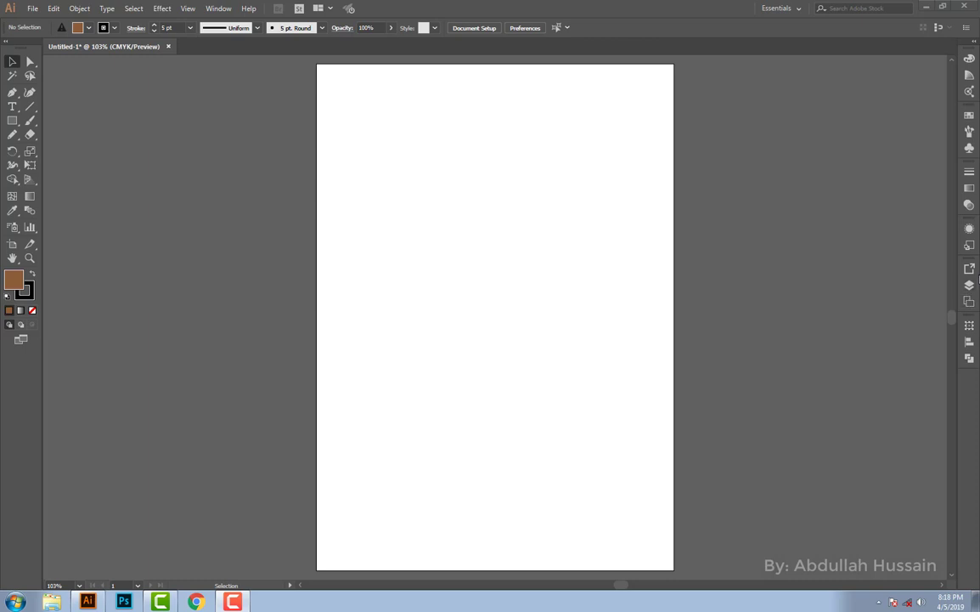
Show the Layers panel, detach it from its panel group and float it beside the artboard
click(969, 287)
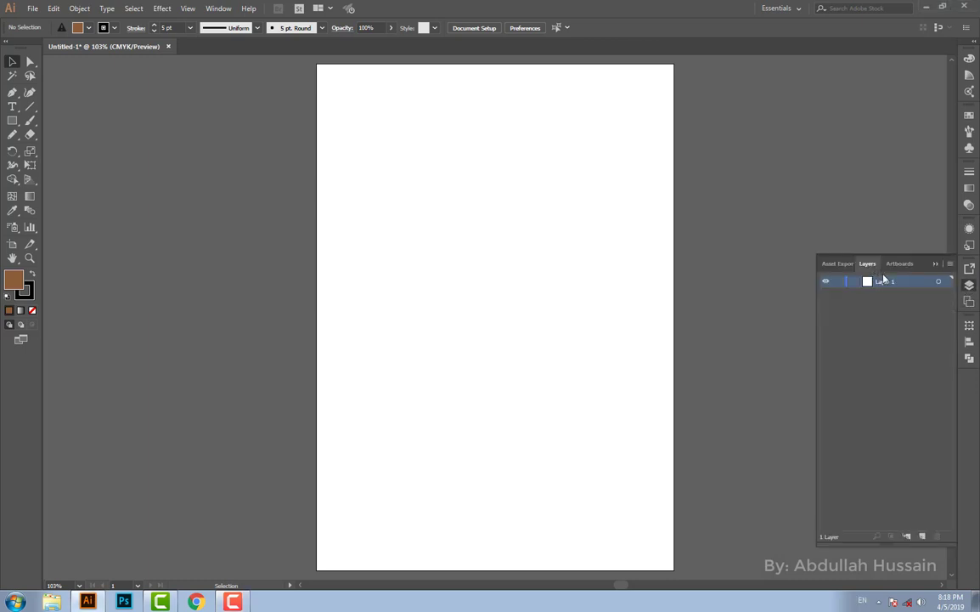
click(970, 287)
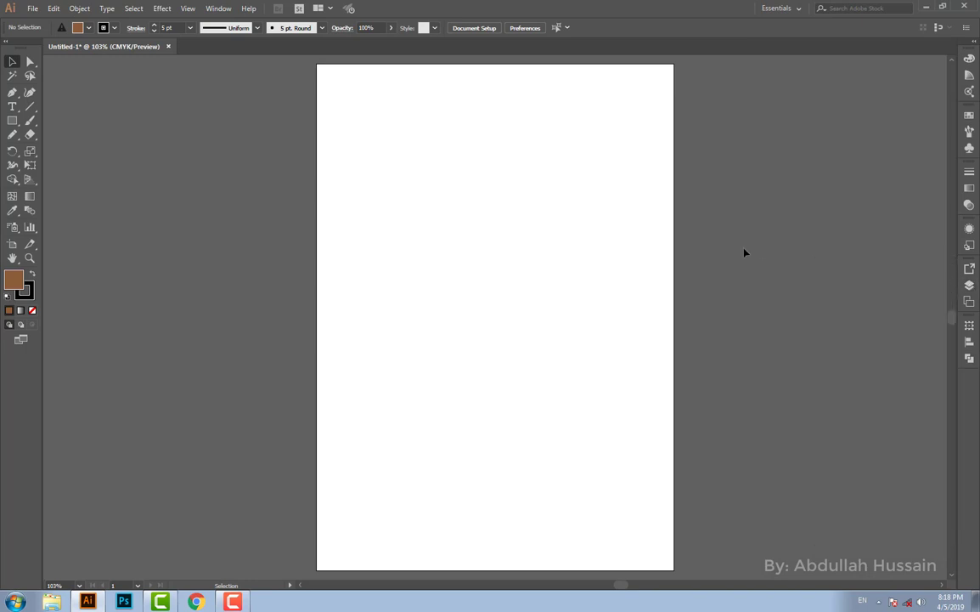
click(218, 8)
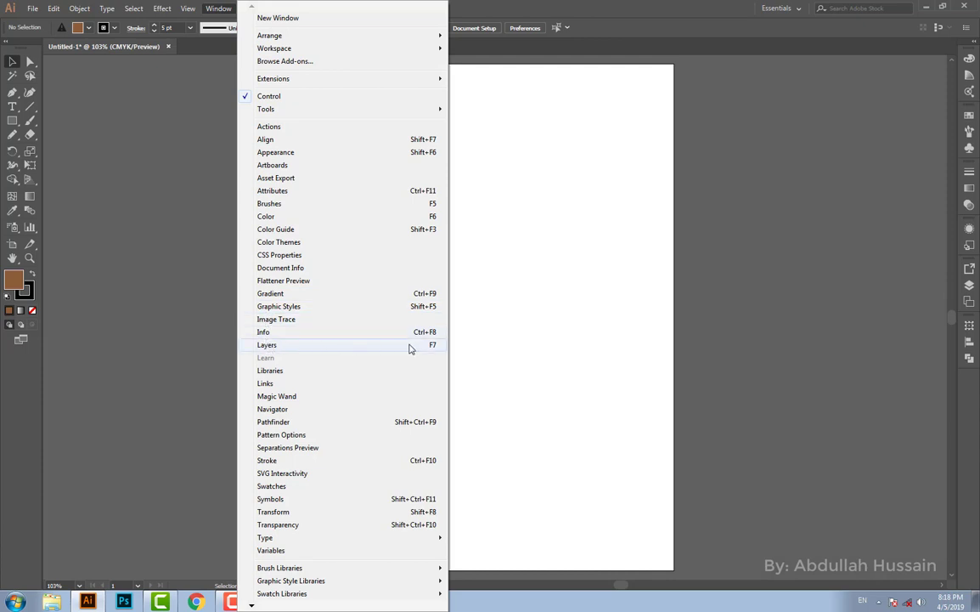
click(270, 347)
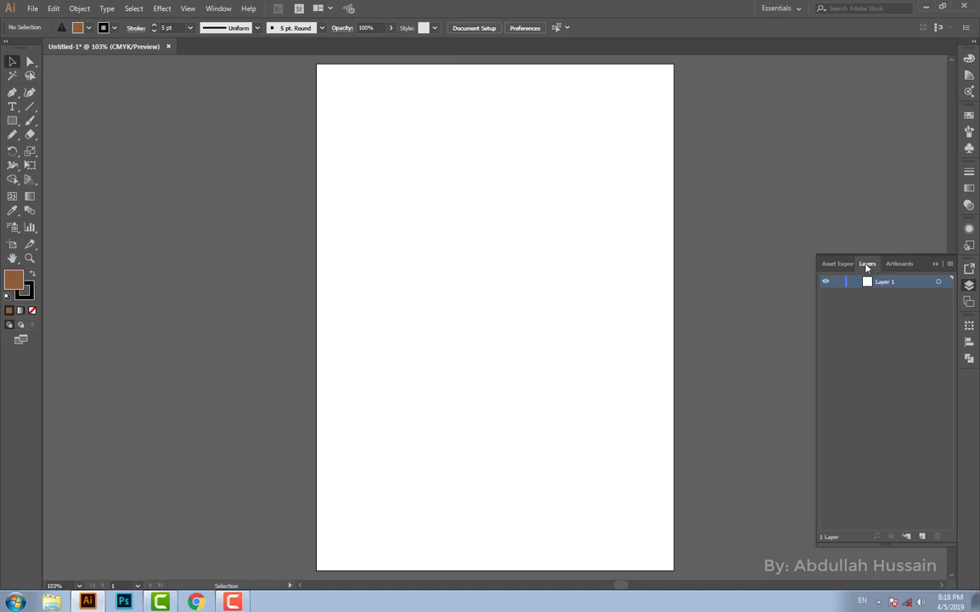
drag(867, 266, 750, 127)
click(936, 265)
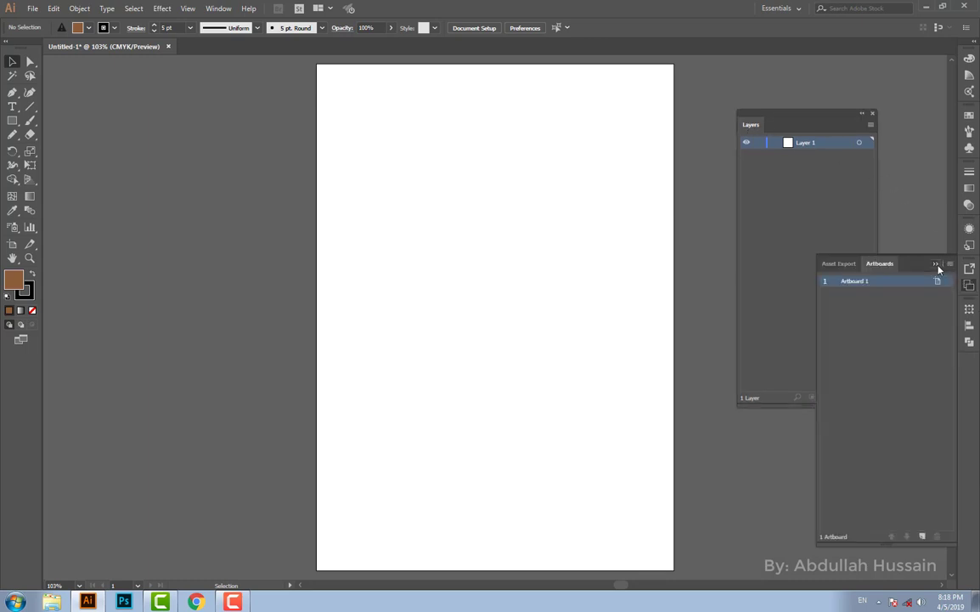
drag(810, 119, 863, 235)
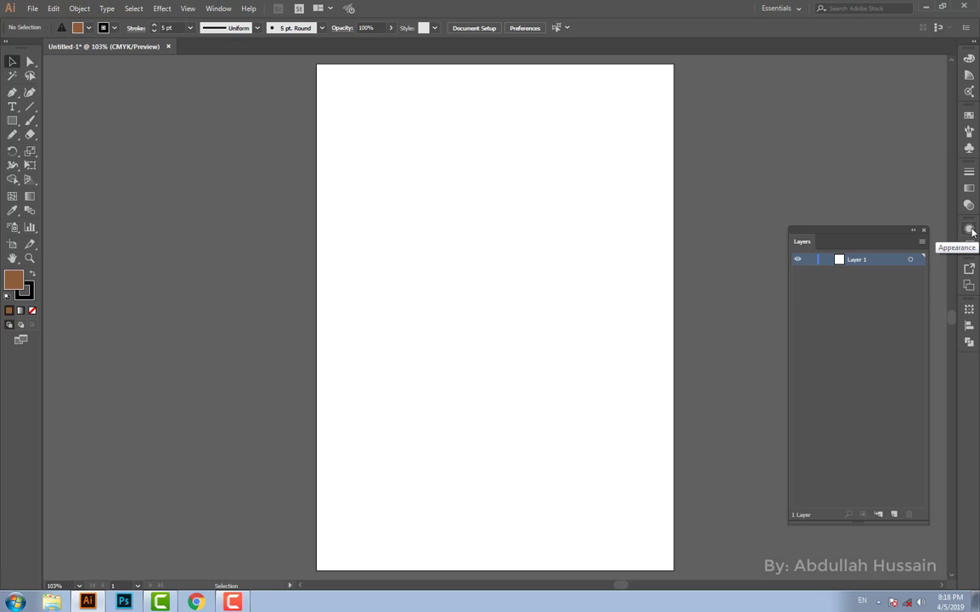
drag(856, 240, 847, 191)
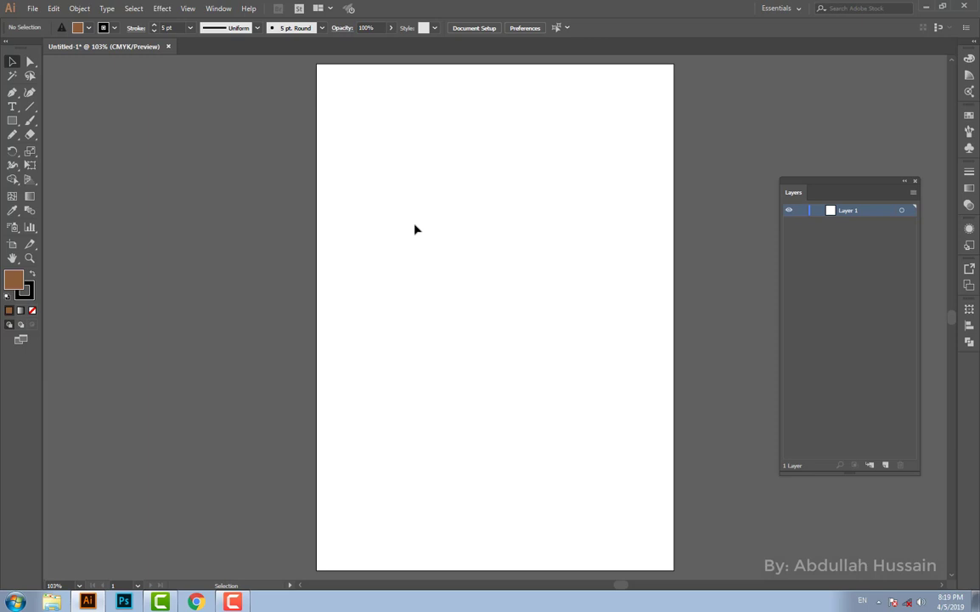
drag(831, 188, 841, 127)
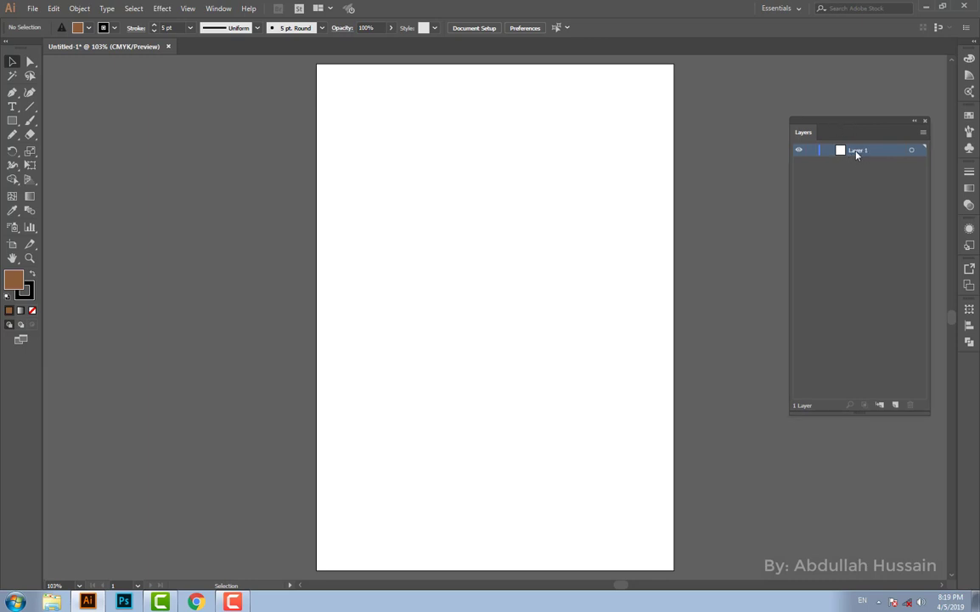
Rename Layer 1 as background
double_click(856, 153)
text(ba)
text(ckground)
key(Return)
Draw a rectangle about 507 × 133 pt on the upper artboard and an ellipse about 359 × 176 pt below it
click(12, 120)
drag(349, 146, 653, 225)
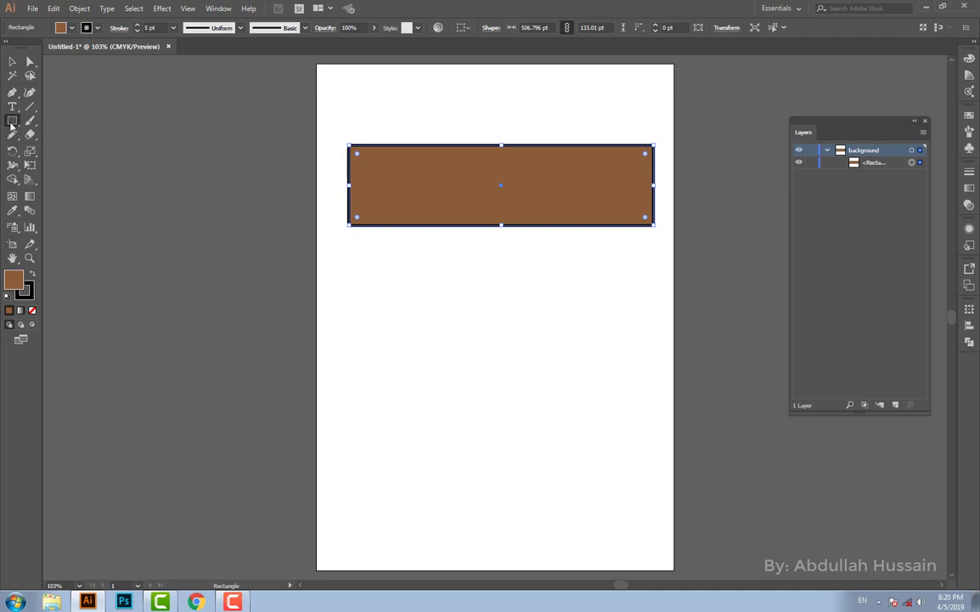
drag(11, 124, 49, 148)
drag(387, 263, 606, 369)
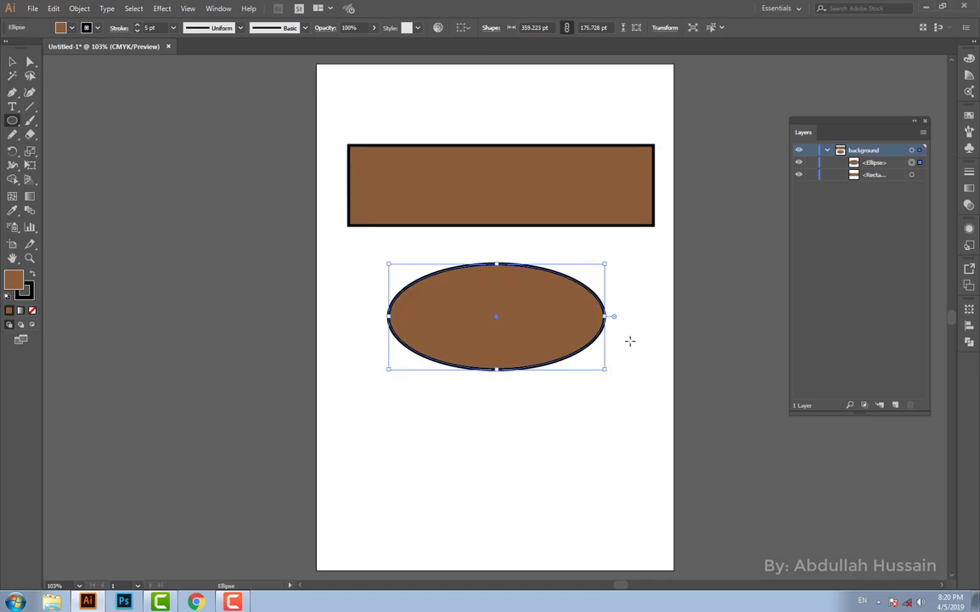
click(828, 154)
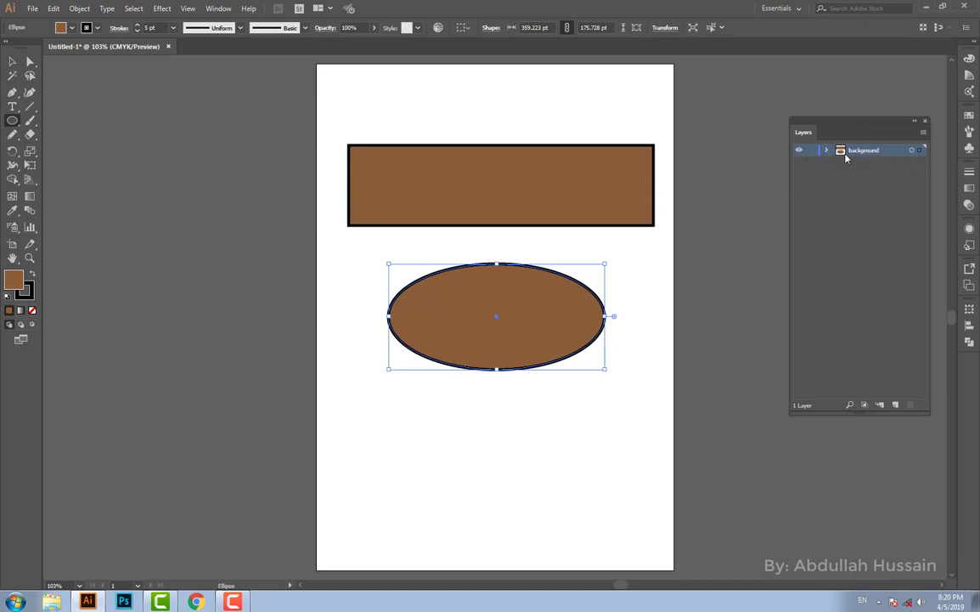
click(827, 154)
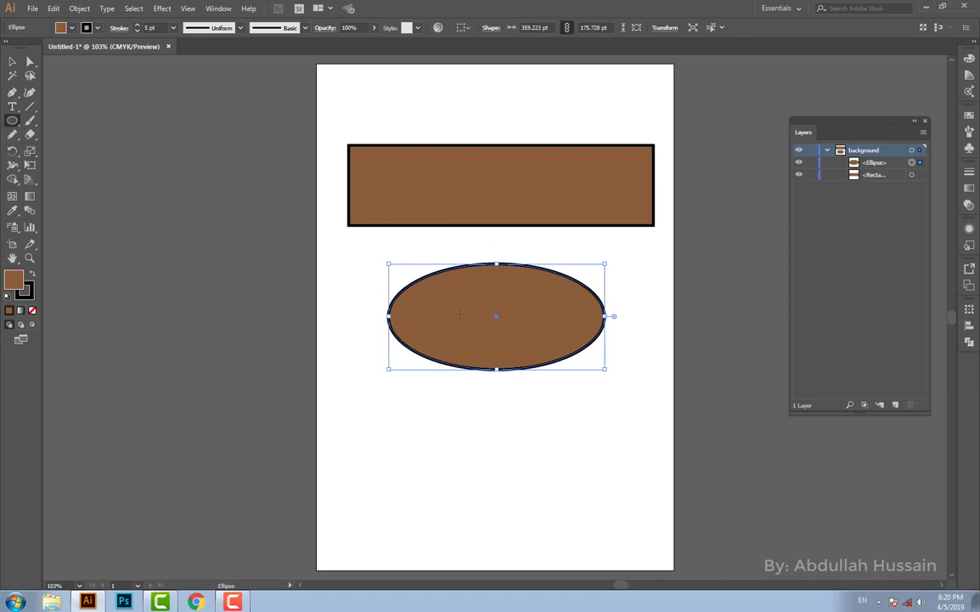
Give the ellipse a purple fill and a bright blue stroke
double_click(17, 283)
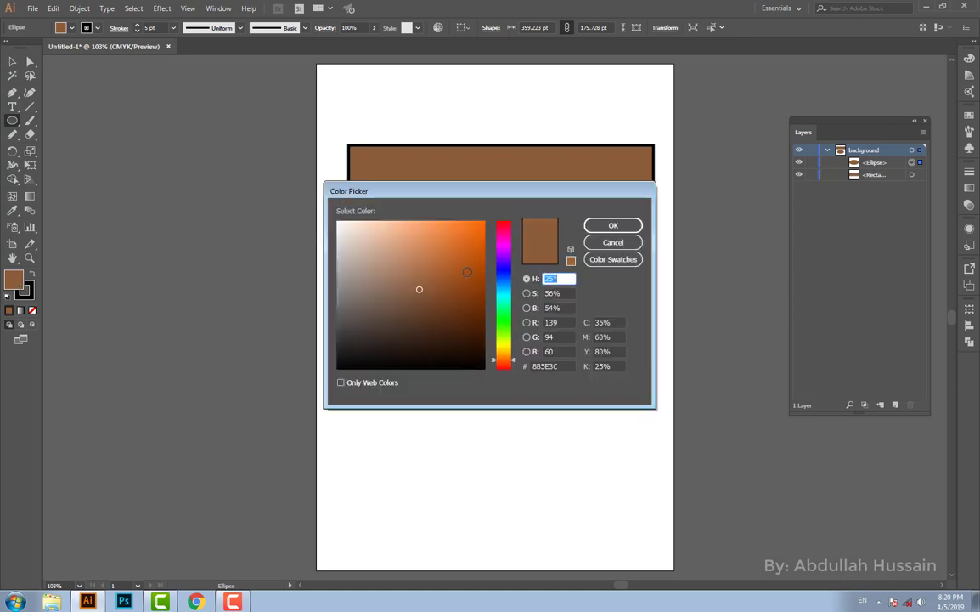
click(503, 243)
click(613, 225)
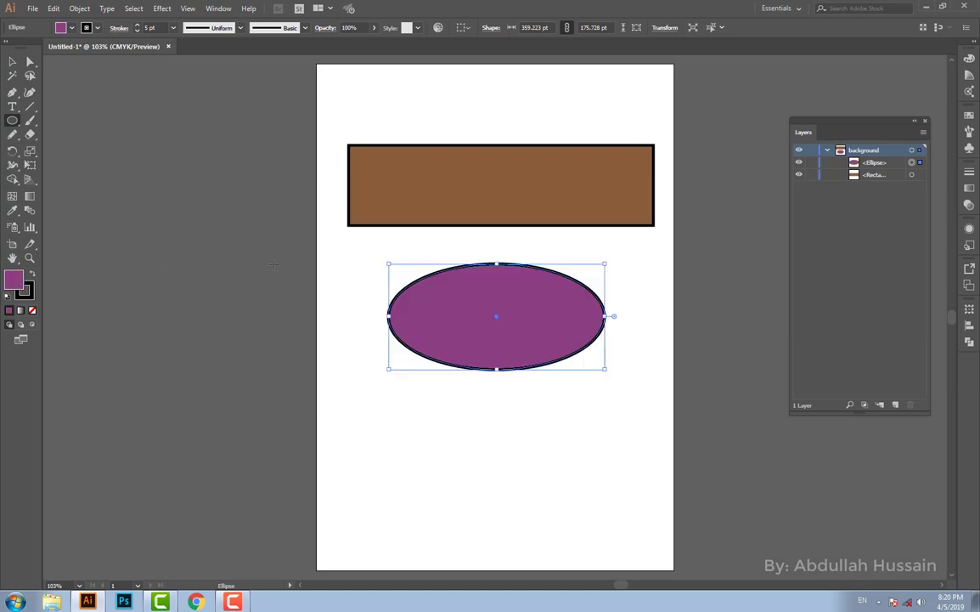
double_click(26, 292)
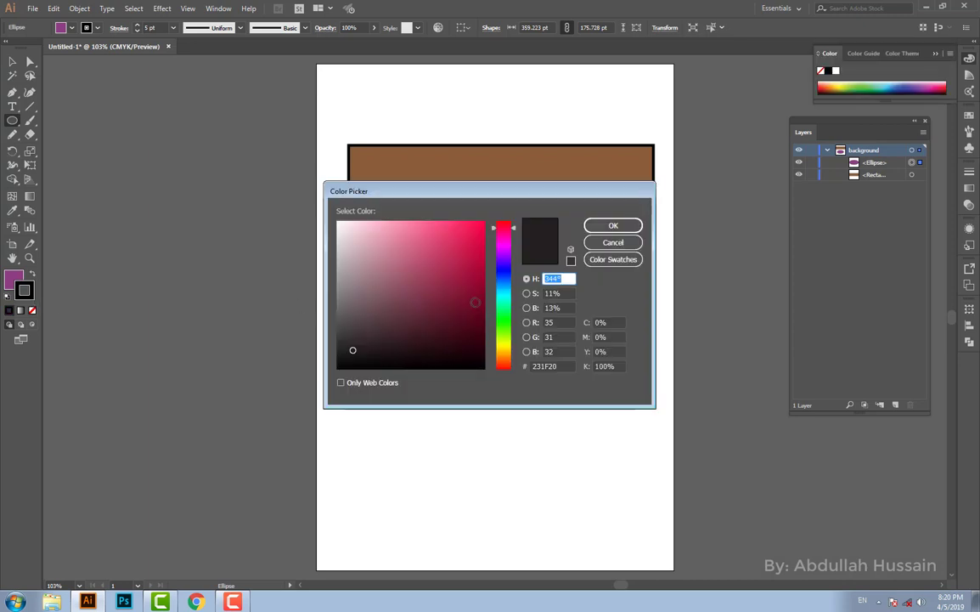
click(504, 270)
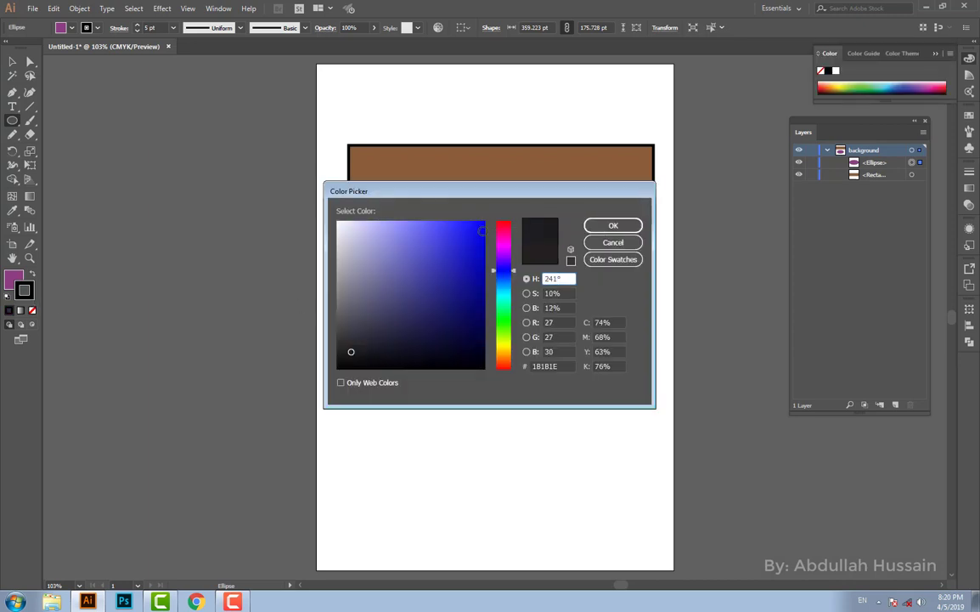
click(484, 229)
click(612, 226)
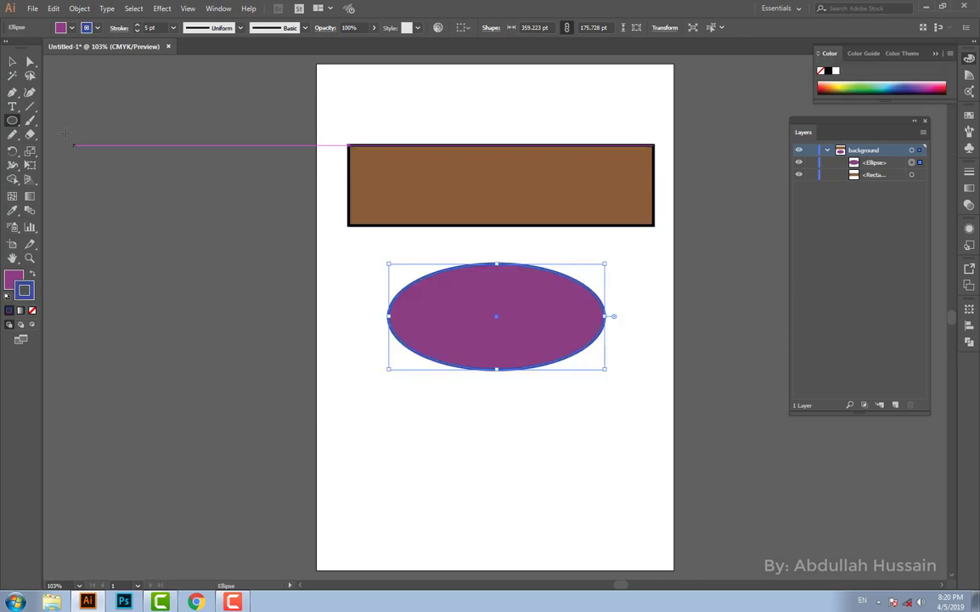
Move the ellipse up so it overlaps the middle of the brown rectangle, and collapse the background layer
click(11, 61)
drag(466, 292, 466, 164)
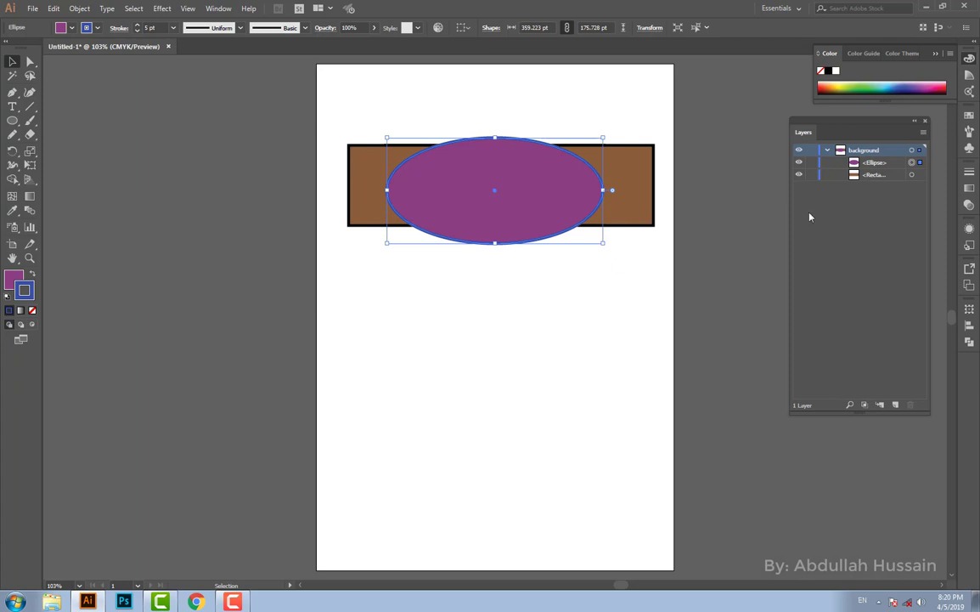
click(828, 150)
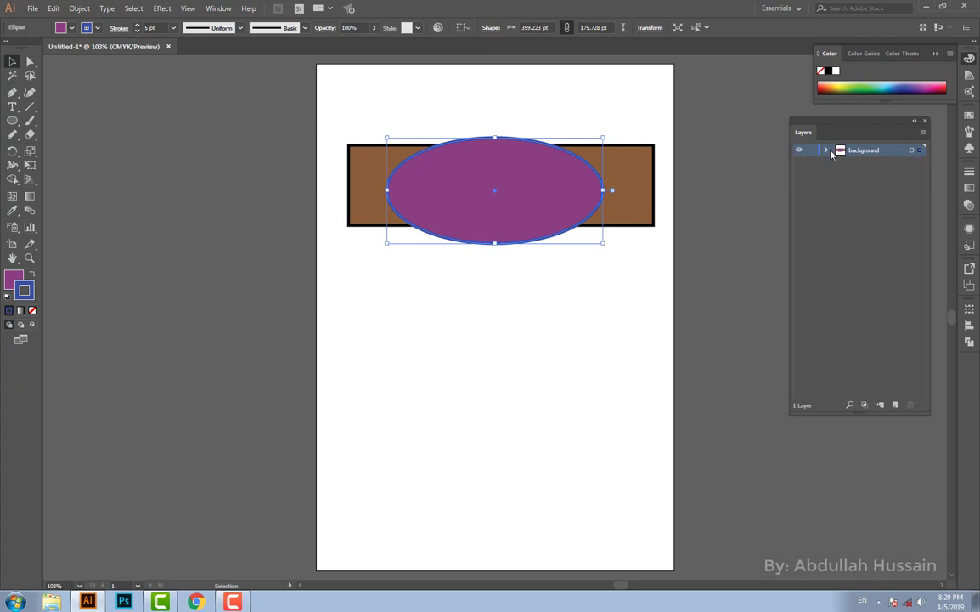
Create a new layer above background and name it Text
click(898, 406)
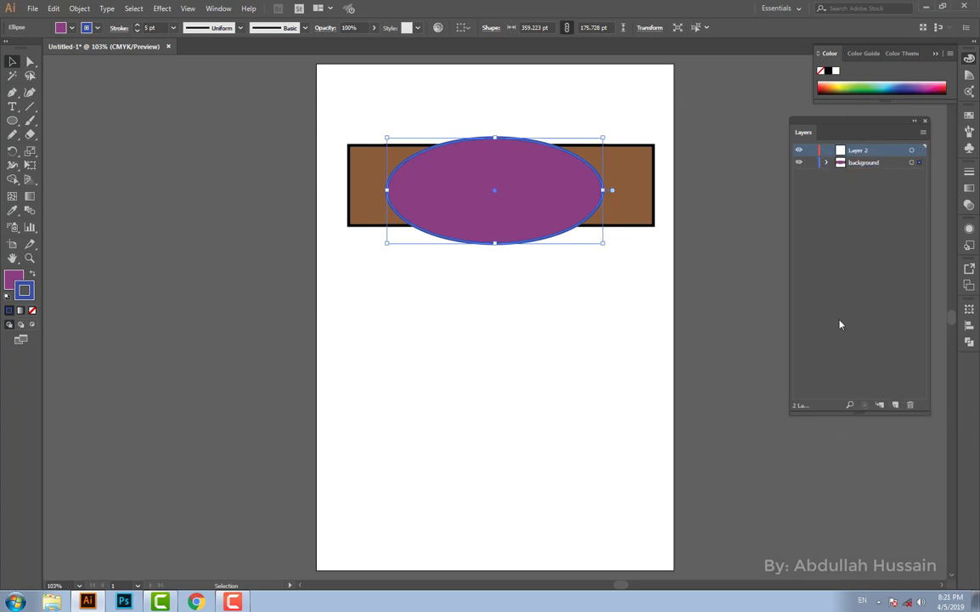
double_click(866, 150)
text(Ta)
key(Return)
Add the text "Pashto Service Online" below the shapes and set its font size to 40 pt
click(12, 106)
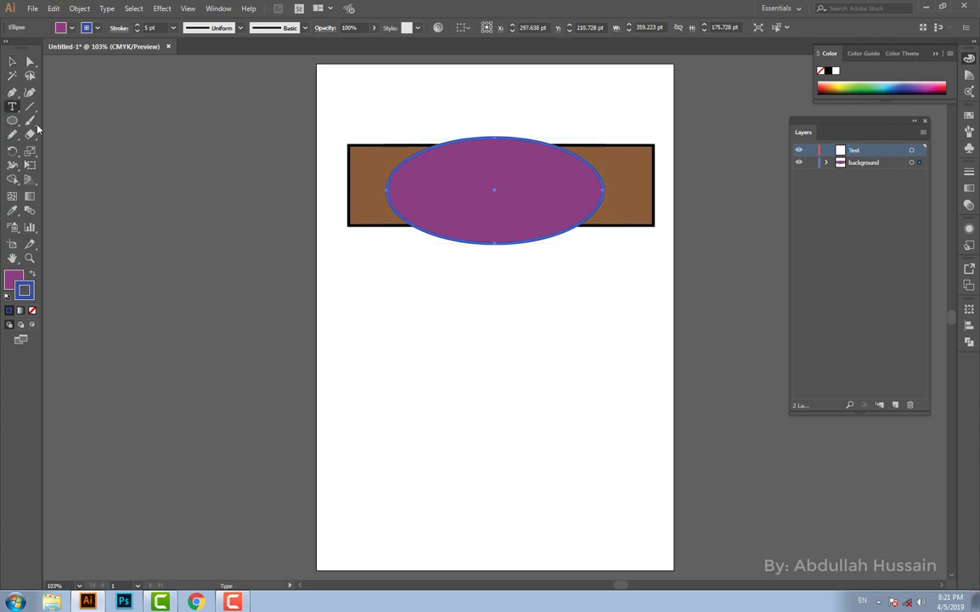
click(414, 306)
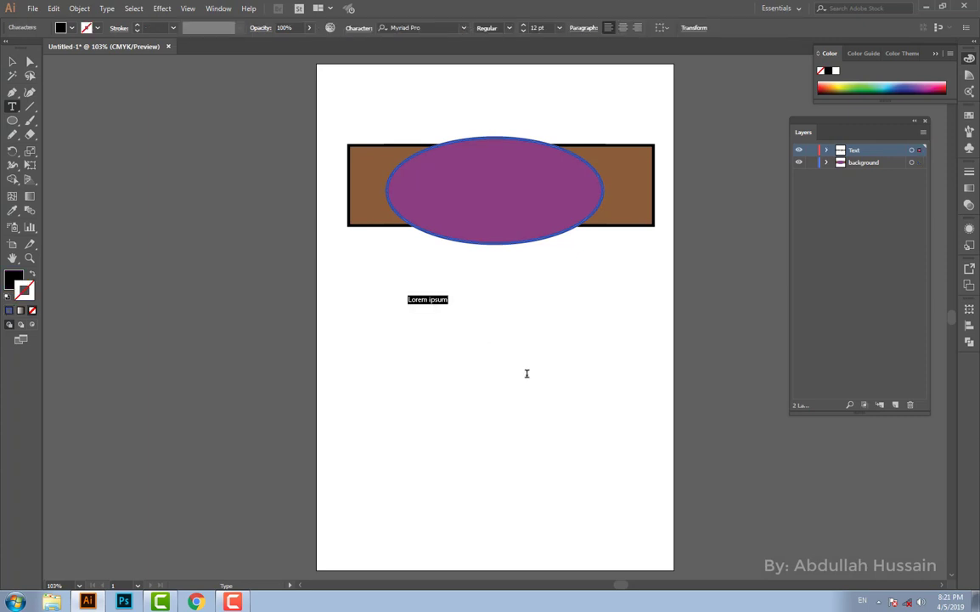
text(Pashto Service Onlin)
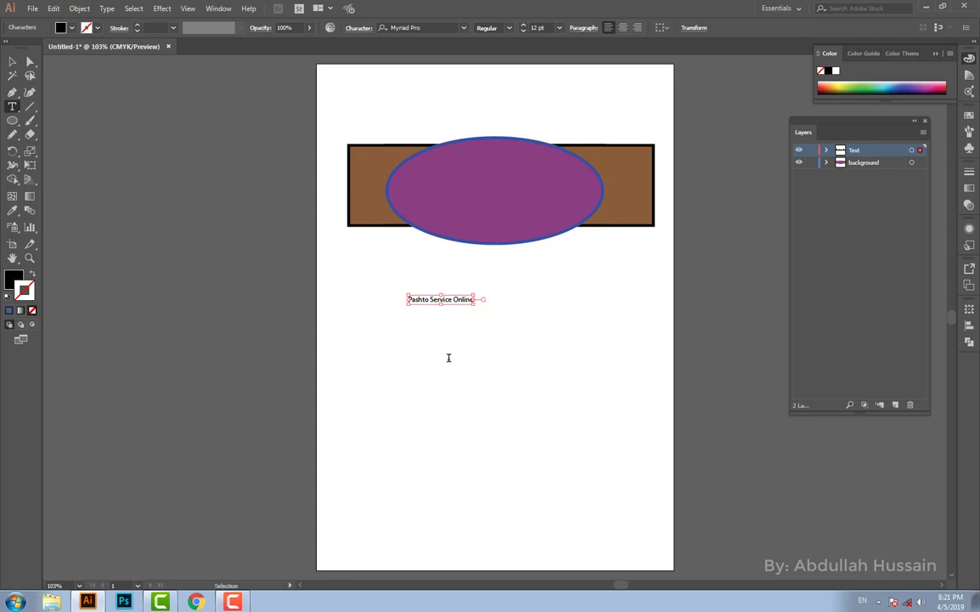
key(ctrl+a)
click(524, 24)
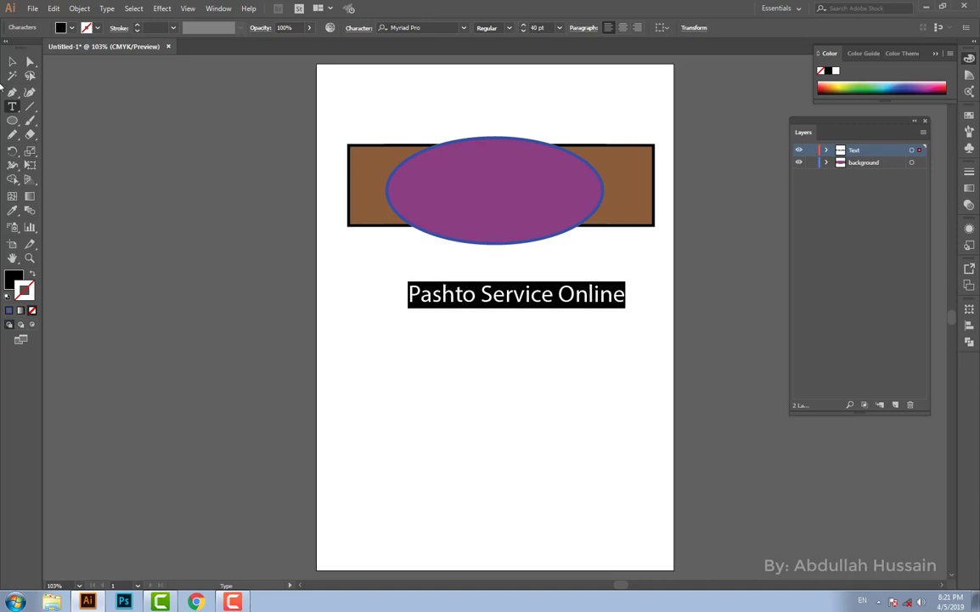
Duplicate the text line directly beneath the original and replace the copy's wording with the author's full name
click(12, 61)
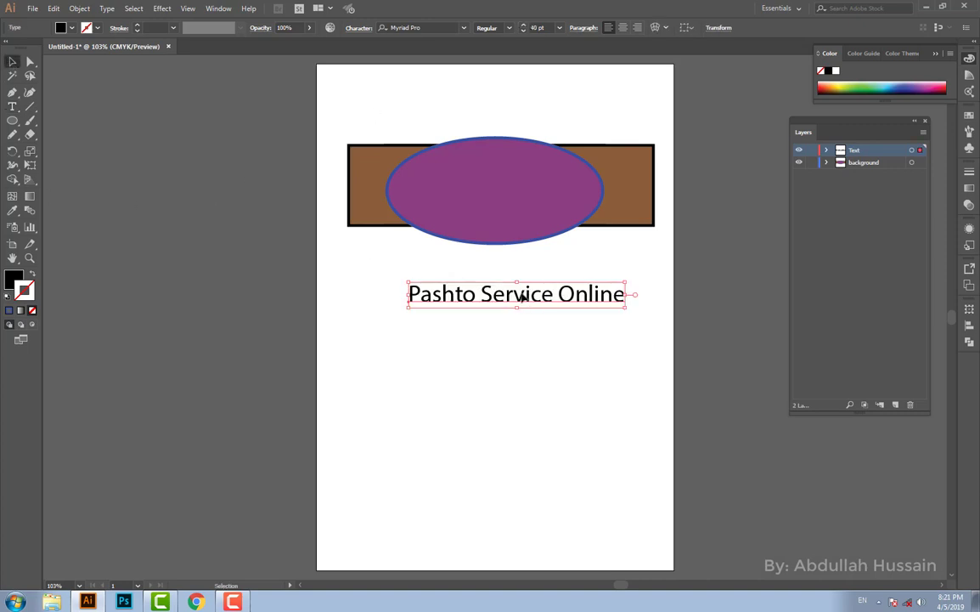
drag(520, 295, 510, 328)
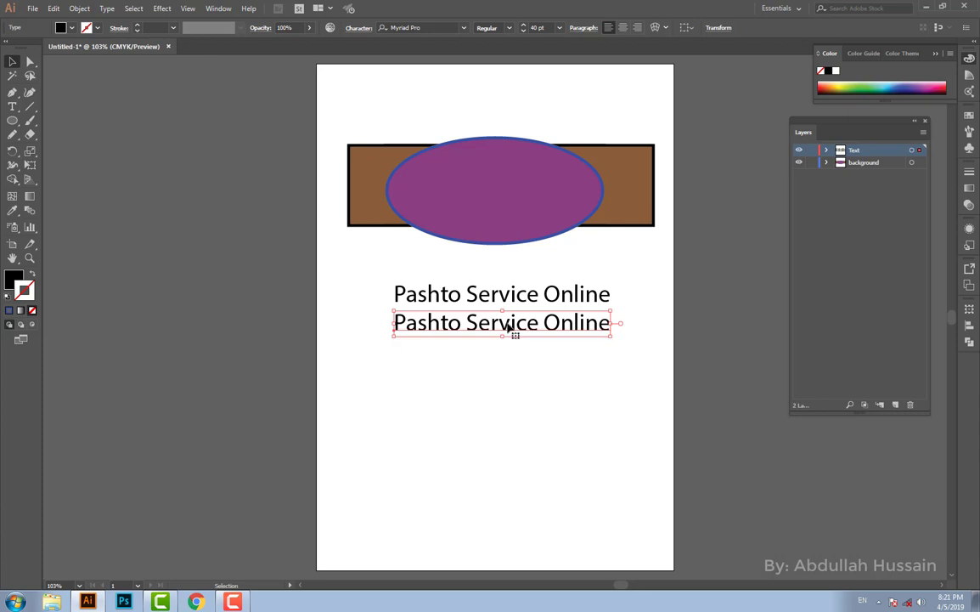
double_click(506, 325)
double_click(507, 323)
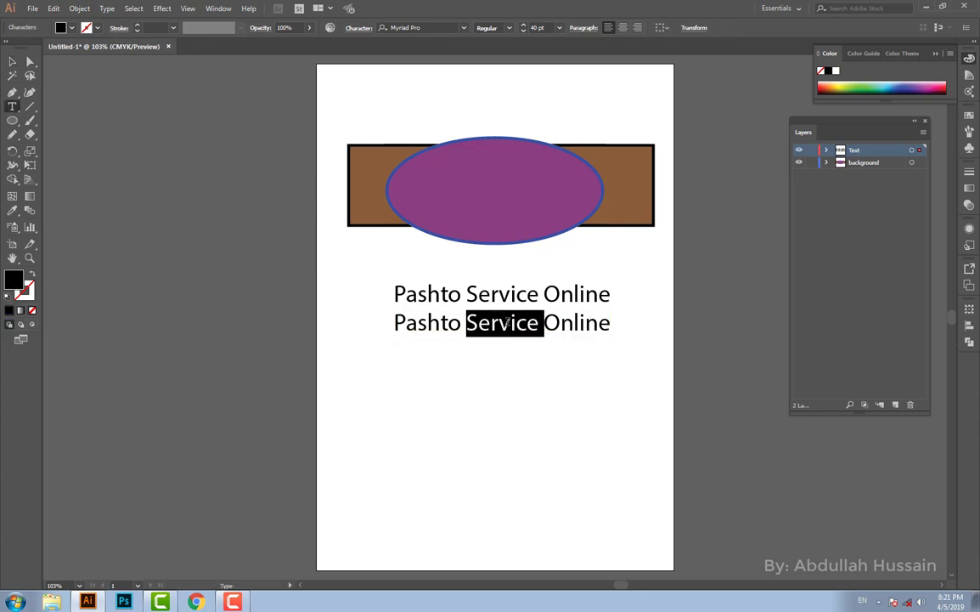
key(ctrl+a)
key(BackSpace)
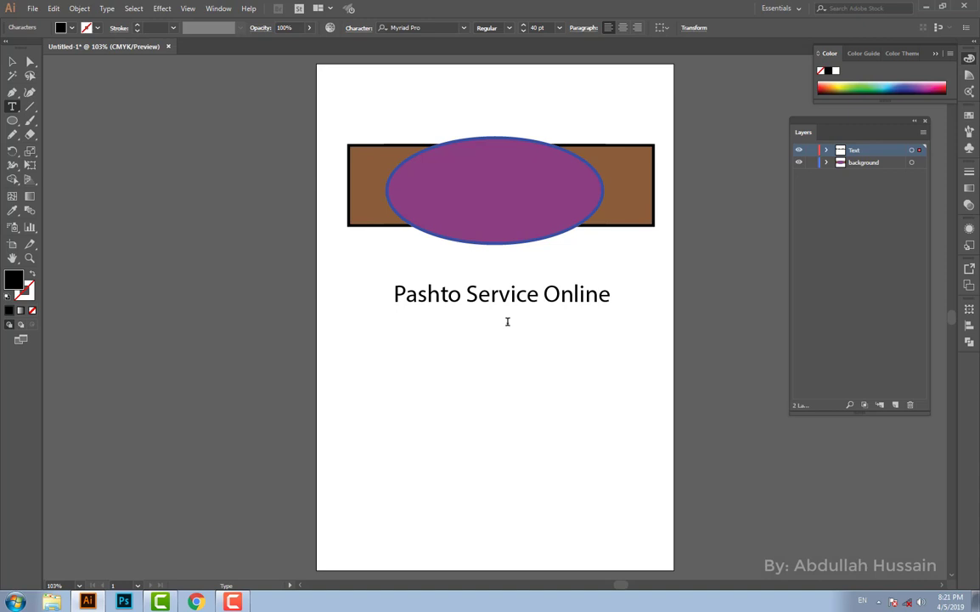
text(Abdhlla)
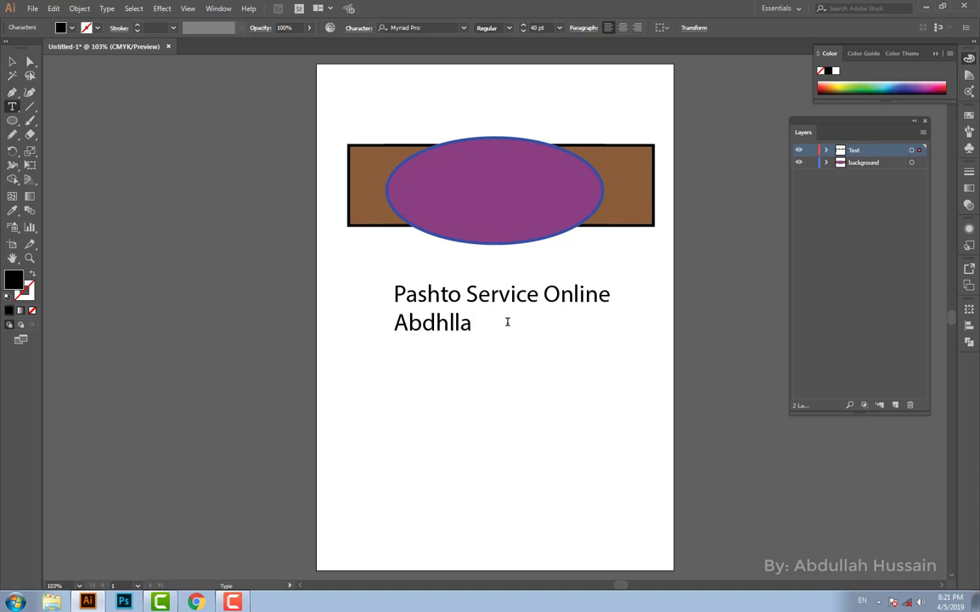
key(BackSpace)
key(BackSpace)
key(BackSpace)
key(BackSpace)
text(ullah Hussaa)
key(BackSpace)
text(in)
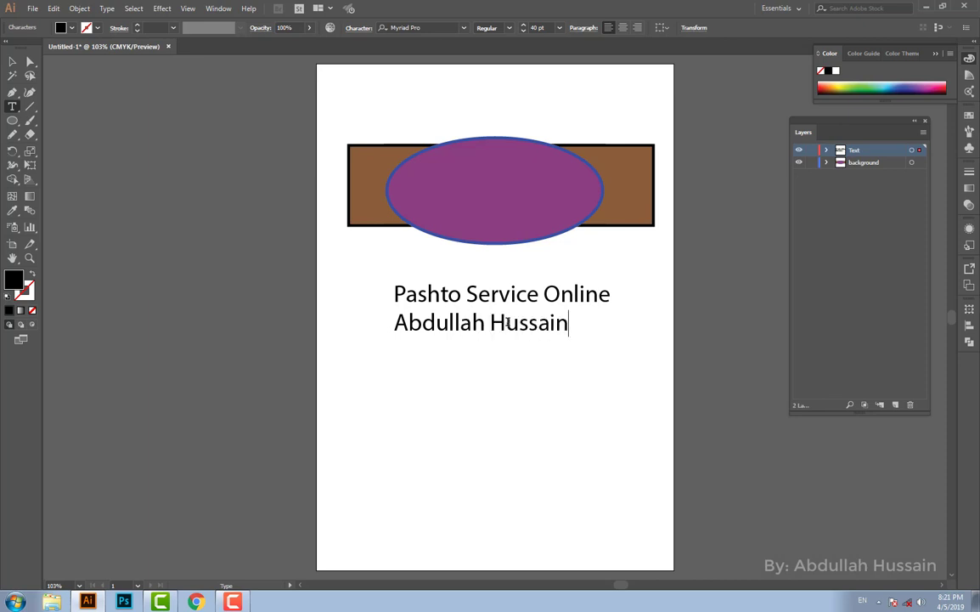
click(12, 61)
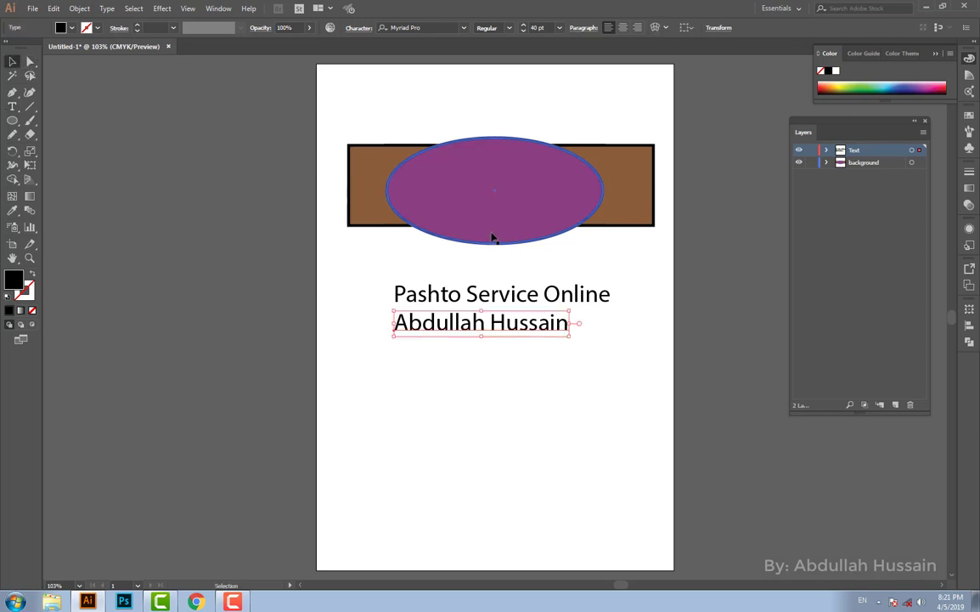
Examine the objects inside the Text layer and select both text lines on the artboard
click(827, 151)
click(872, 162)
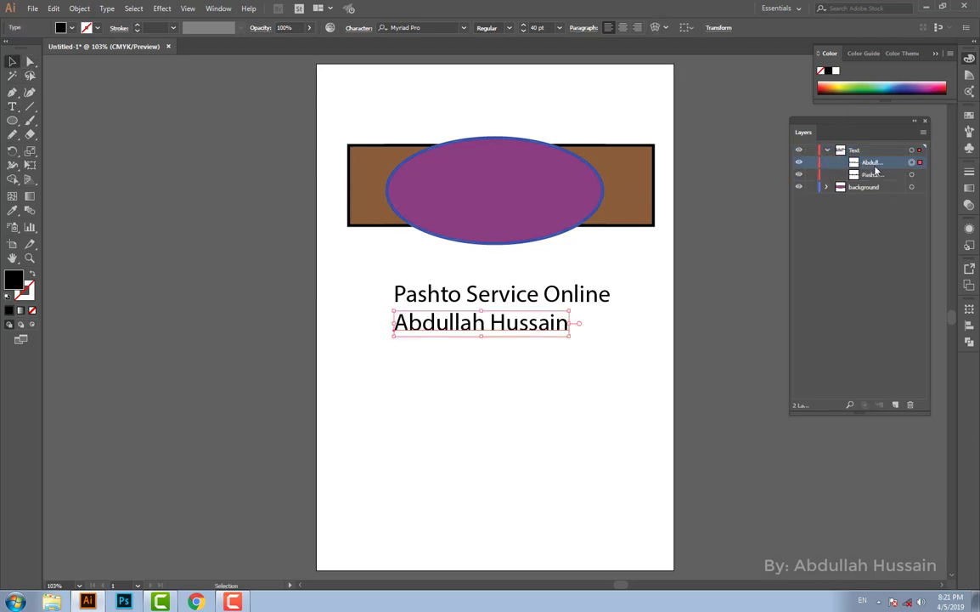
click(875, 175)
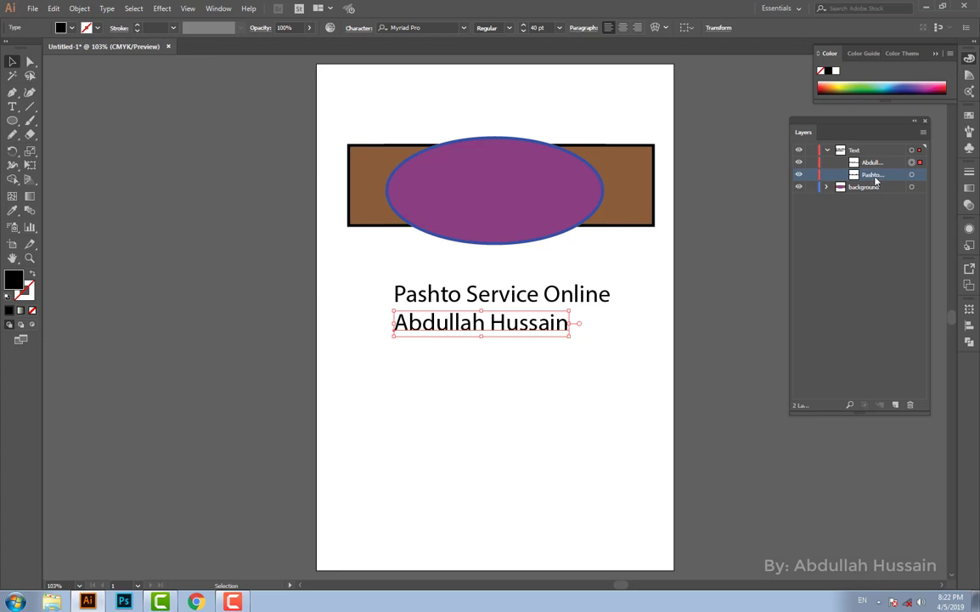
drag(482, 448, 466, 293)
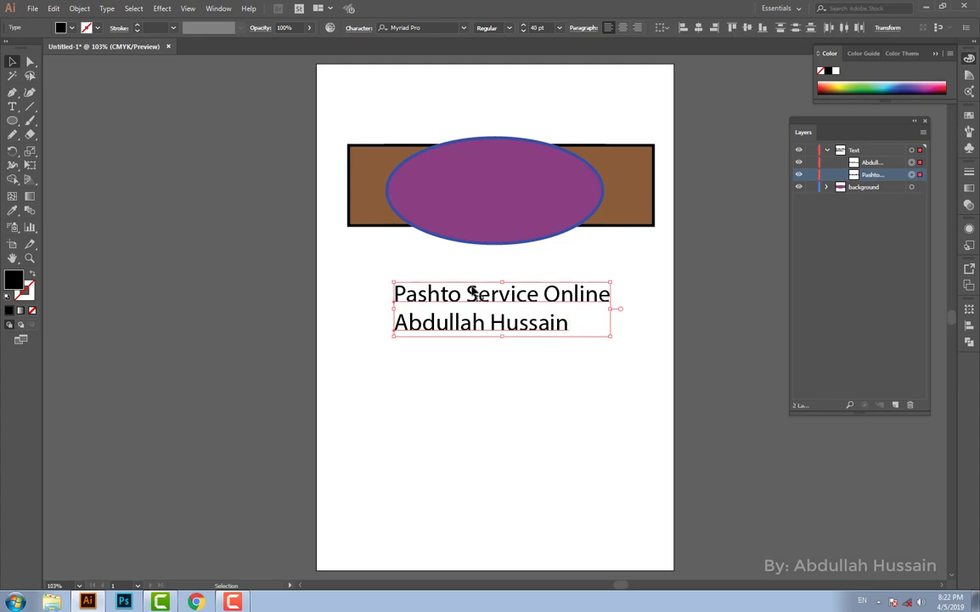
click(826, 149)
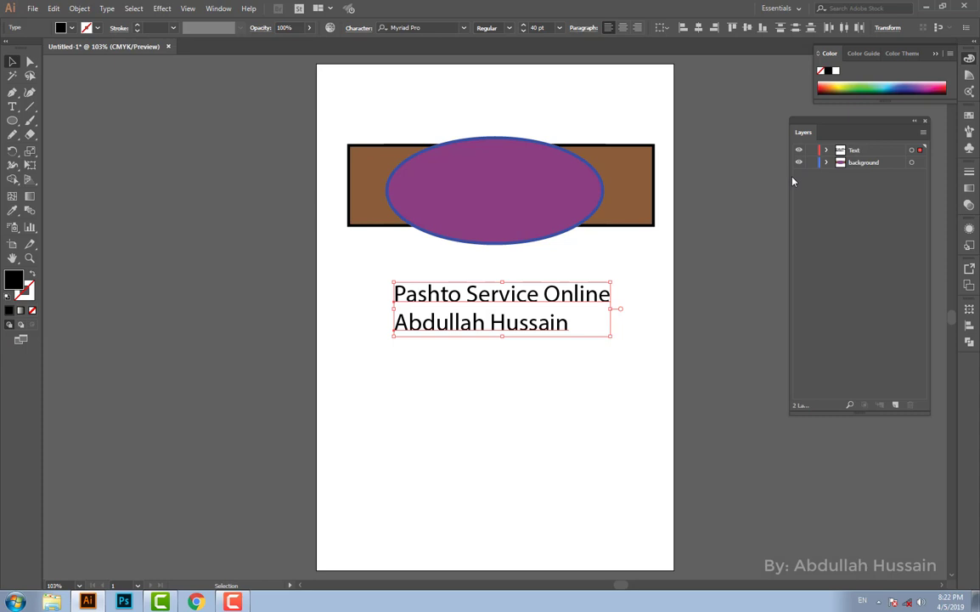
Delete both text lines and remove the background layer with its shapes, keeping the Text layer
drag(843, 185, 846, 145)
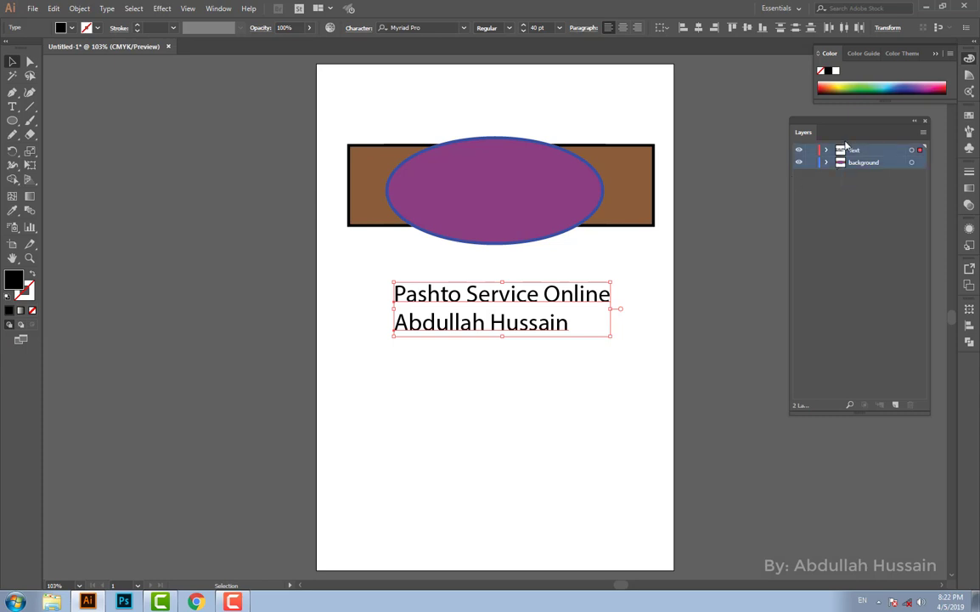
key(Delete)
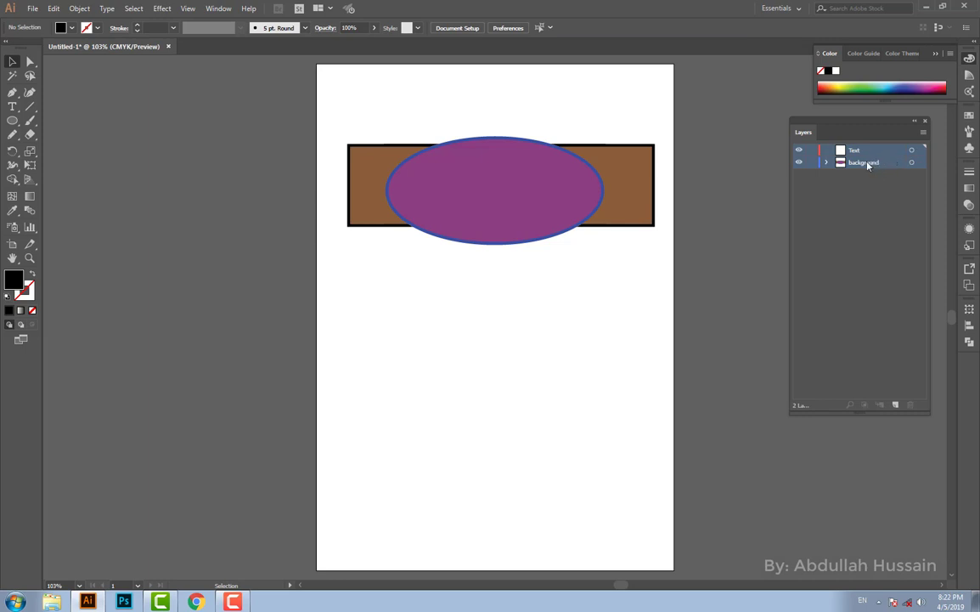
click(880, 190)
drag(861, 168, 911, 410)
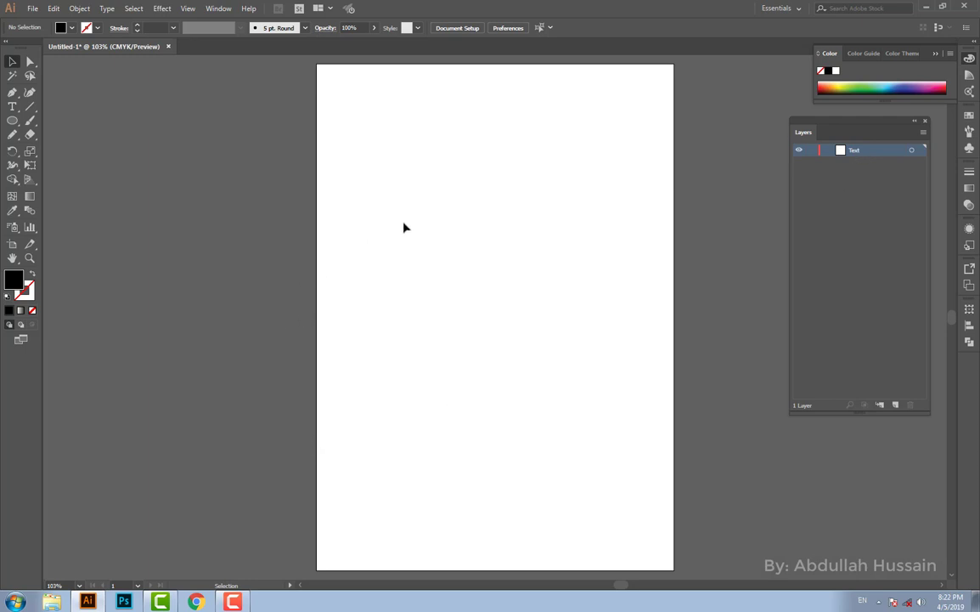
Draw two black ellipses on the Text layer, about 312 × 137 pt near the artboard's top and about 292 × 175 pt below it
click(12, 120)
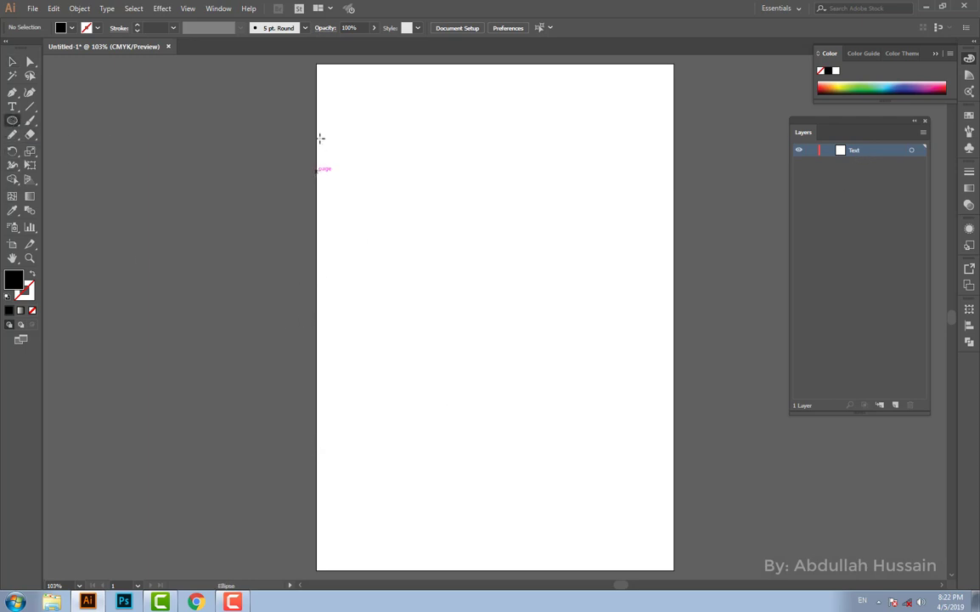
drag(377, 102, 565, 184)
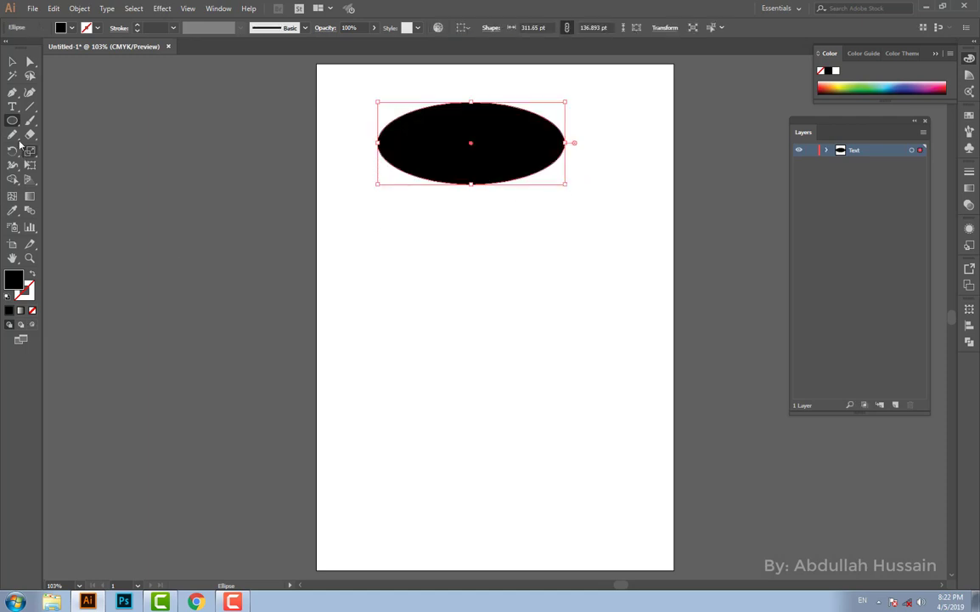
drag(13, 120, 40, 146)
drag(410, 219, 587, 324)
Draw a thin rounded bar between the ellipses and a tall rectangle about 263 × 437 pt overlapping them
drag(13, 120, 68, 134)
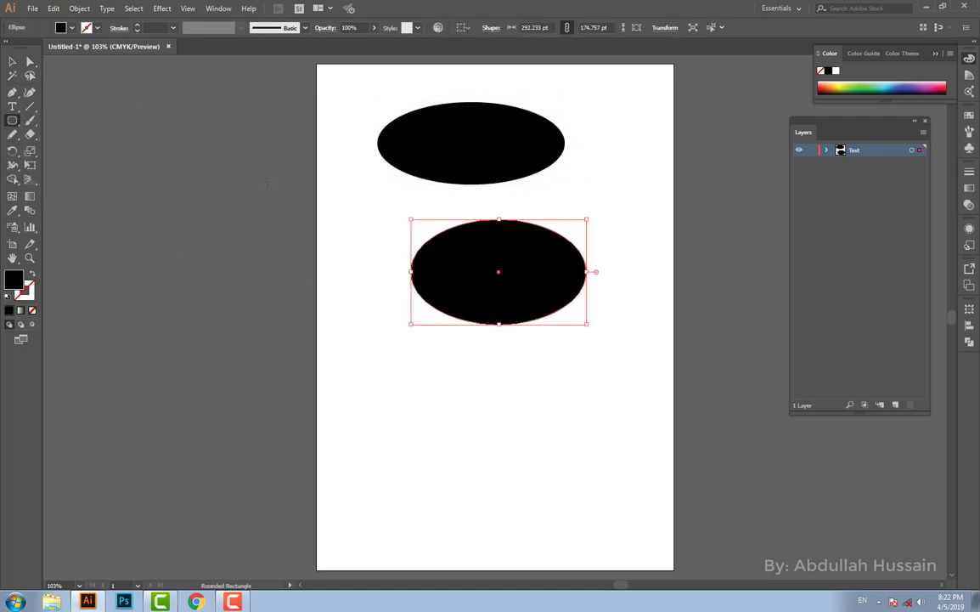
drag(386, 197, 674, 213)
drag(11, 125, 68, 121)
drag(350, 142, 510, 406)
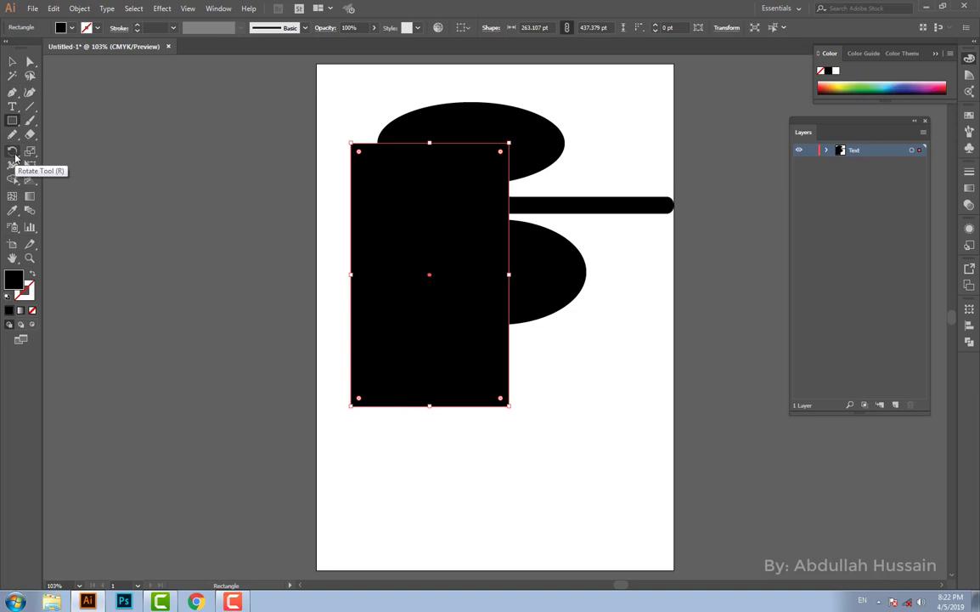
Draw a closed, curved boomerang-like shape with the Pen tool along the artboard's lower right side
click(14, 92)
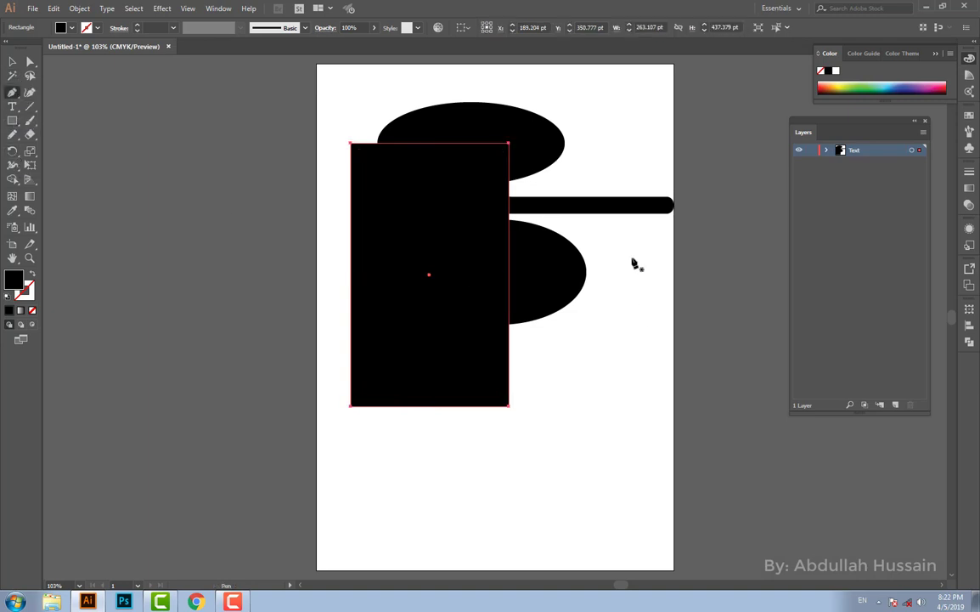
drag(631, 258, 627, 389)
drag(606, 430, 584, 449)
drag(524, 477, 502, 489)
drag(510, 492, 536, 496)
drag(612, 479, 656, 398)
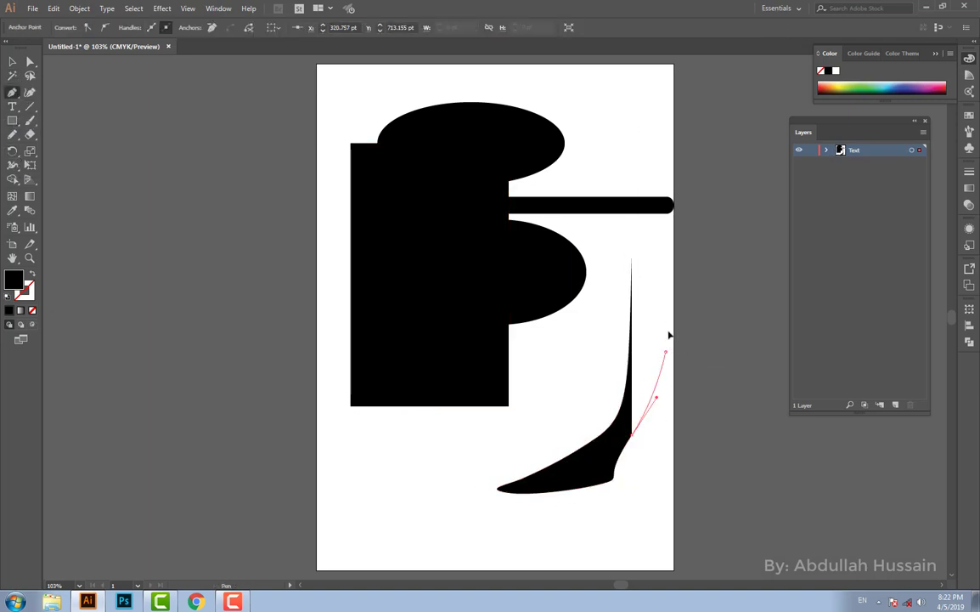
drag(668, 350, 656, 300)
click(639, 283)
click(631, 259)
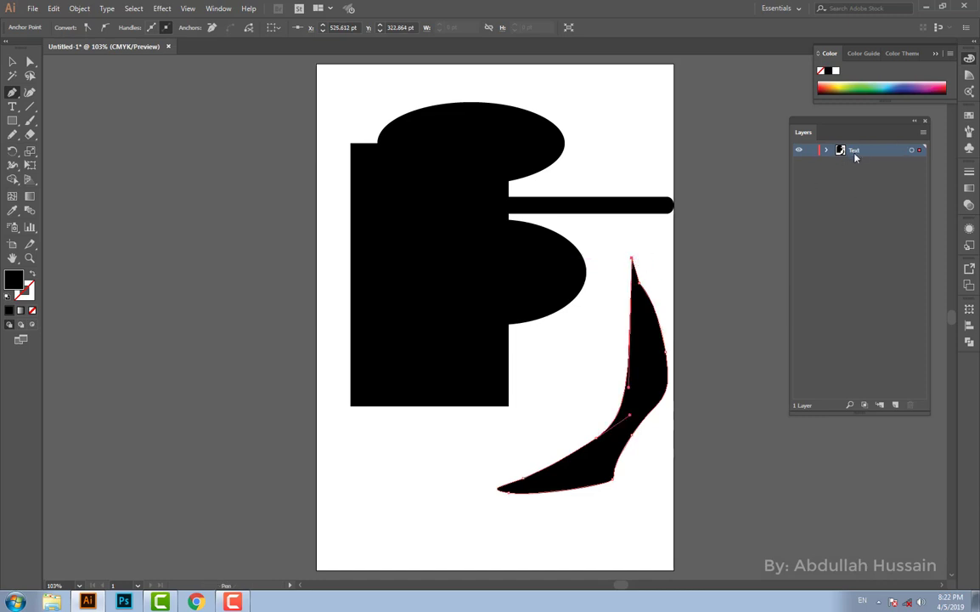
Add a text line with the author's first name at 40 pt beneath the rectangle
click(12, 106)
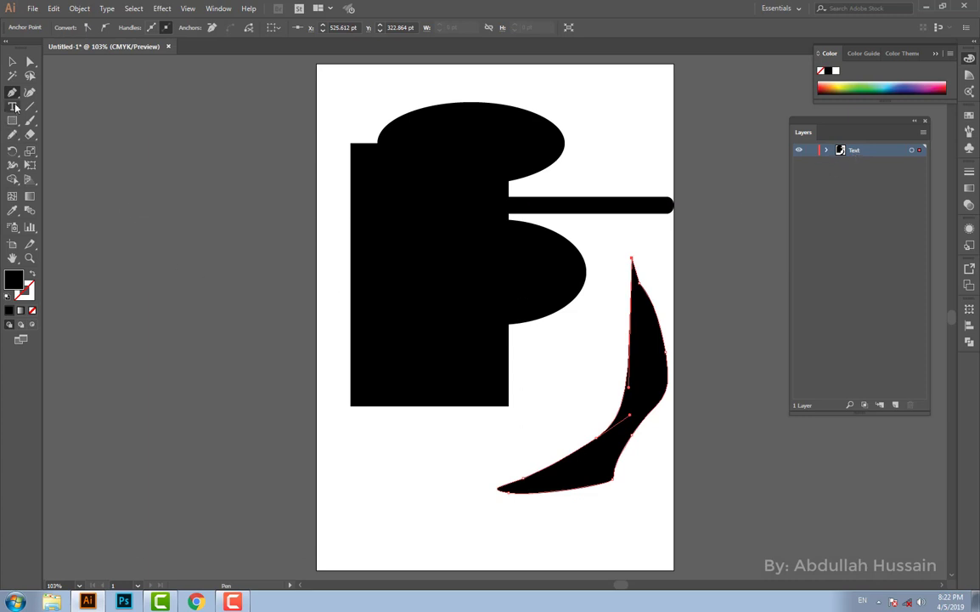
click(409, 481)
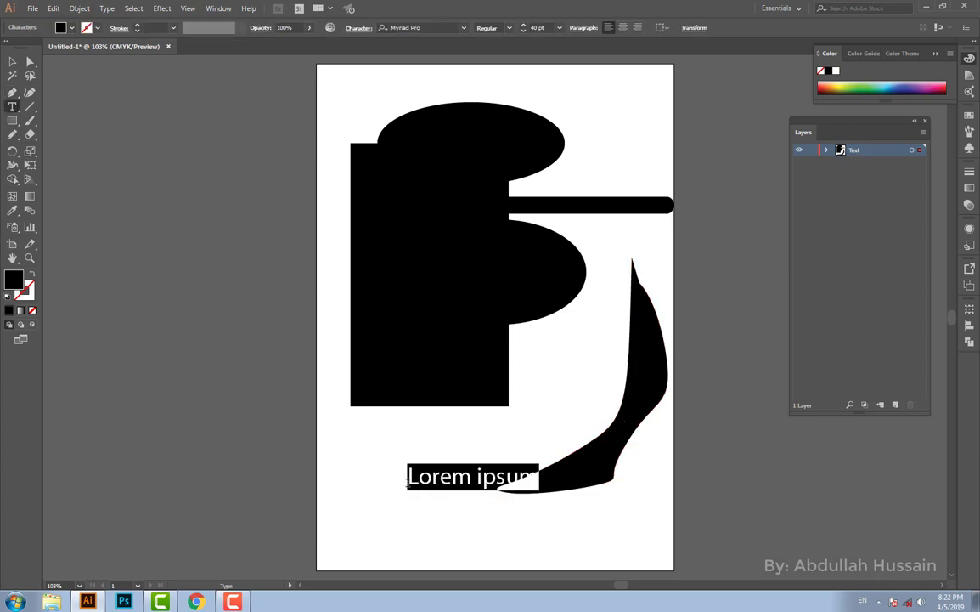
text(Abdulah)
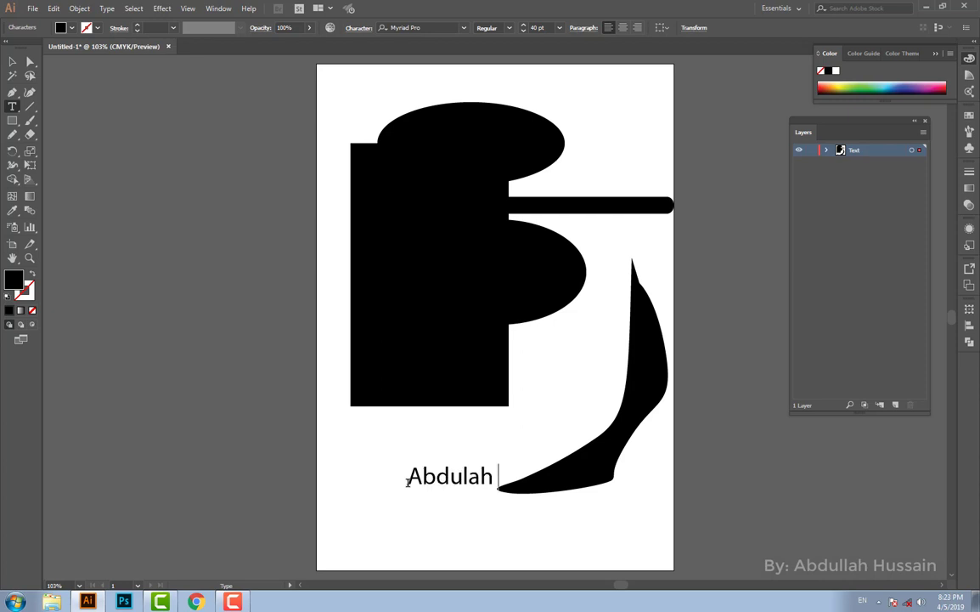
click(12, 61)
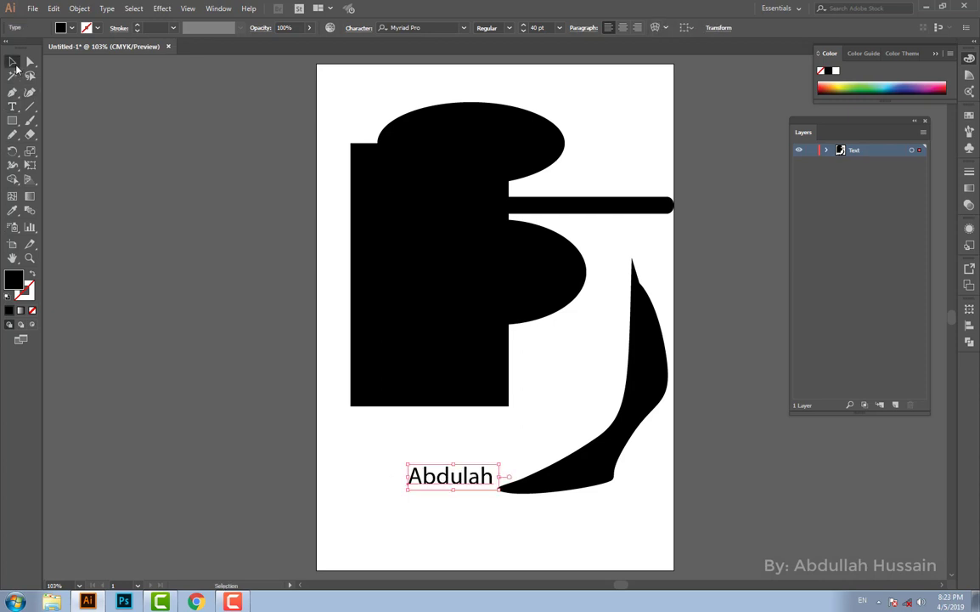
Duplicate the text line onto the black rectangle and fill the copy with white
drag(429, 476, 399, 325)
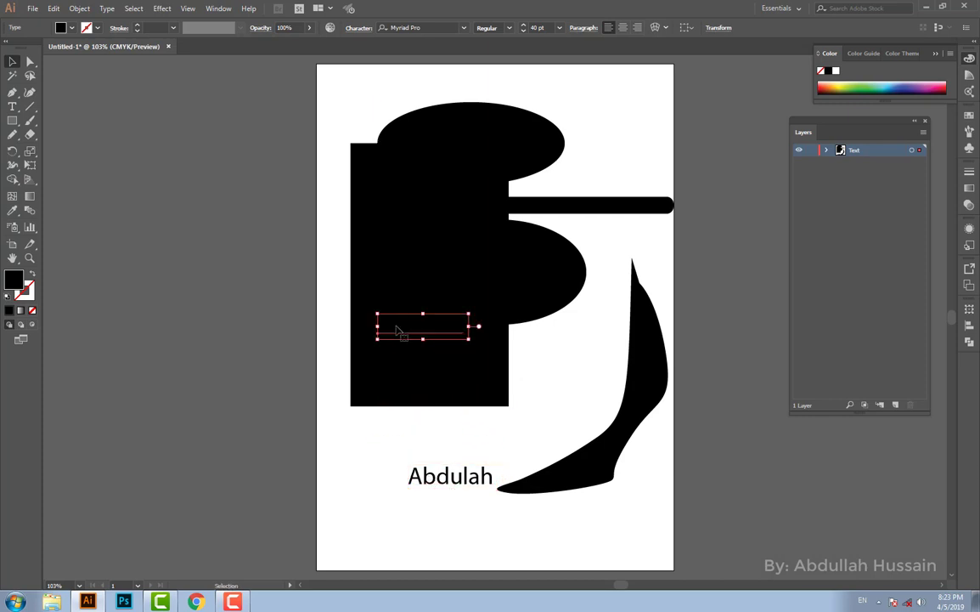
double_click(13, 285)
click(394, 267)
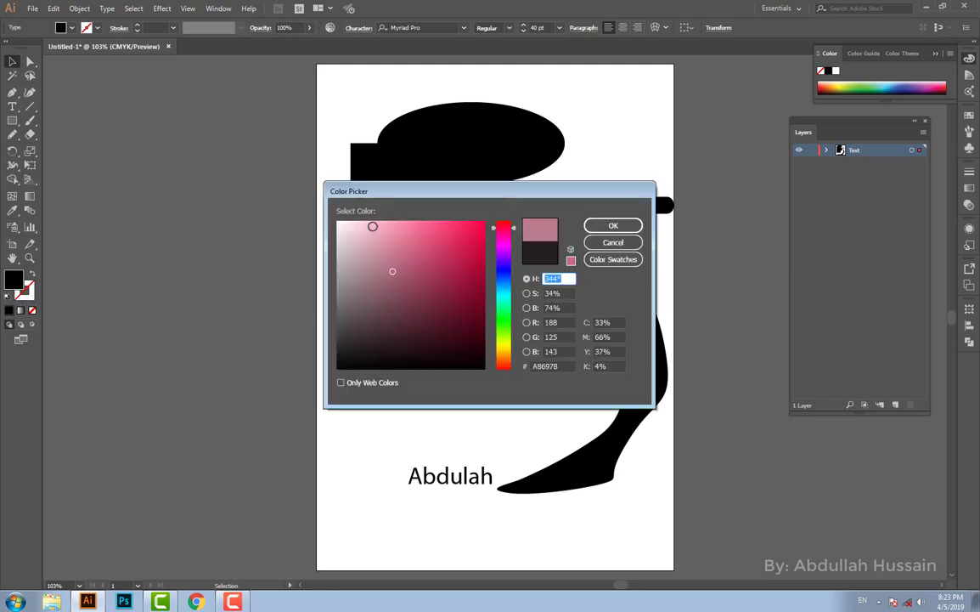
click(338, 223)
click(607, 225)
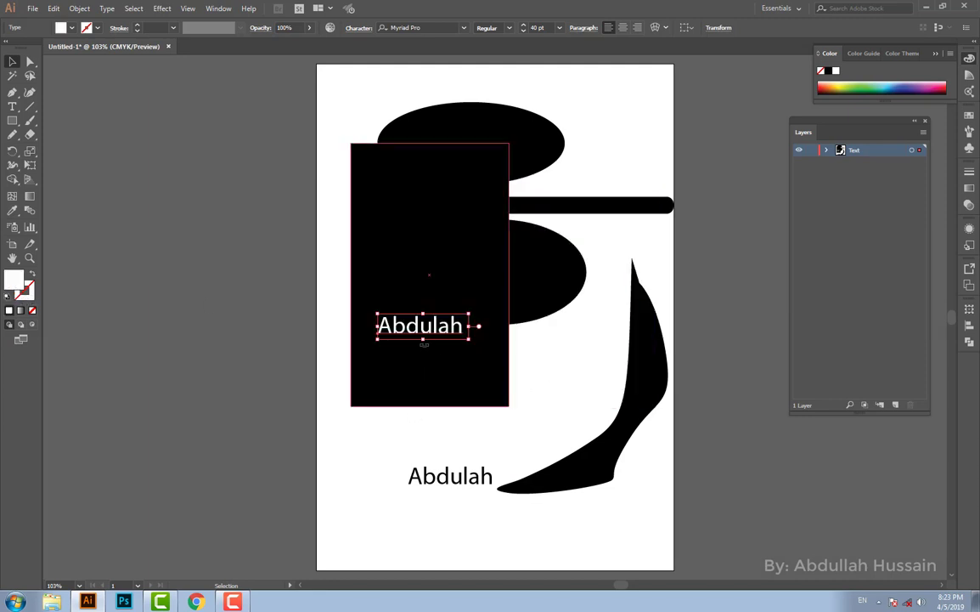
Replace the white copy's wording with the author's last name
double_click(429, 329)
text(H)
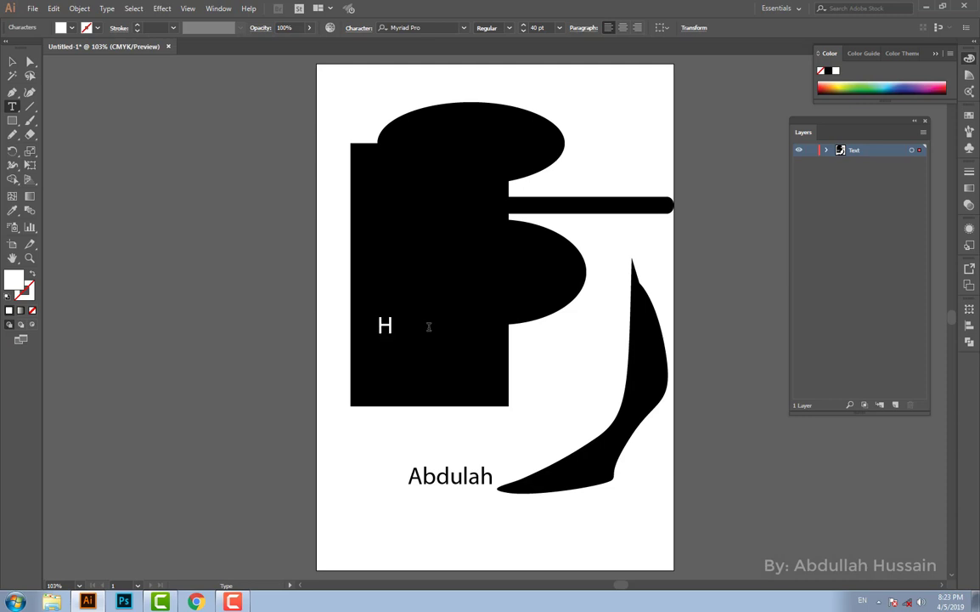
text(ussain)
key(Escape)
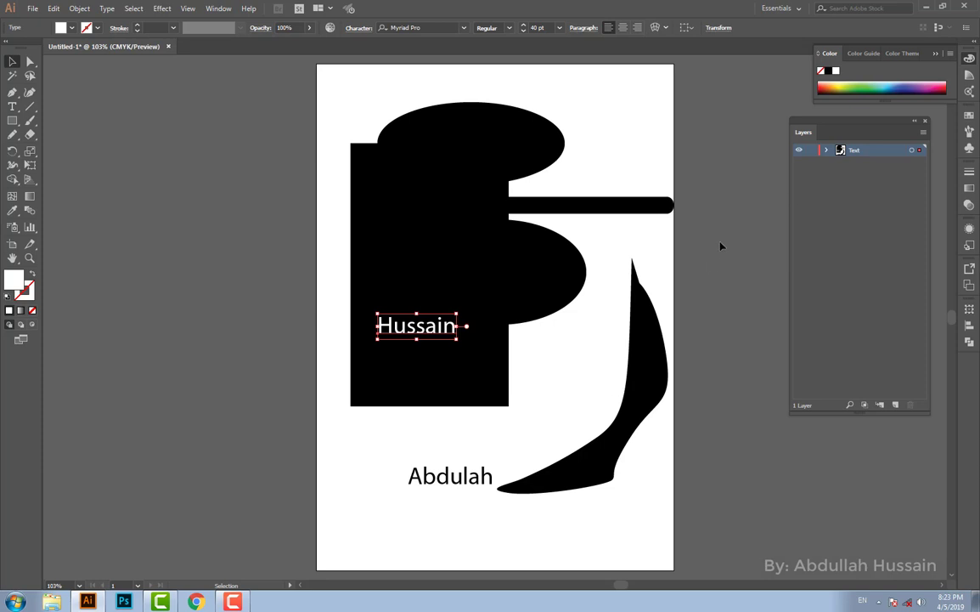
Examine the objects inside the Text layer and rename that layer Backgrund
click(825, 150)
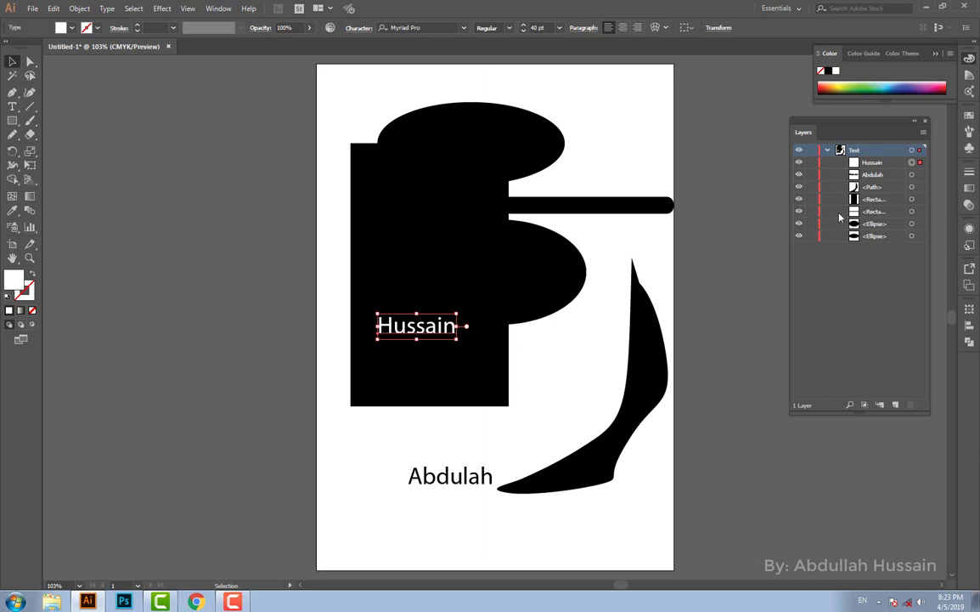
click(827, 150)
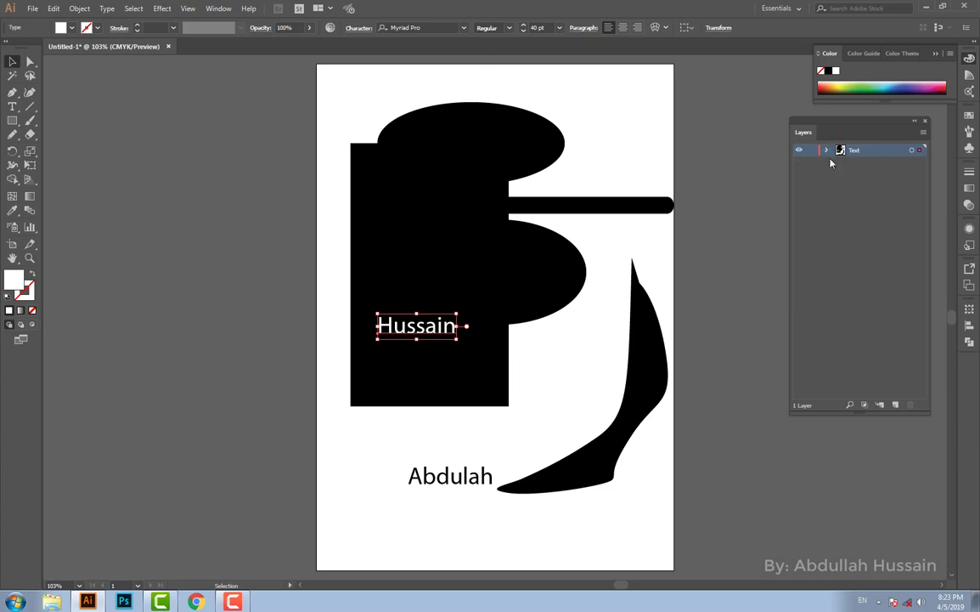
double_click(854, 150)
text(S)
key(Return)
Create a new layer above Backgrund and name it Text
click(895, 405)
double_click(860, 150)
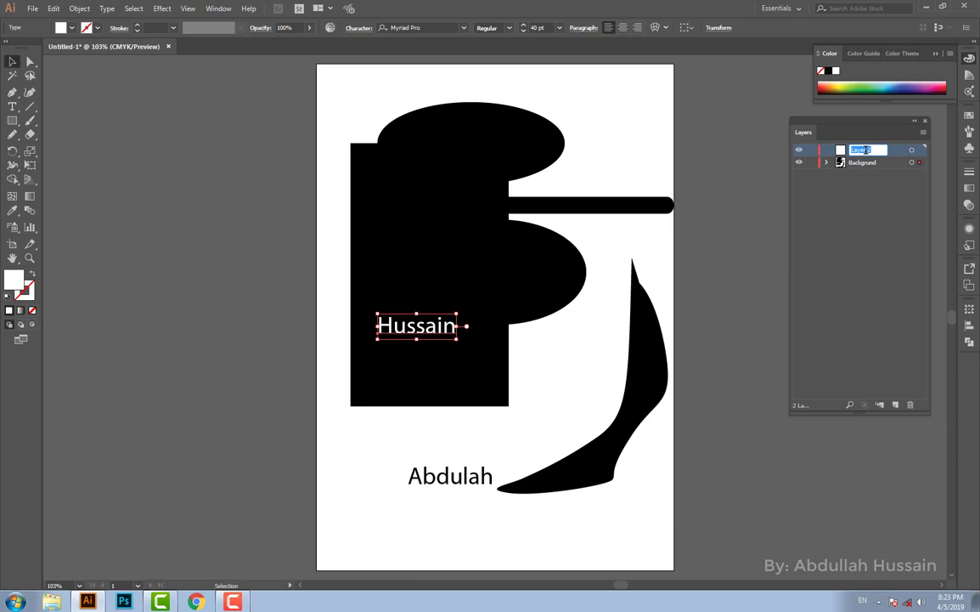
text(Text)
click(874, 209)
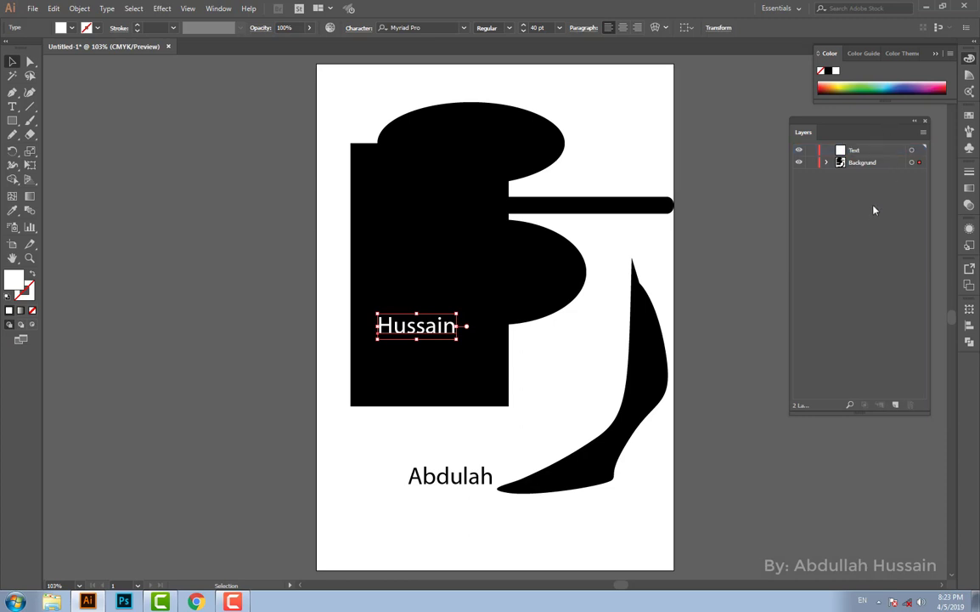
Cut both text lines from the Backgrund layer and paste them into the Text layer
shift+click(444, 477)
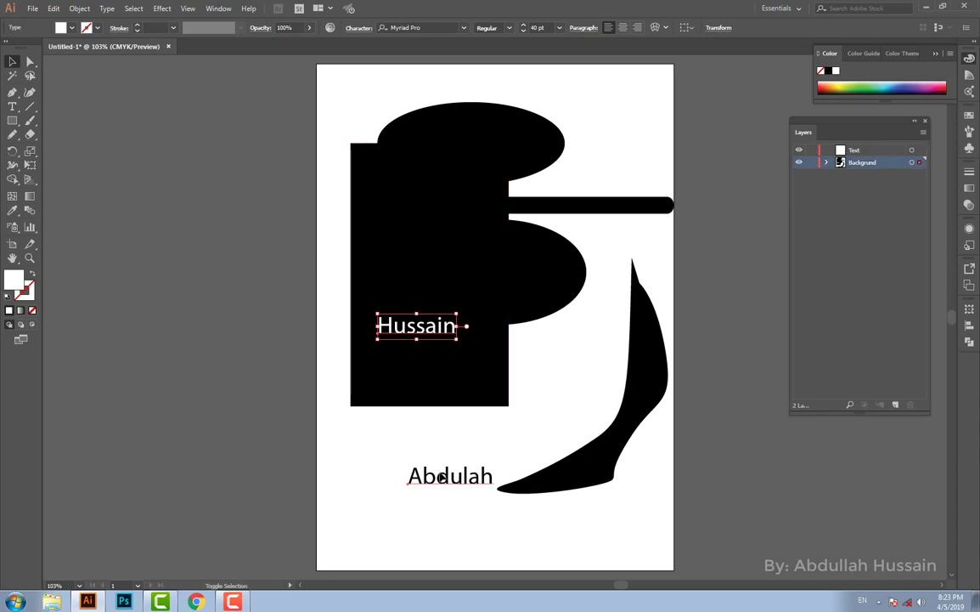
key(Delete)
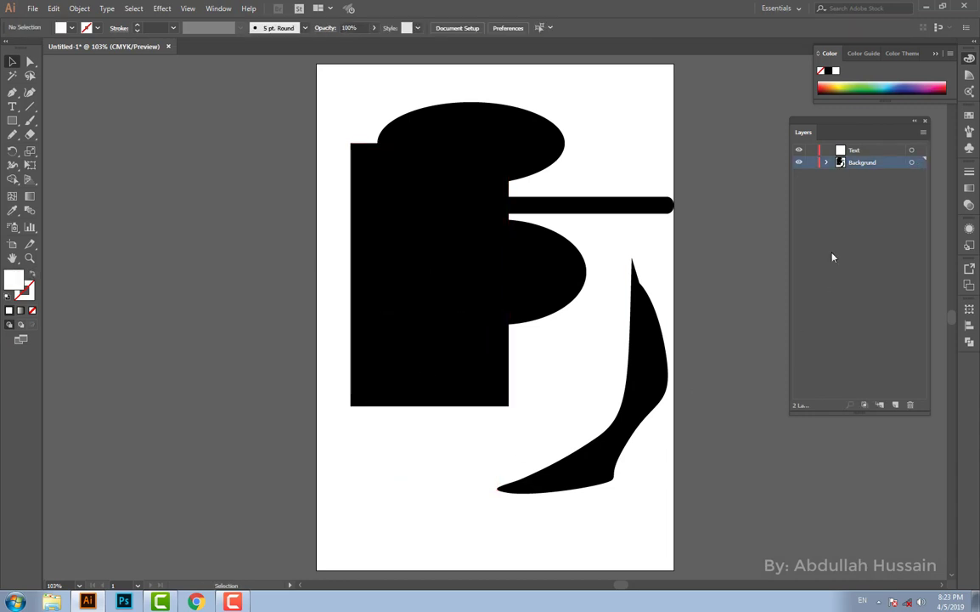
click(858, 151)
key(ctrl+z)
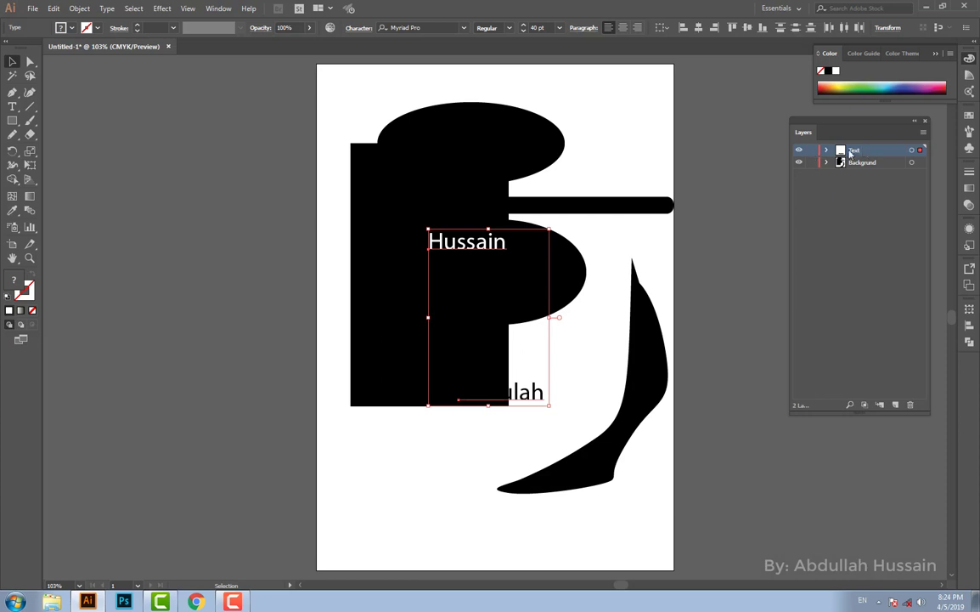
Hide and show the Backgrund layer and the Text layer in turn to check which objects each contains
click(798, 163)
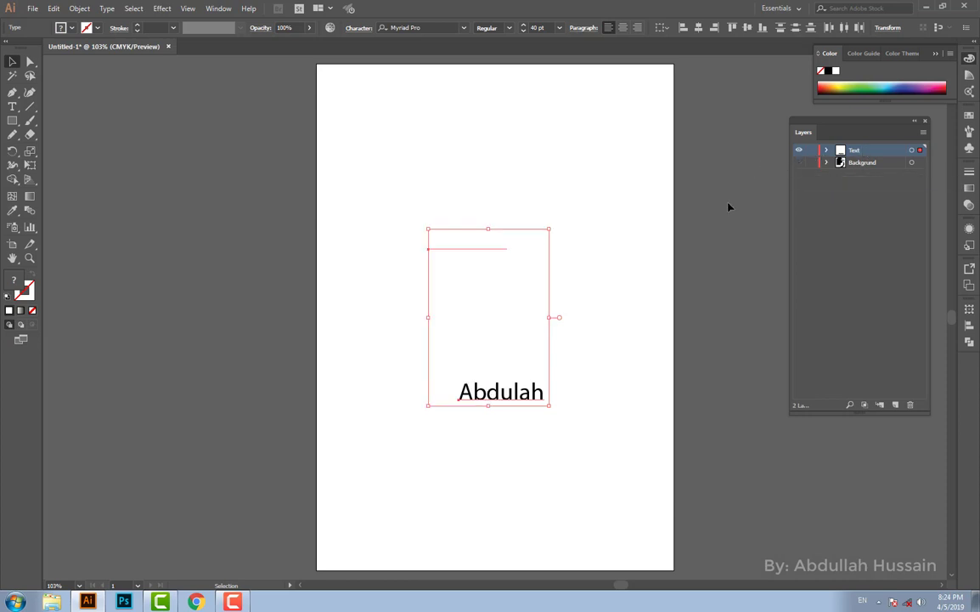
click(799, 163)
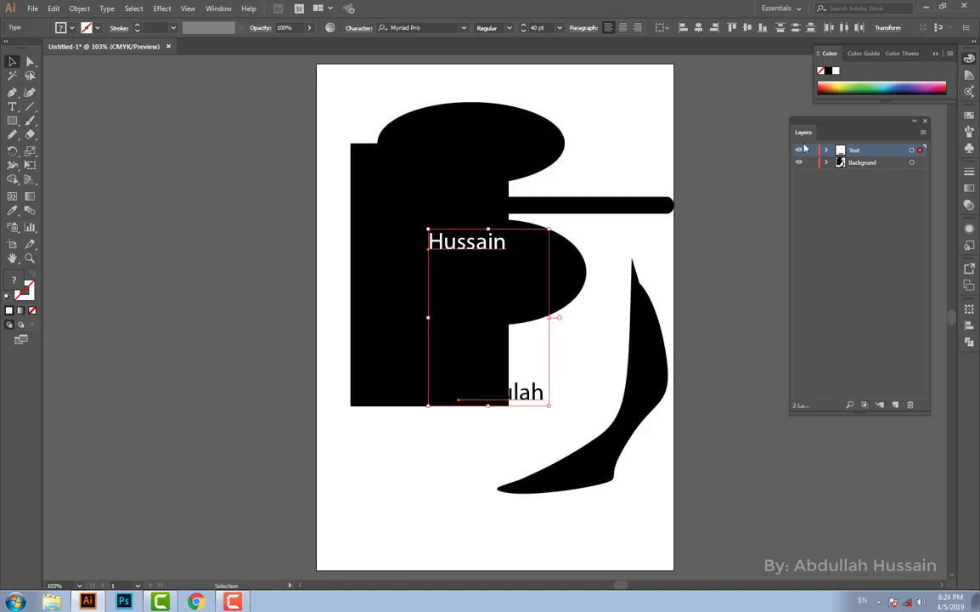
click(799, 150)
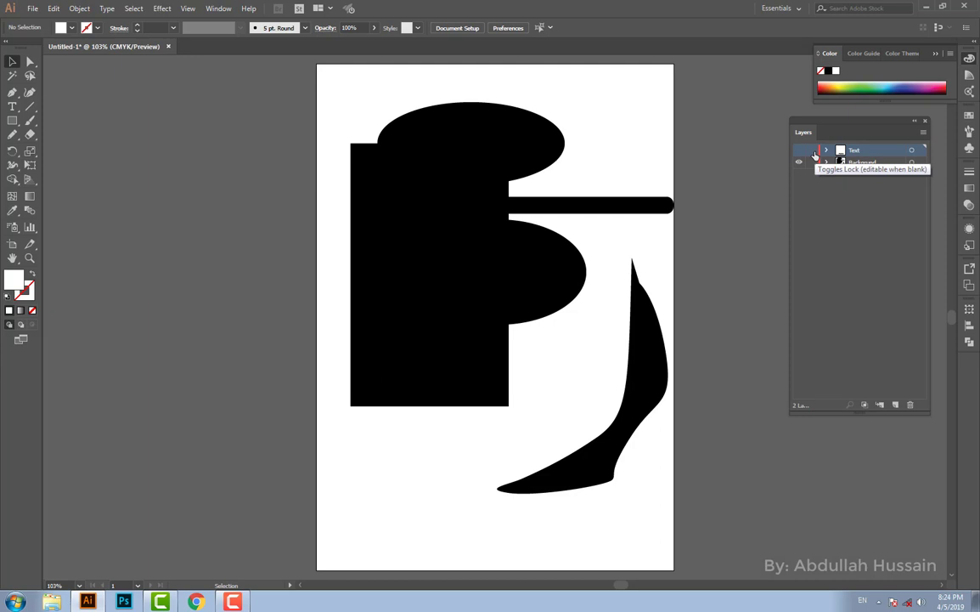
click(798, 150)
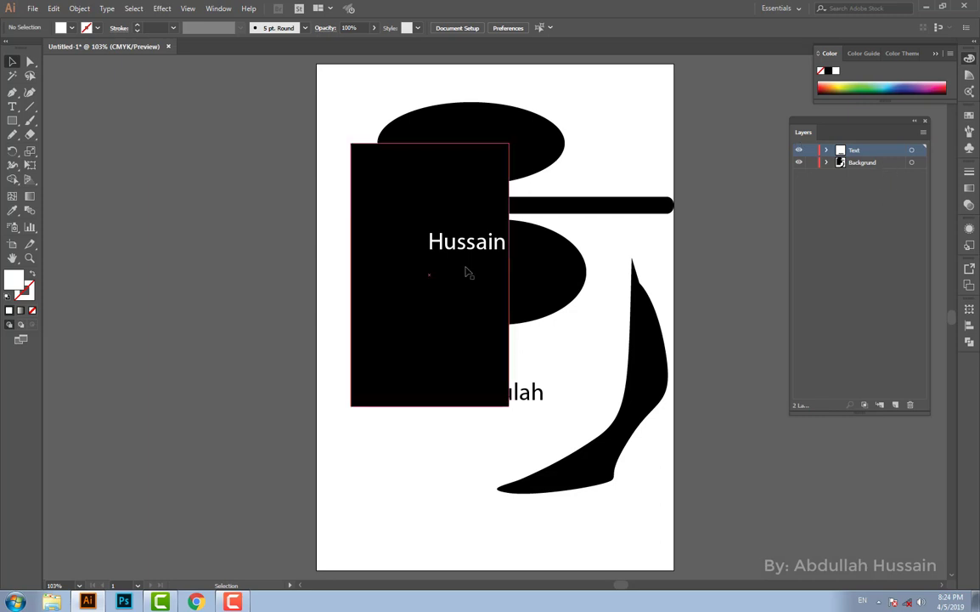
Fill the upper ellipse with red FF0049 and move it slightly down and to the left
click(523, 151)
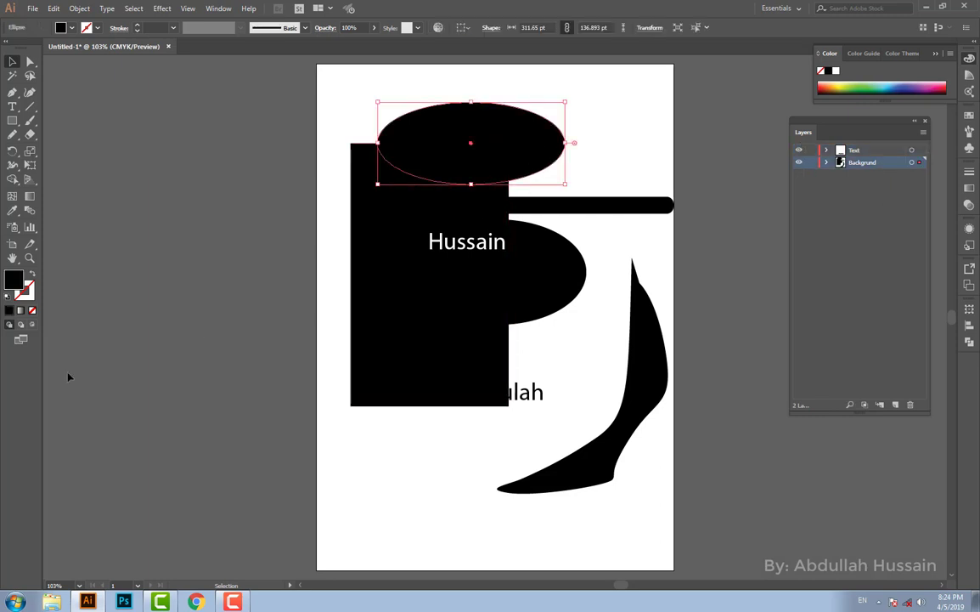
double_click(16, 286)
drag(457, 276, 491, 216)
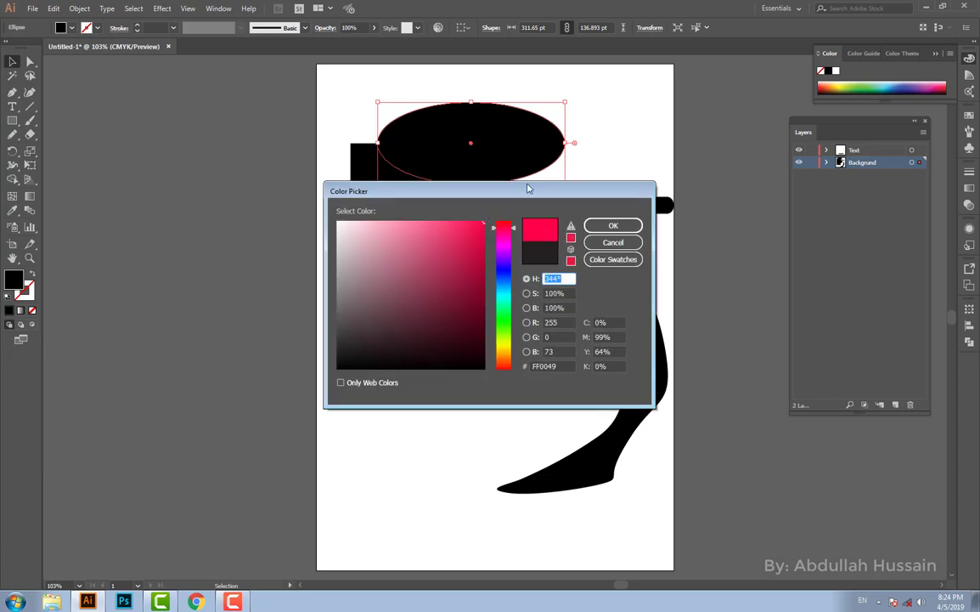
click(613, 225)
drag(517, 149, 508, 170)
Fill the lower ellipse with a bright teal using a hue of 169°
click(565, 278)
double_click(13, 280)
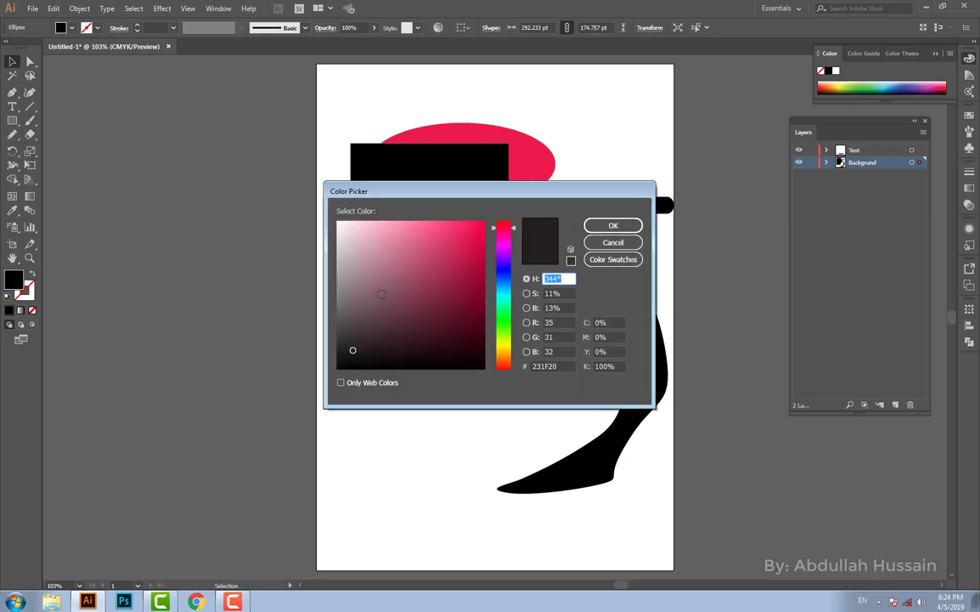
text(169)
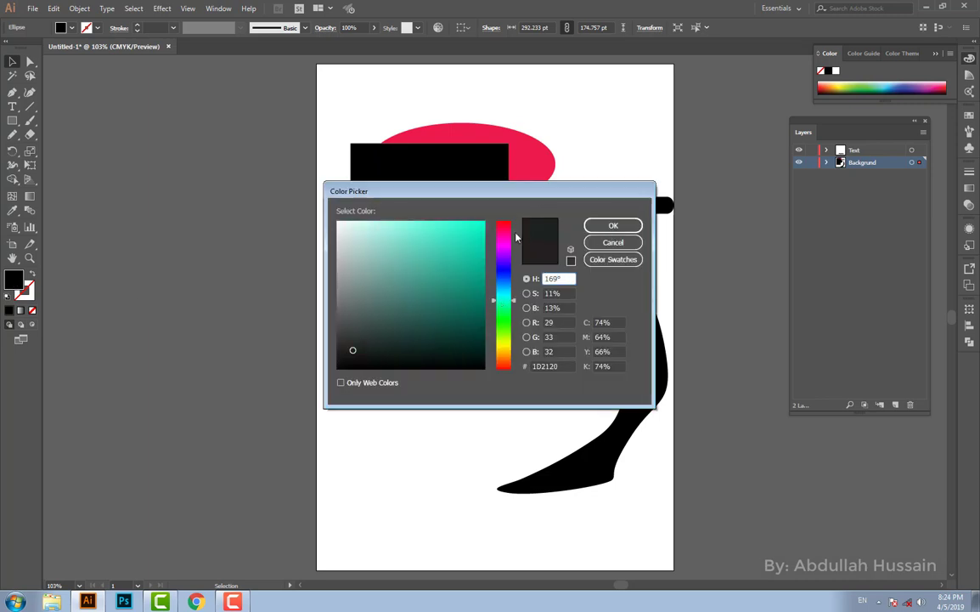
click(480, 225)
click(613, 225)
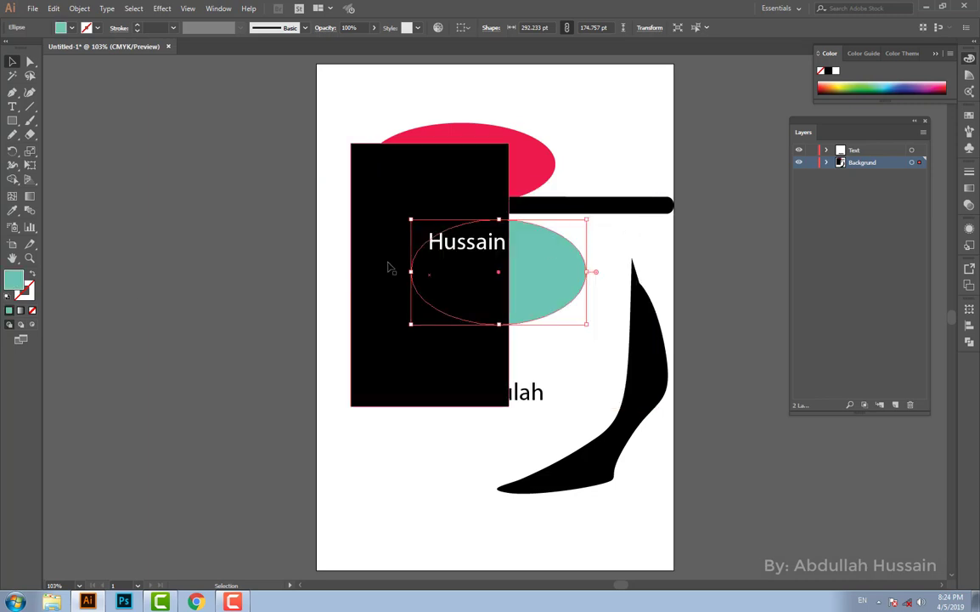
Move the red ellipse left and place it above the tall black rectangle in the Backgrund layer's stacking order
click(450, 136)
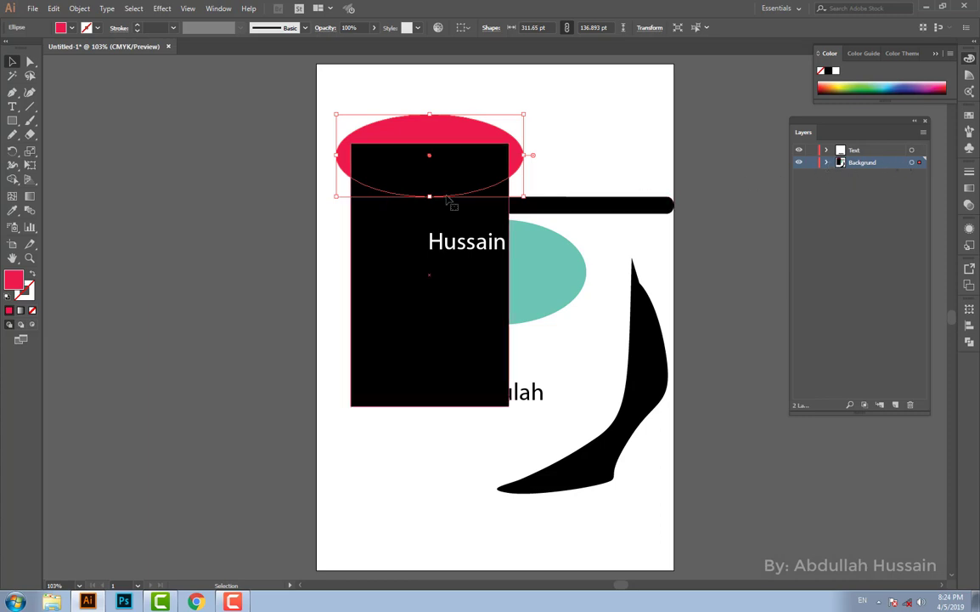
click(828, 164)
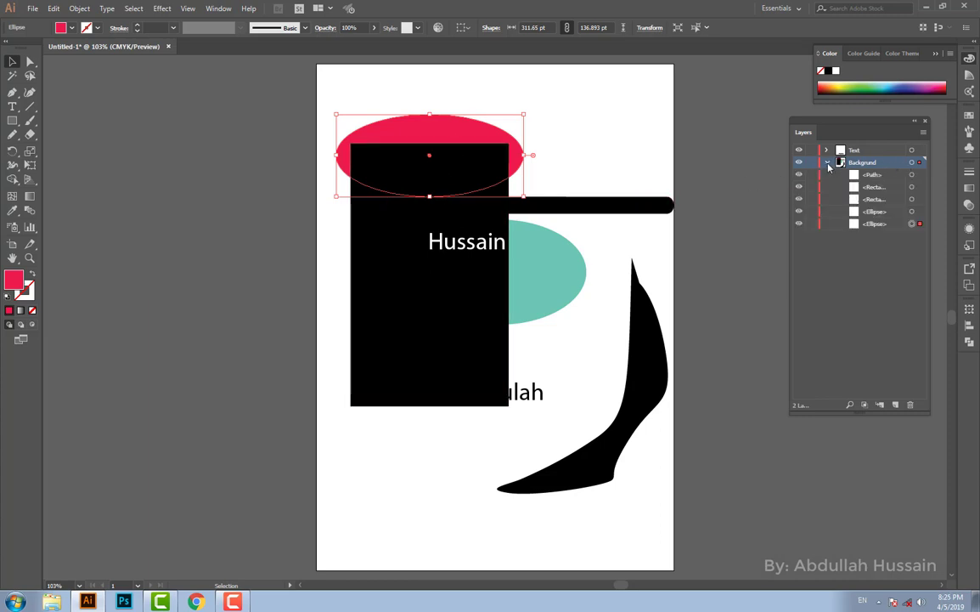
click(875, 223)
click(655, 141)
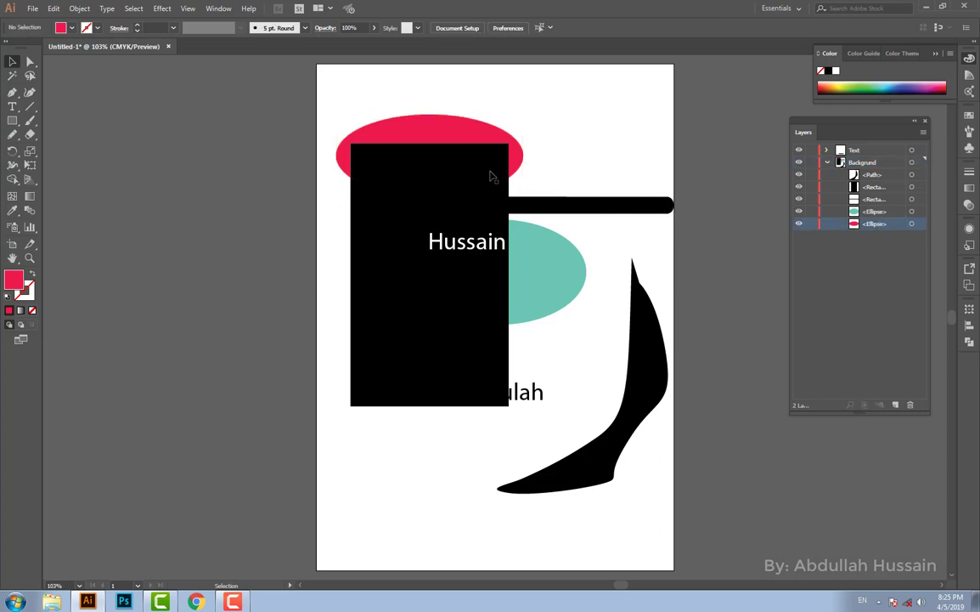
click(913, 224)
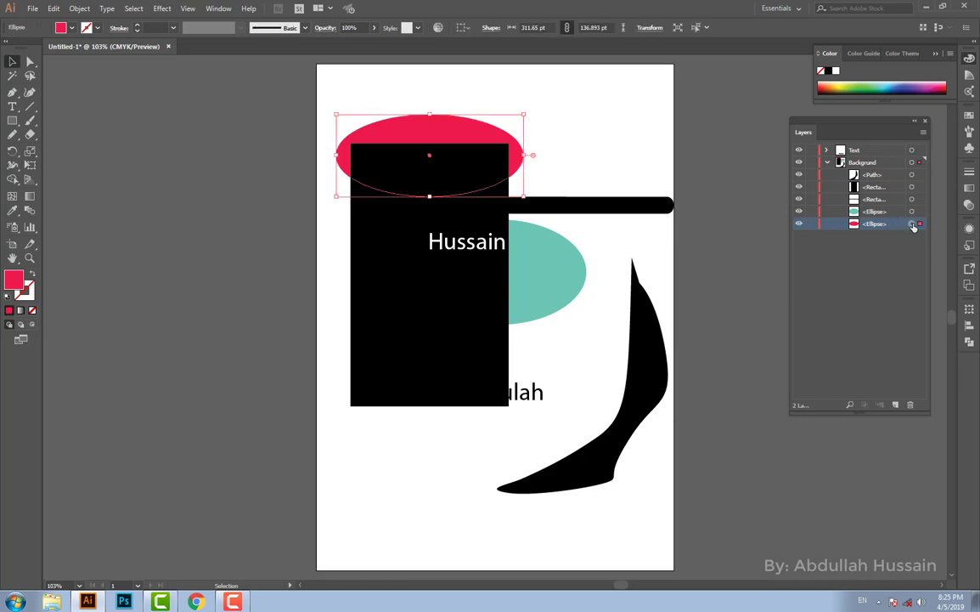
drag(894, 227, 884, 185)
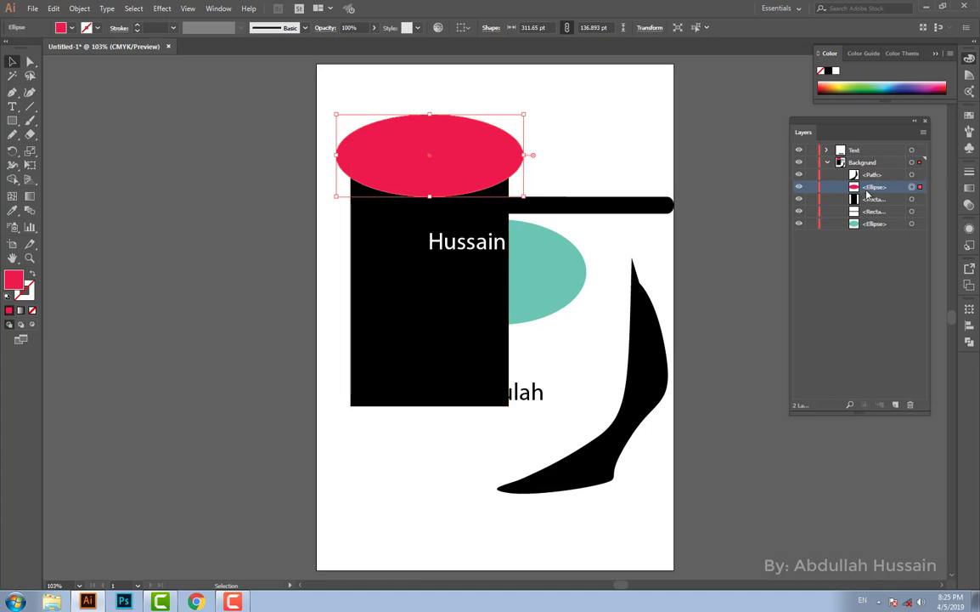
Move the teal ellipse up near the artboard's top so it partly overlaps the red ellipse
right_click(449, 146)
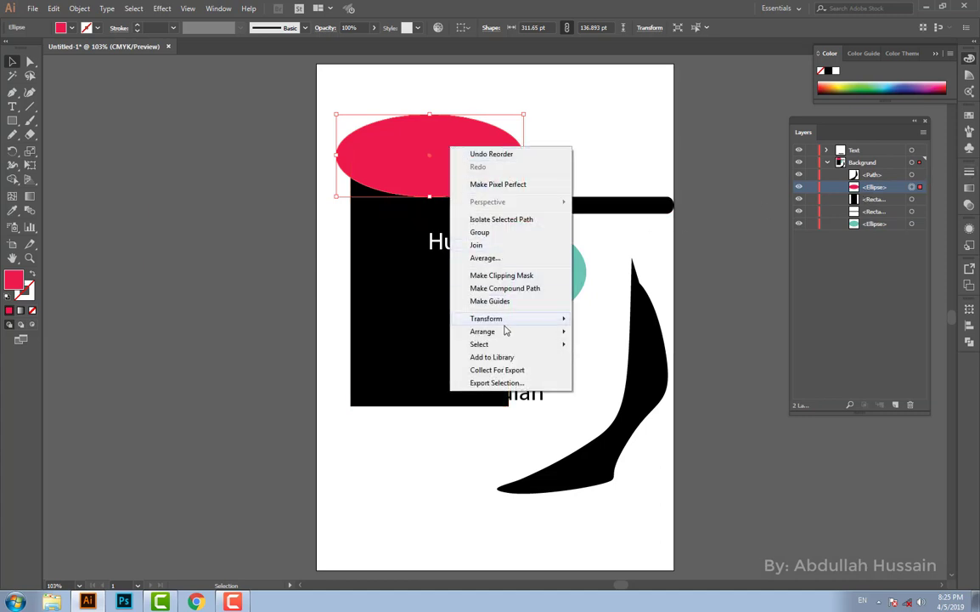
mouse_move(504, 332)
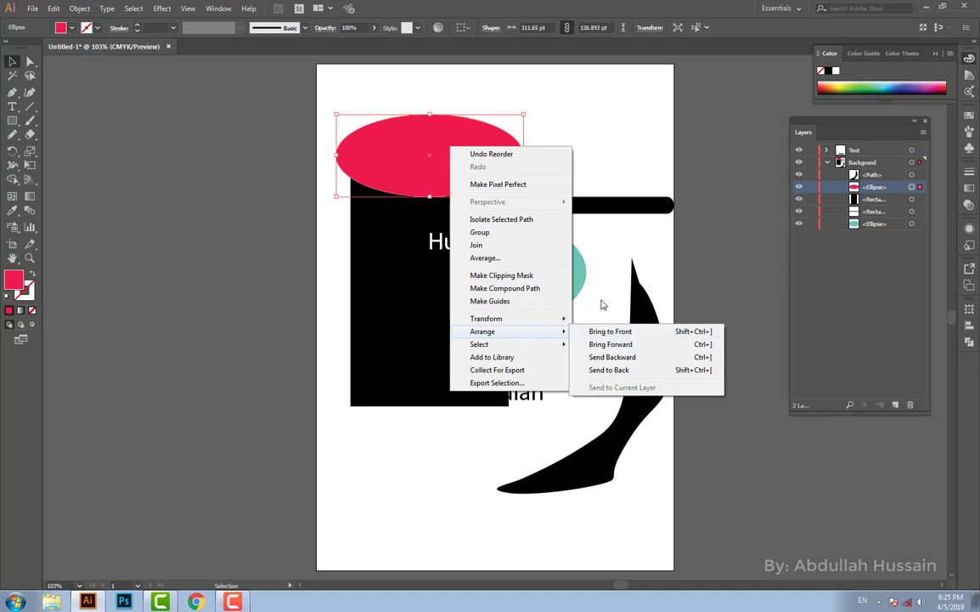
click(581, 279)
drag(573, 278, 539, 129)
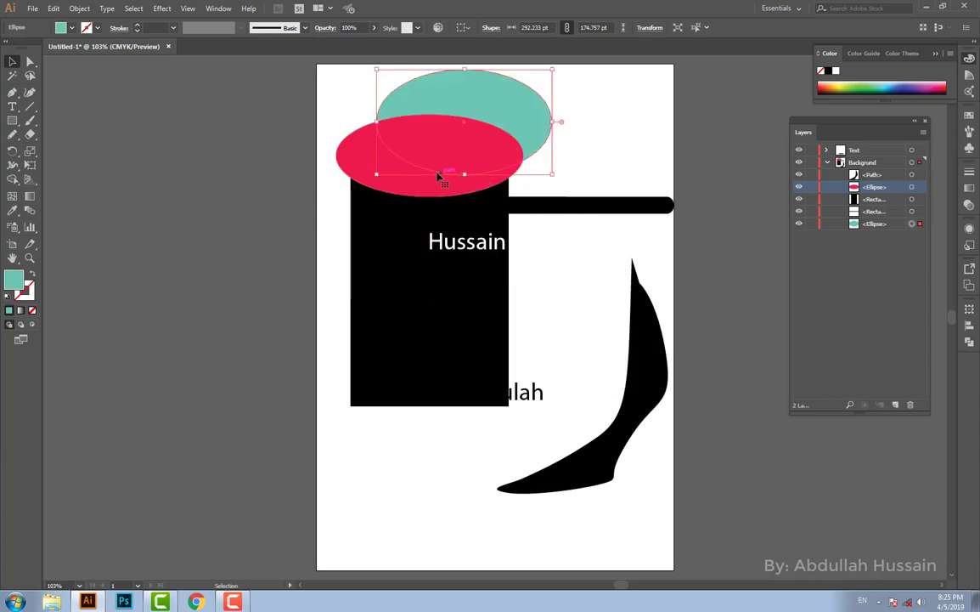
Bring the teal ellipse to the front of its layer and send it to the back again
right_click(521, 109)
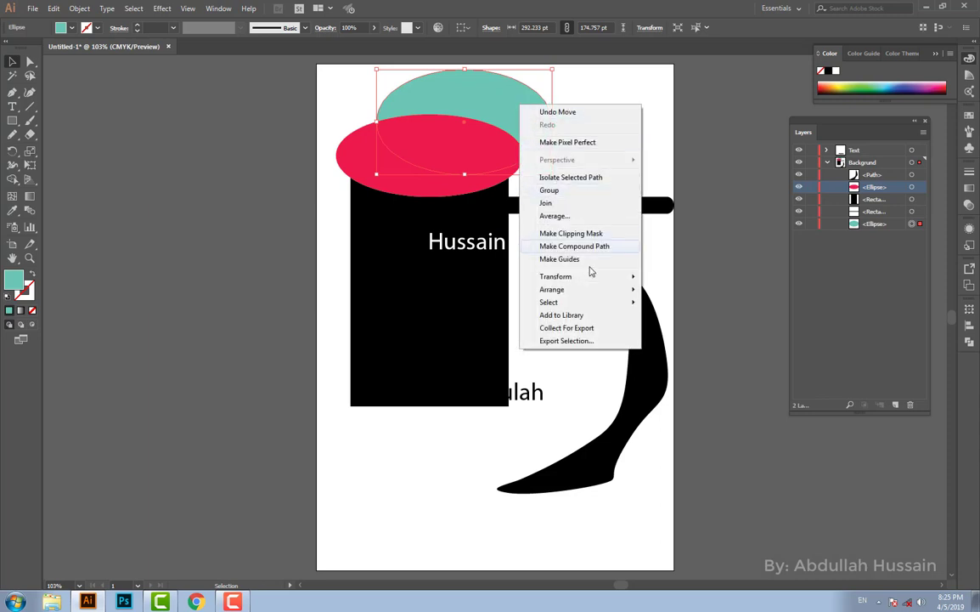
mouse_move(597, 292)
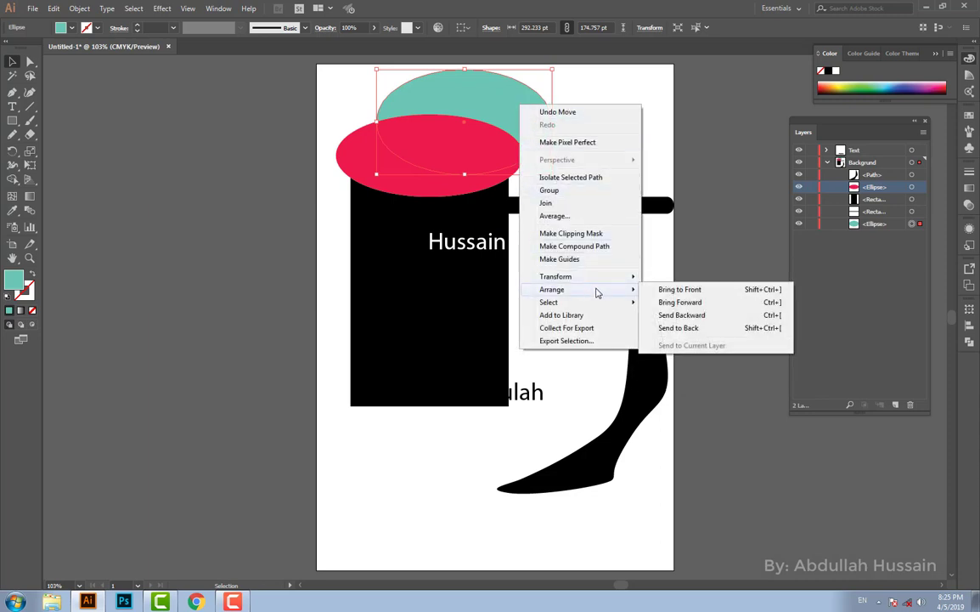
click(685, 294)
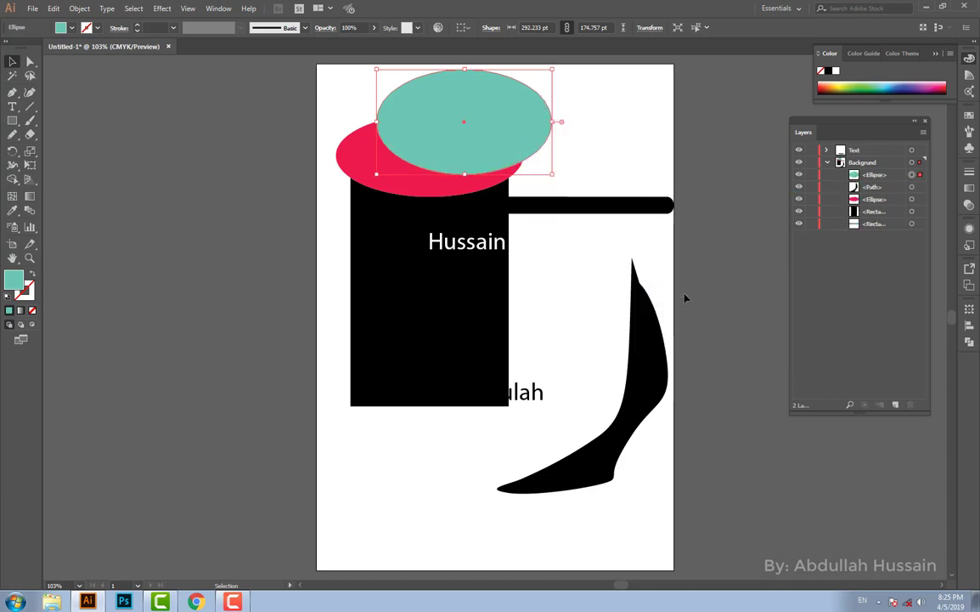
key(ctrl+shift+bracketleft)
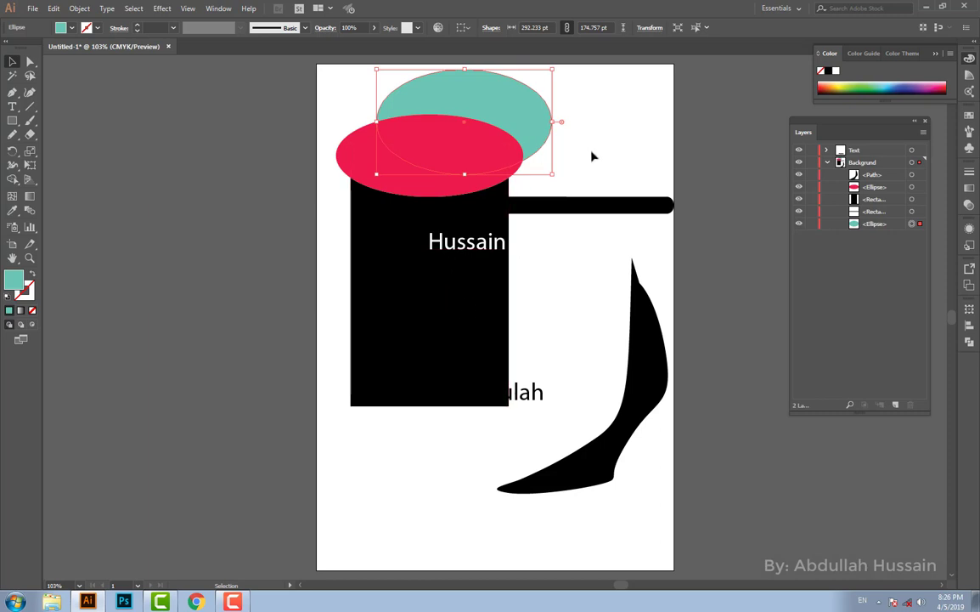
Select the tall black rectangle and toggle its visibility off and on in the Backgrund layer
click(456, 320)
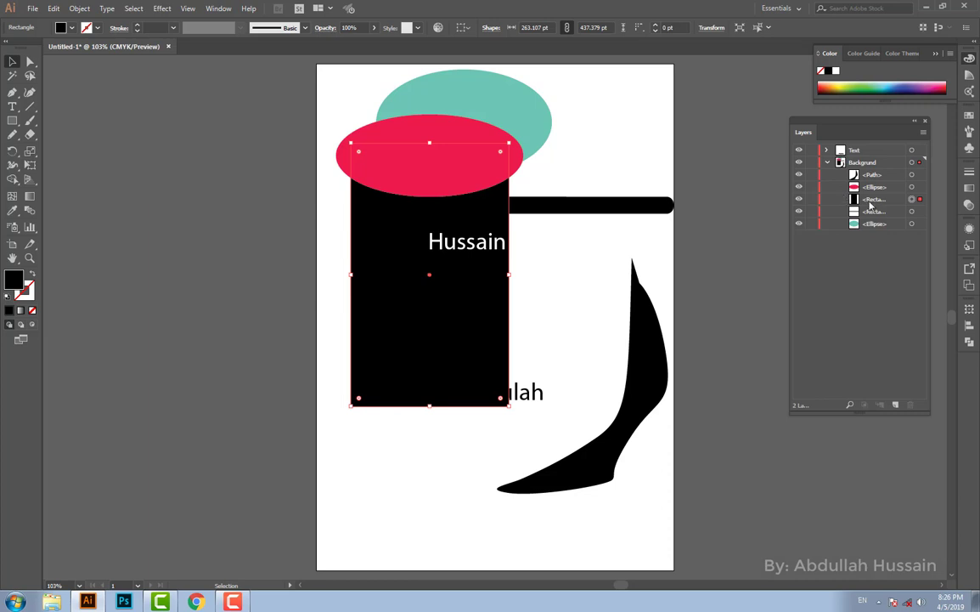
click(828, 200)
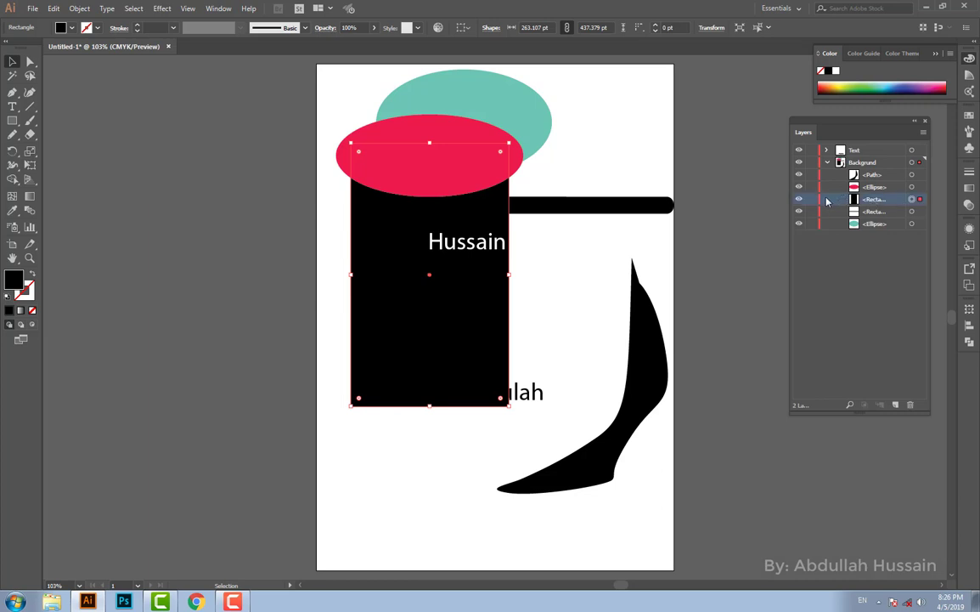
click(798, 199)
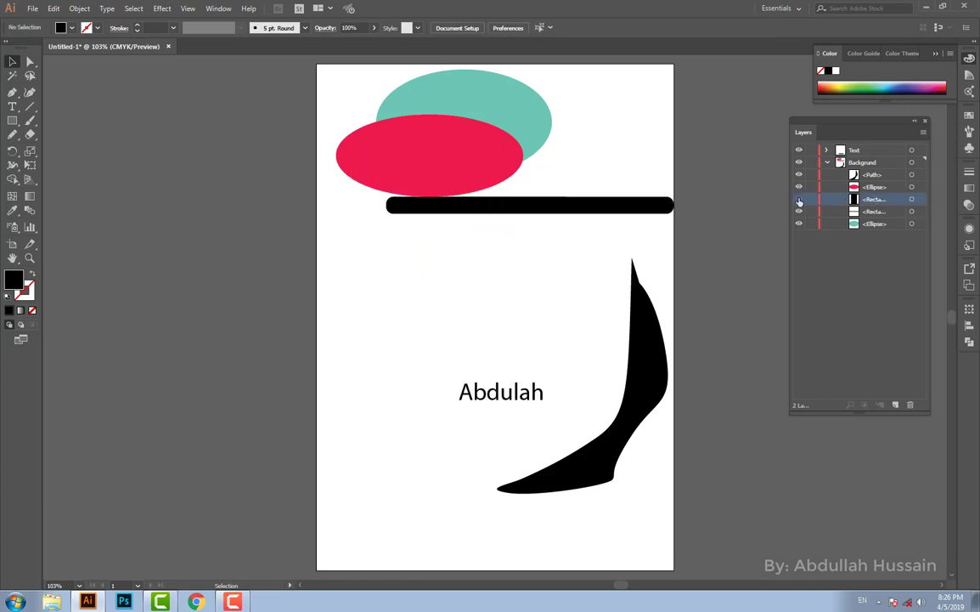
click(798, 200)
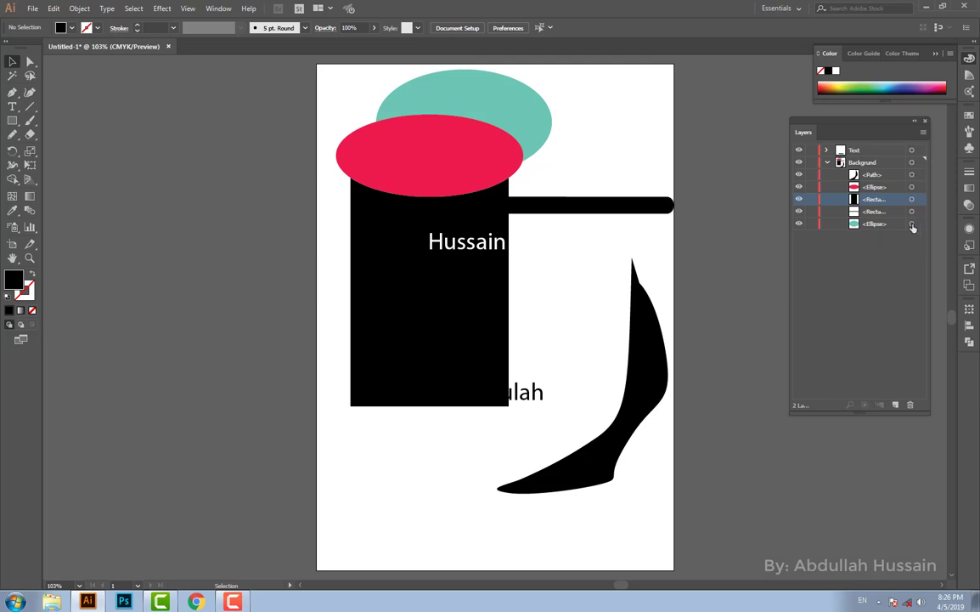
Target the whole Backgrund layer, the curved path and the tall black rectangle in turn to see what each selects
click(911, 162)
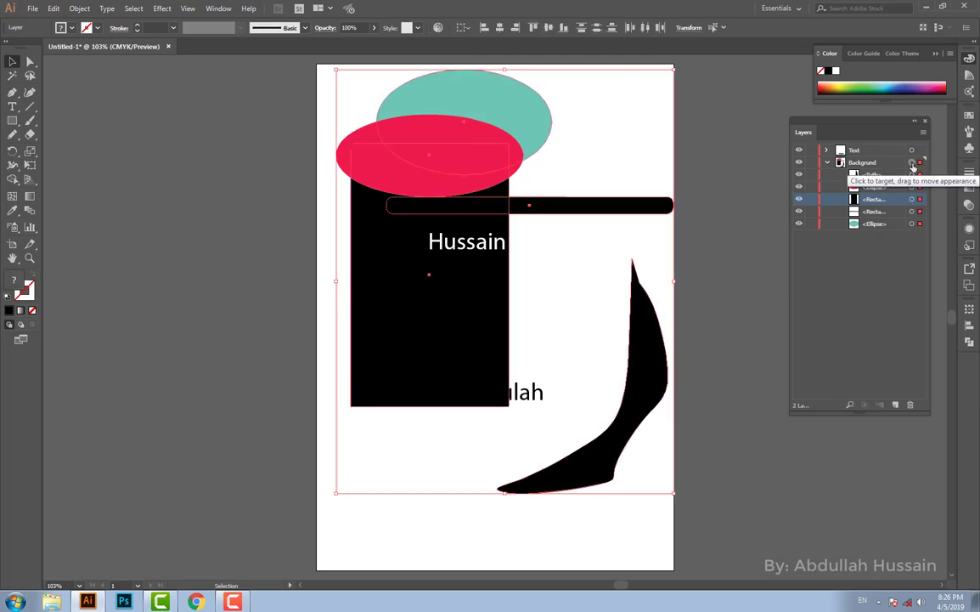
click(911, 174)
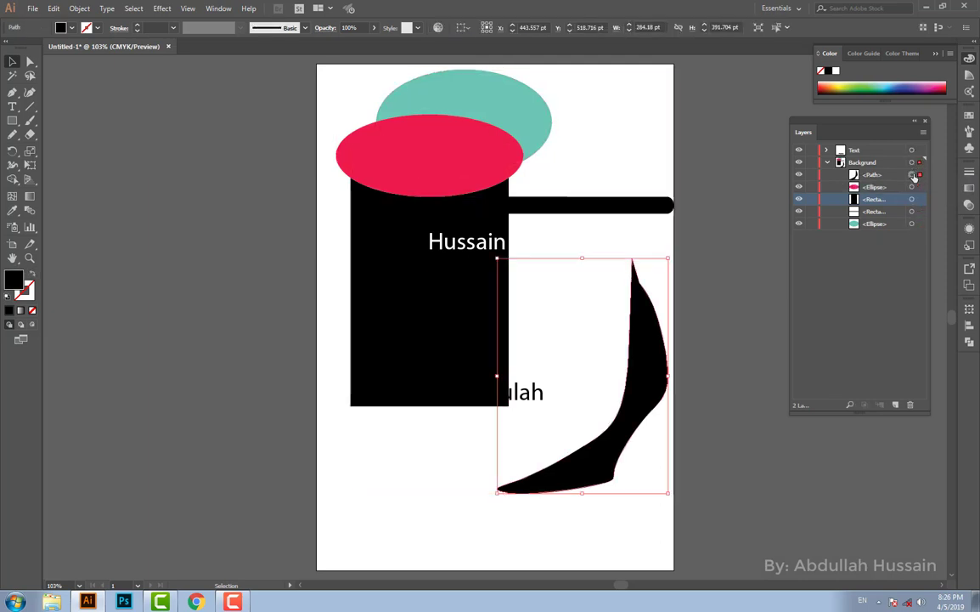
click(912, 199)
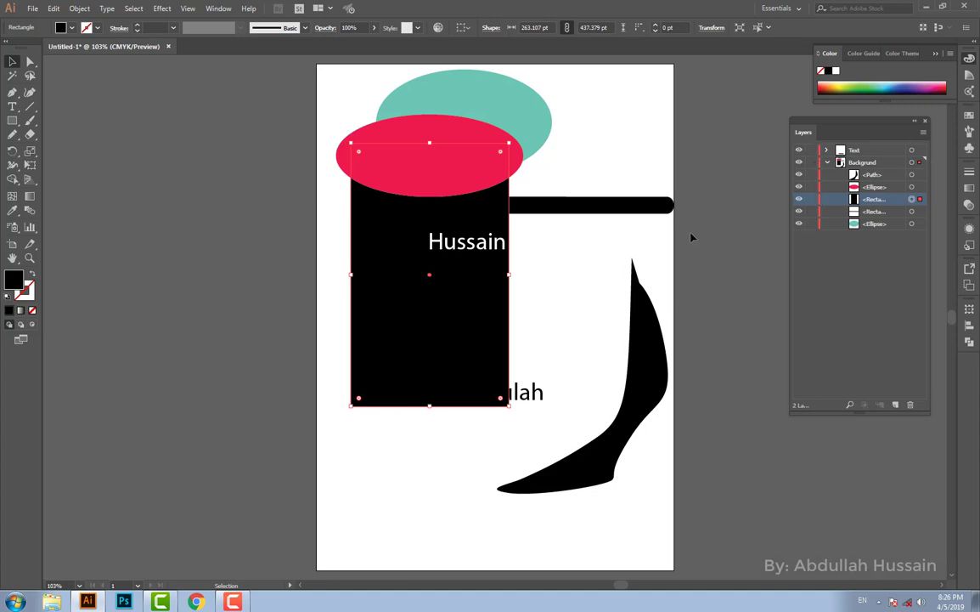
Delete all artwork and cover the artboard with a rectangle of about 600 by 851 pt on the Backgrund layer
drag(722, 95, 358, 502)
key(Delete)
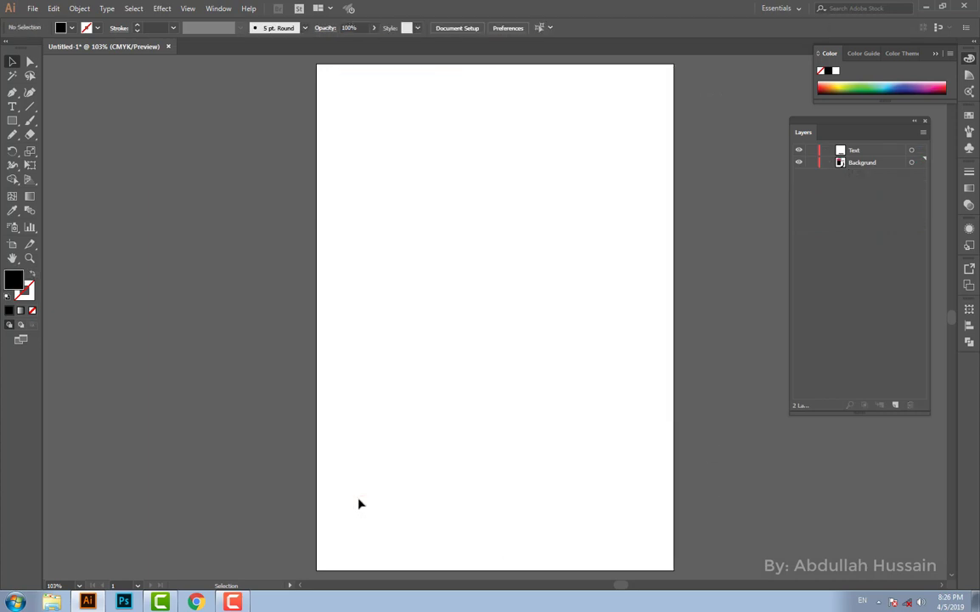
click(857, 163)
click(12, 120)
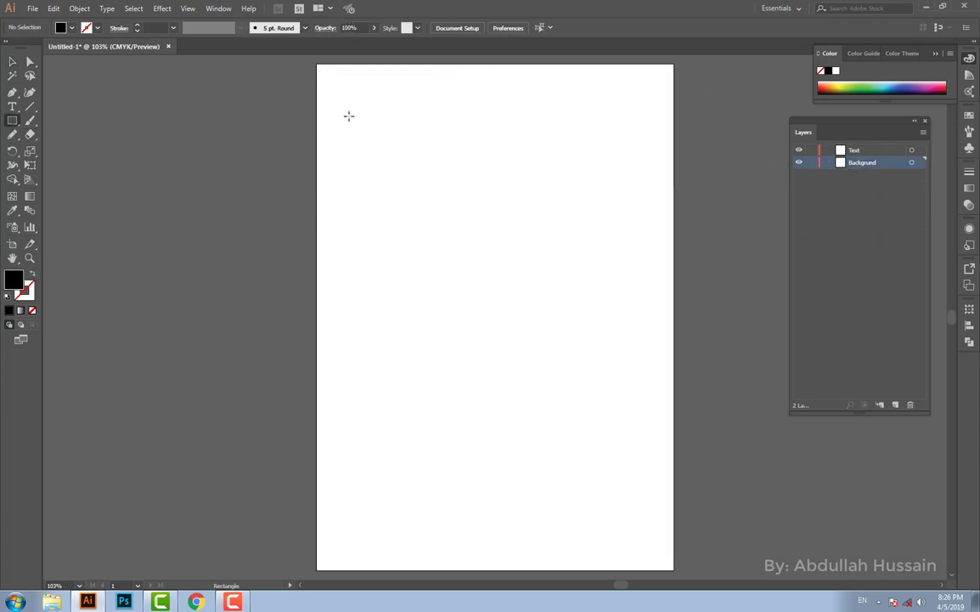
drag(316, 64, 677, 575)
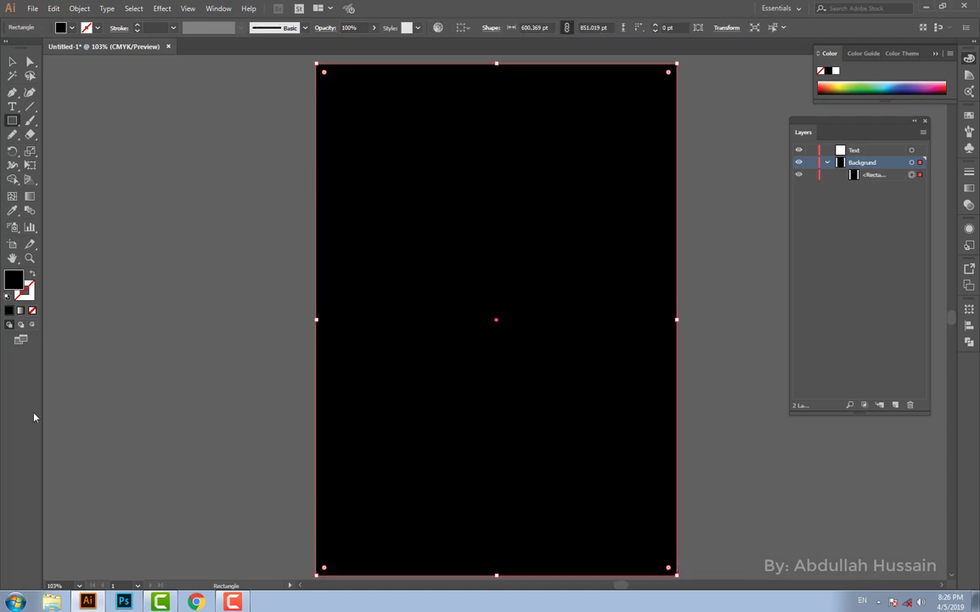
Fill the artboard-sized rectangle with pink FF5C8B
double_click(15, 287)
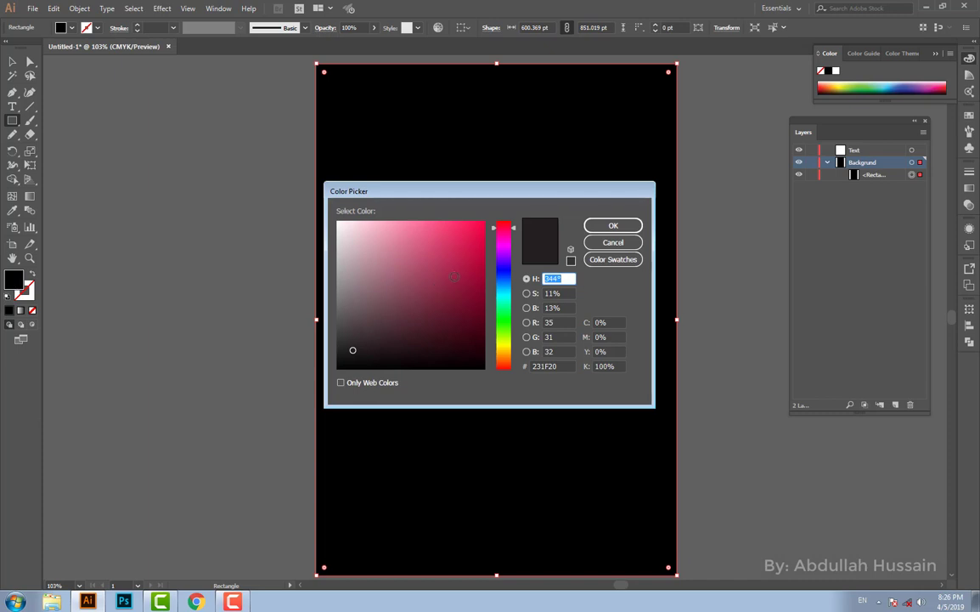
drag(478, 258, 426, 226)
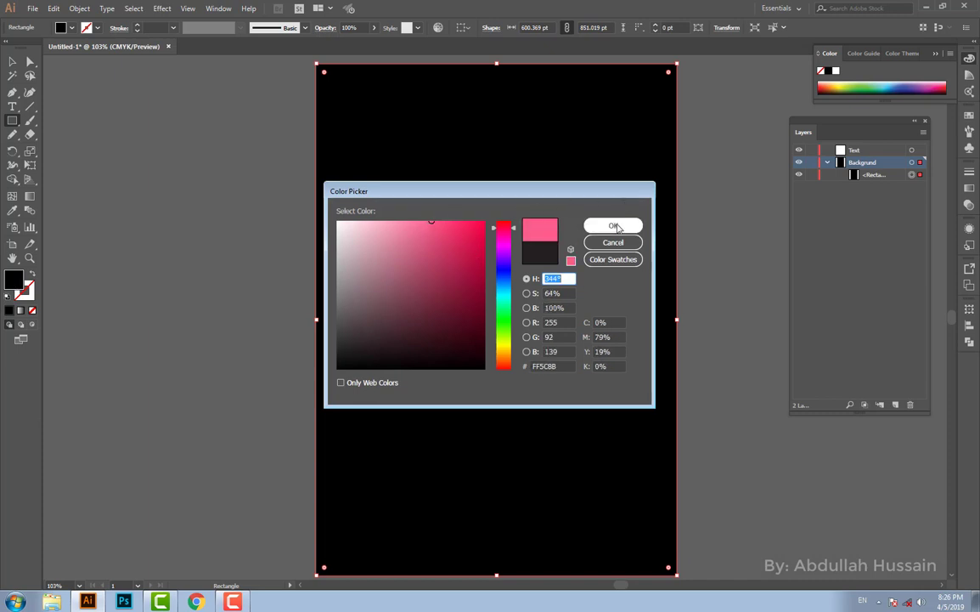
click(614, 225)
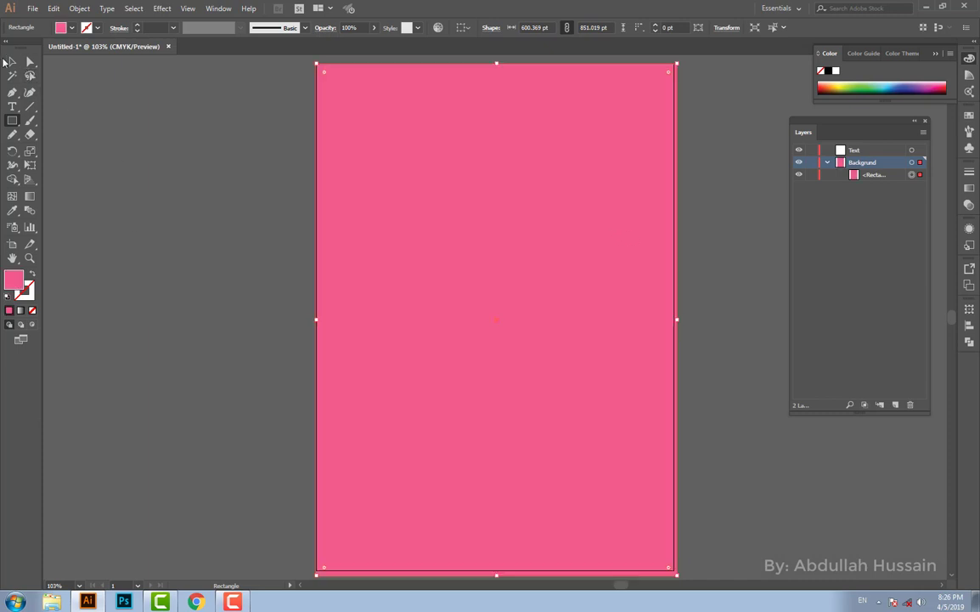
click(12, 62)
Add the text line "Pashto Service Online" in the upper part of the pink rectangle
click(12, 106)
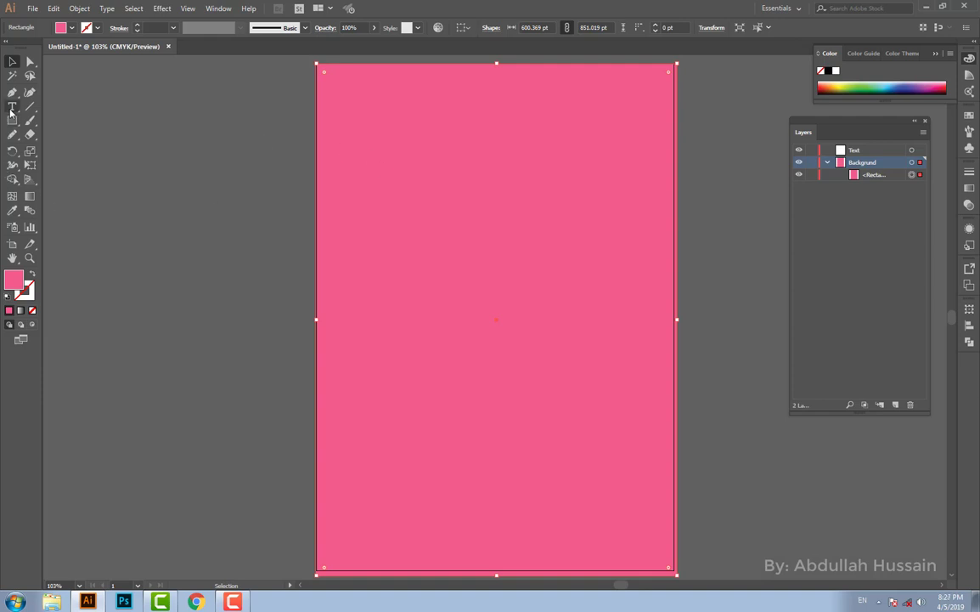
click(454, 222)
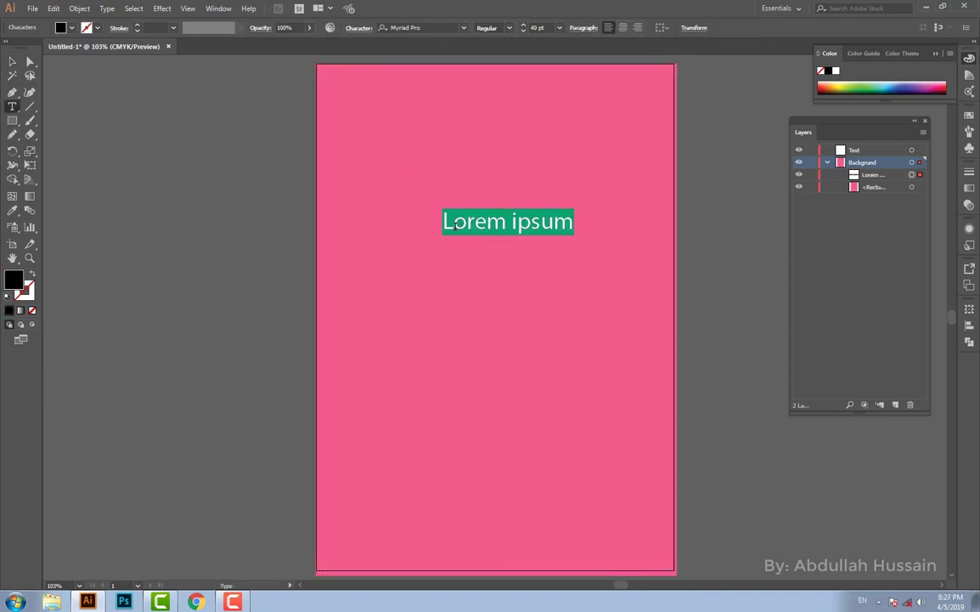
text(A)
key(BackSpace)
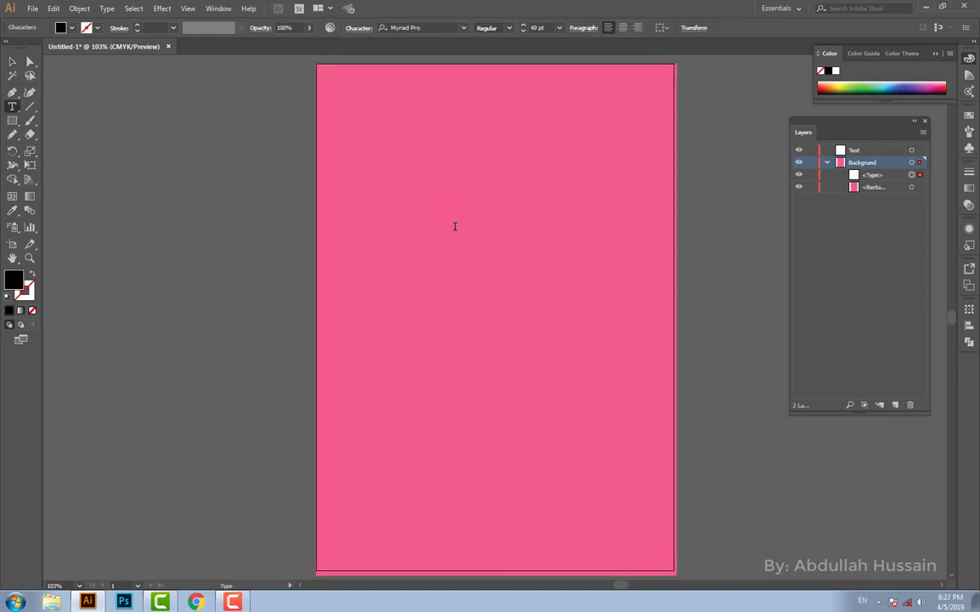
text(Pashto Serbi)
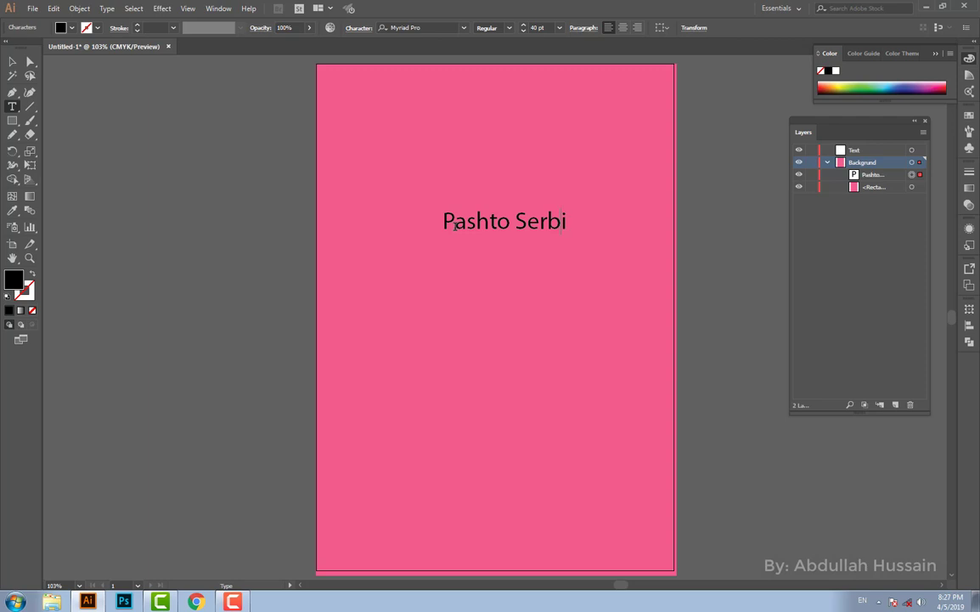
key(BackSpace)
key(BackSpace)
text(vice Online)
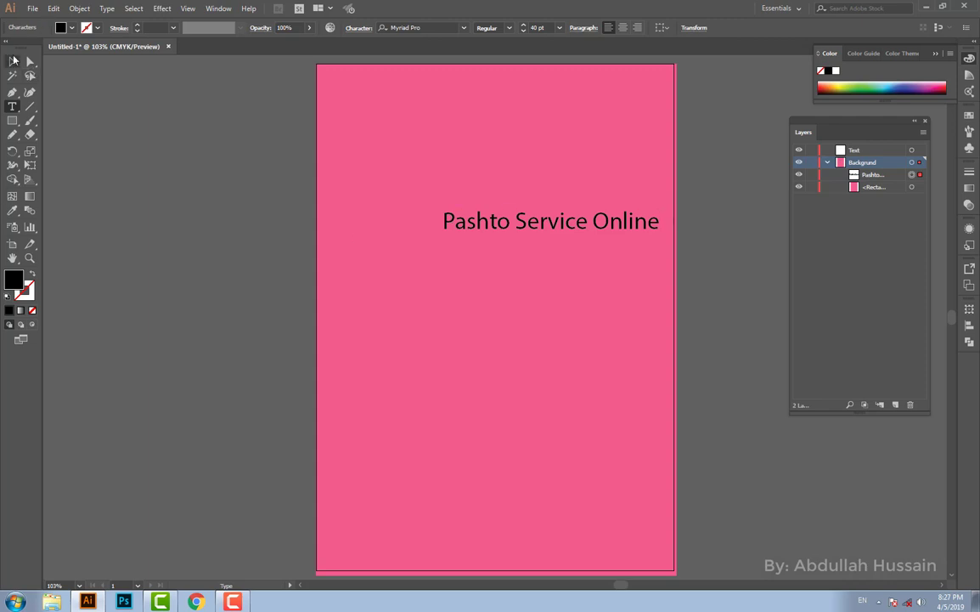
key(Escape)
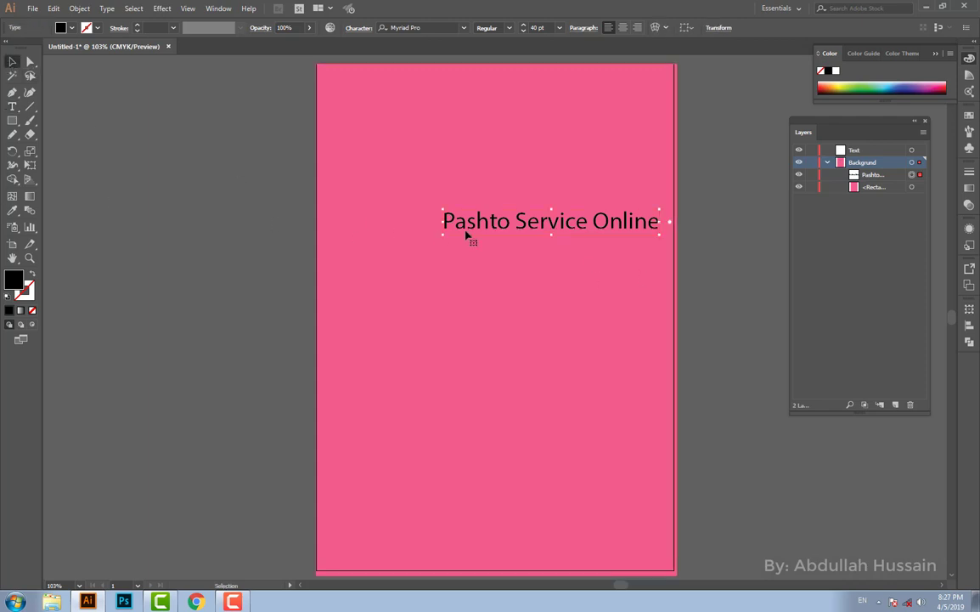
Shift the text line left and duplicate it downwards into a column of five lines
drag(508, 221, 451, 249)
drag(450, 245, 450, 286)
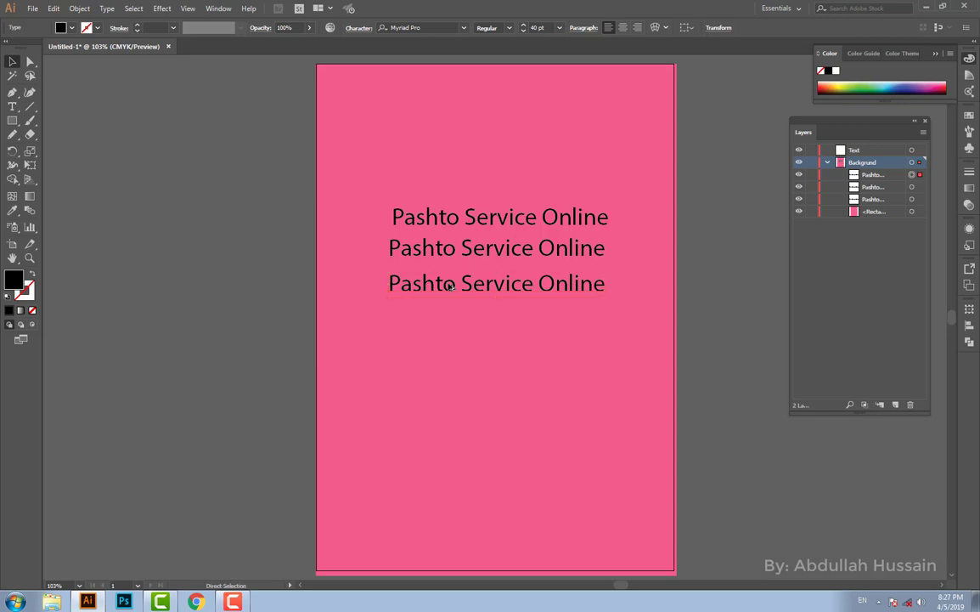
key(ctrl+d)
key(ctrl+d)
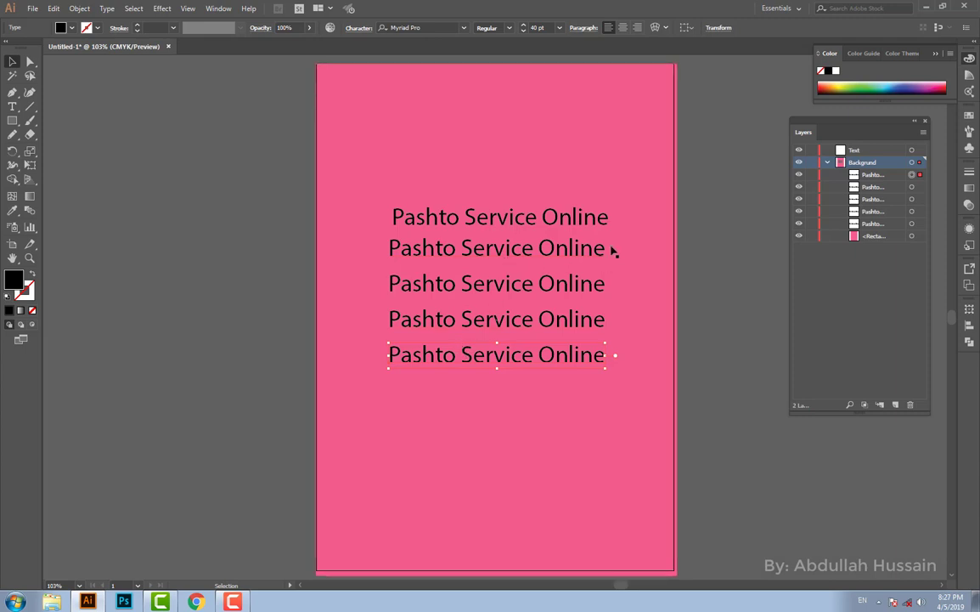
Try to select the text lines by an area selection and undo the resulting move of the pink rectangle
drag(626, 245, 449, 324)
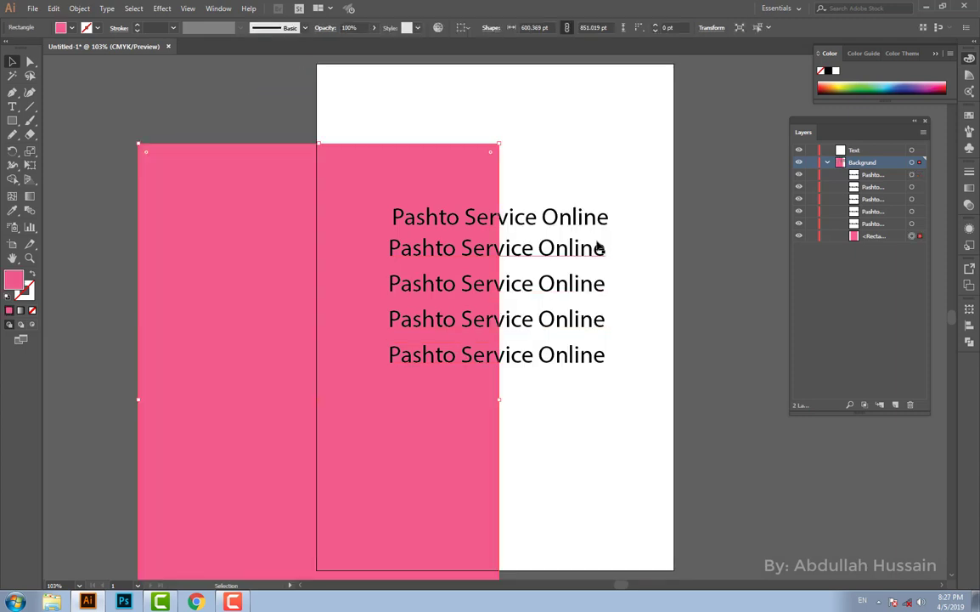
key(ctrl+z)
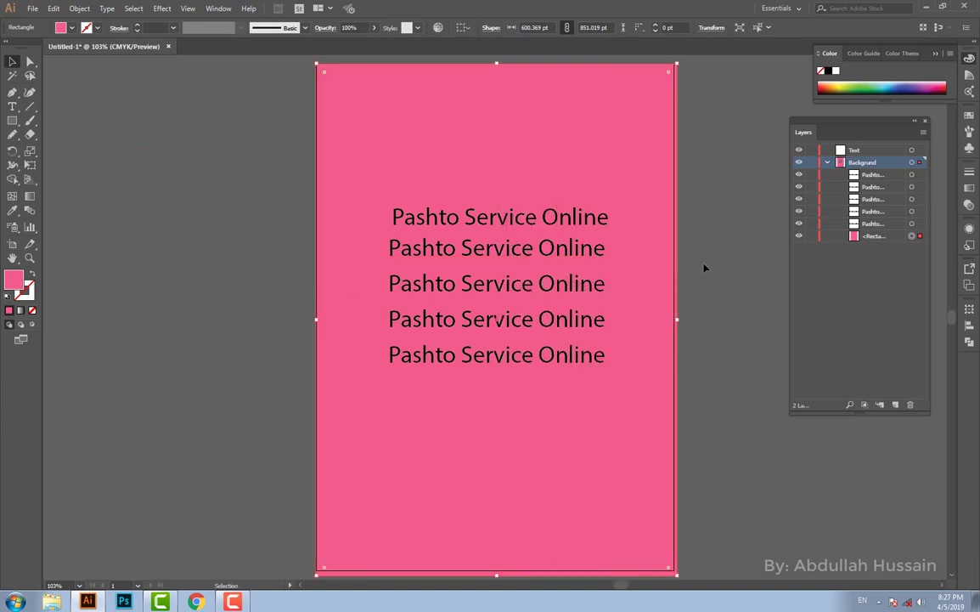
Try to select only the text lines, by selecting everything, line by line, and with an area selection, and clear the selection
key(ctrl+a)
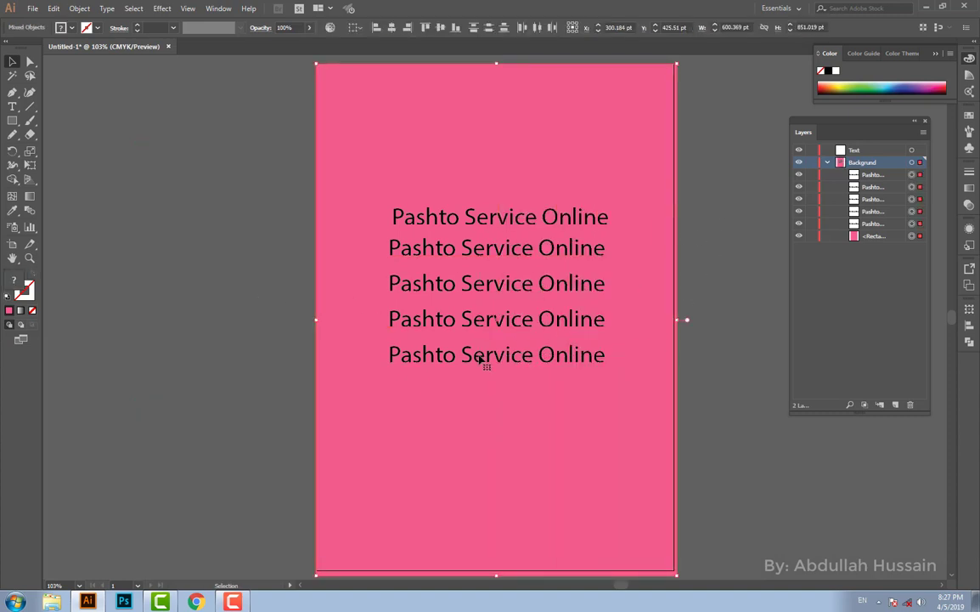
click(703, 249)
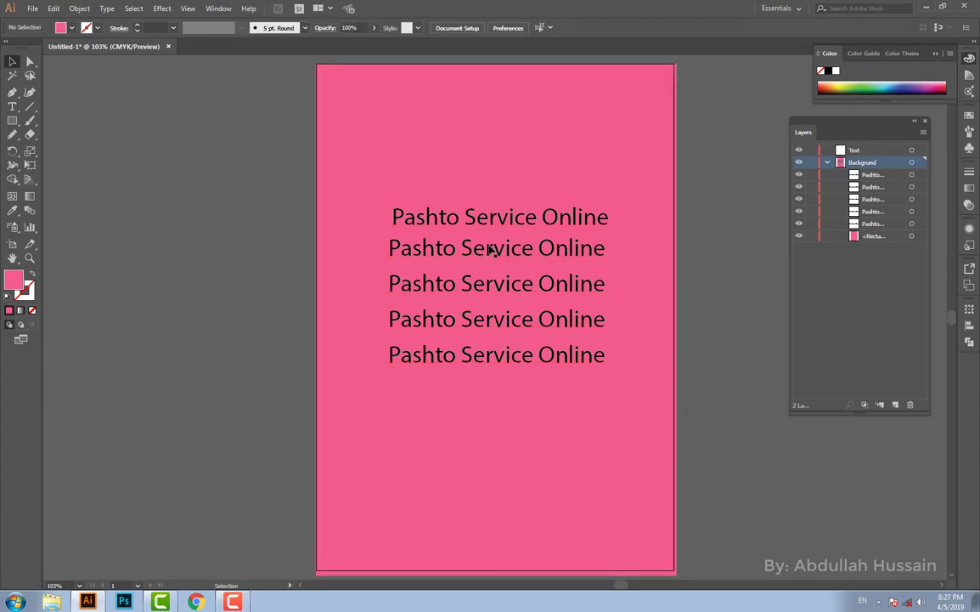
click(480, 223)
shift+click(485, 255)
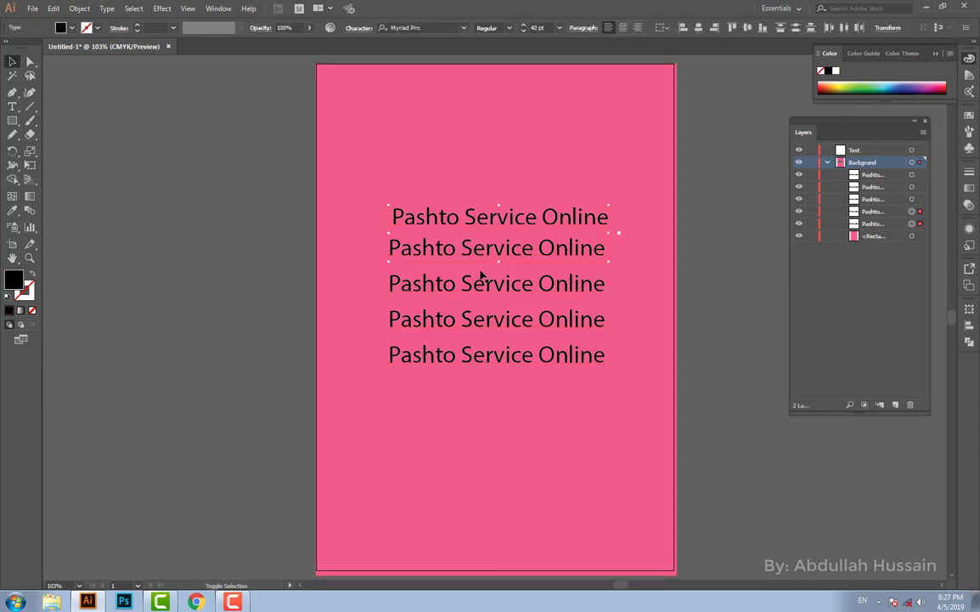
shift+click(480, 284)
shift+click(483, 321)
drag(739, 175, 330, 407)
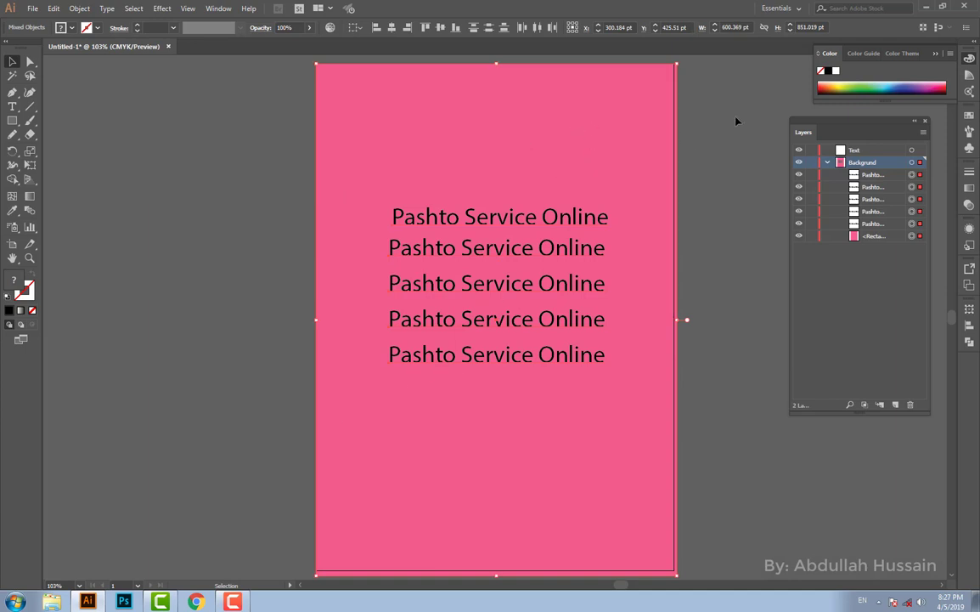
click(691, 181)
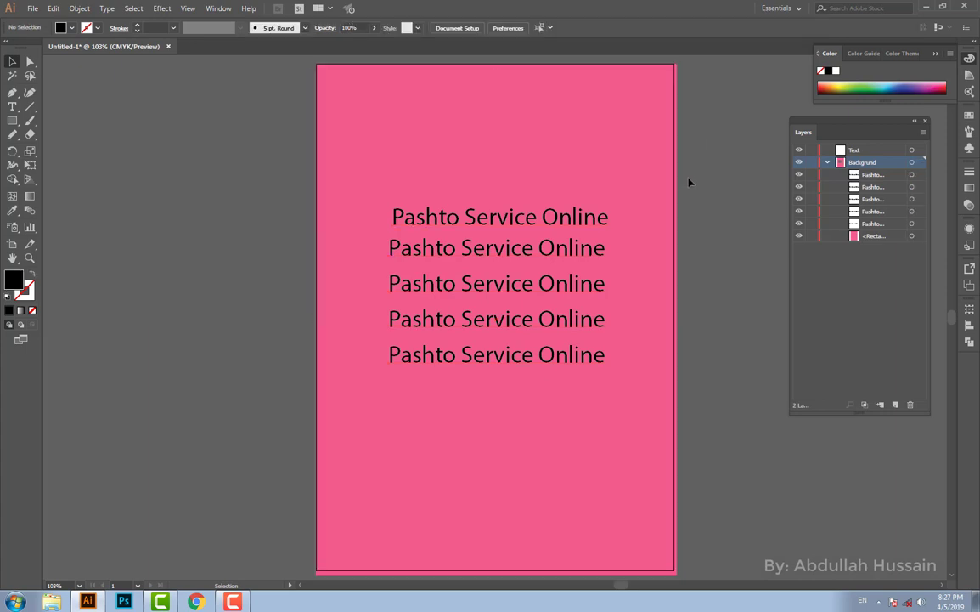
Lock the pink rectangle and test the lock by moving it and area-selecting the five text lines, leaving nothing selected
click(577, 150)
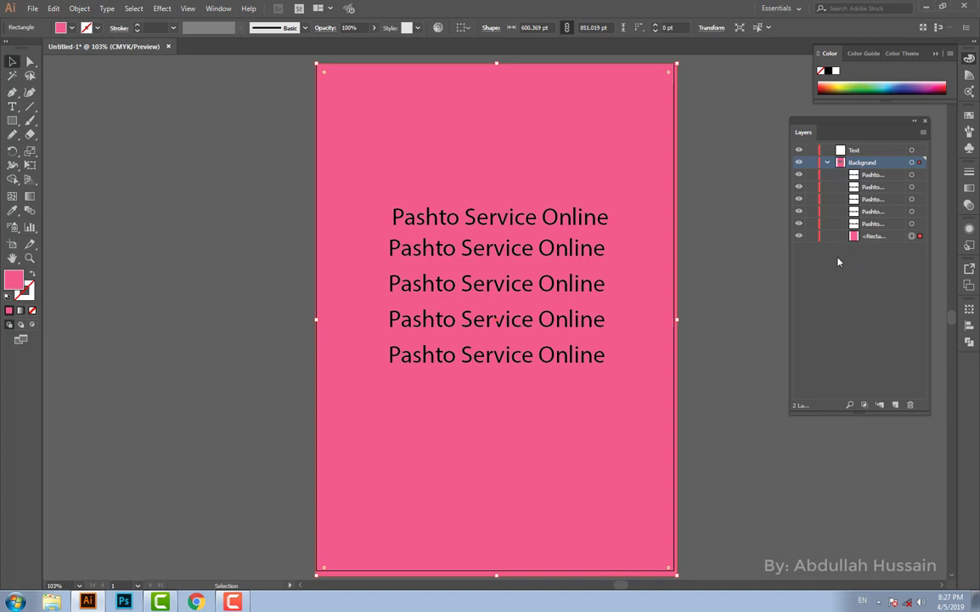
click(812, 236)
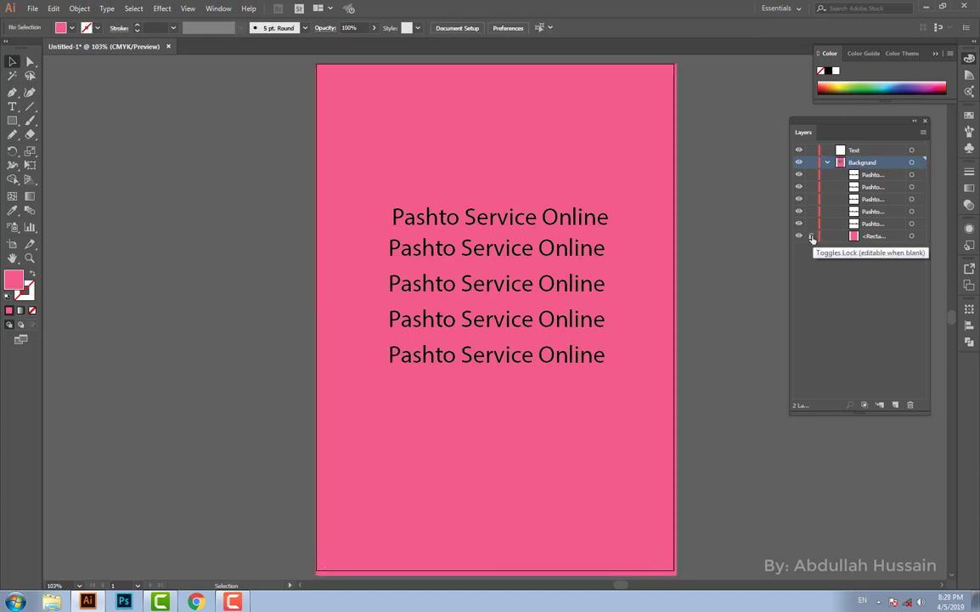
click(812, 236)
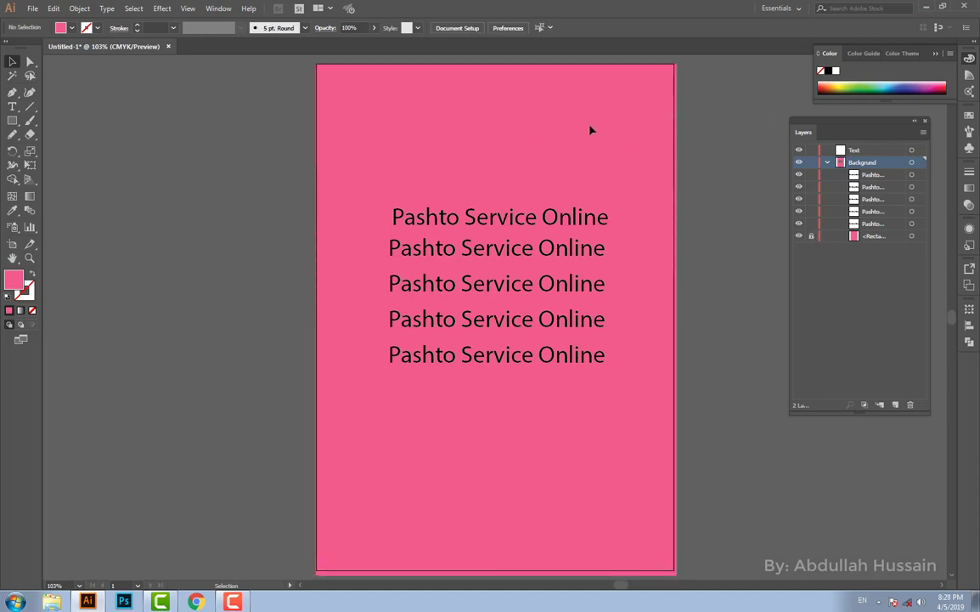
drag(592, 130, 713, 226)
drag(619, 138, 733, 208)
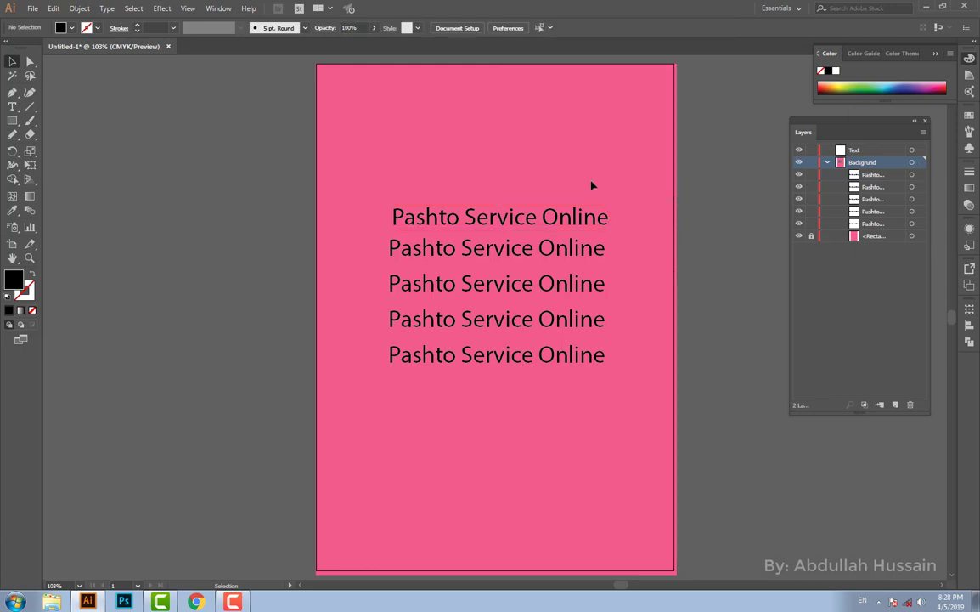
drag(605, 153, 431, 401)
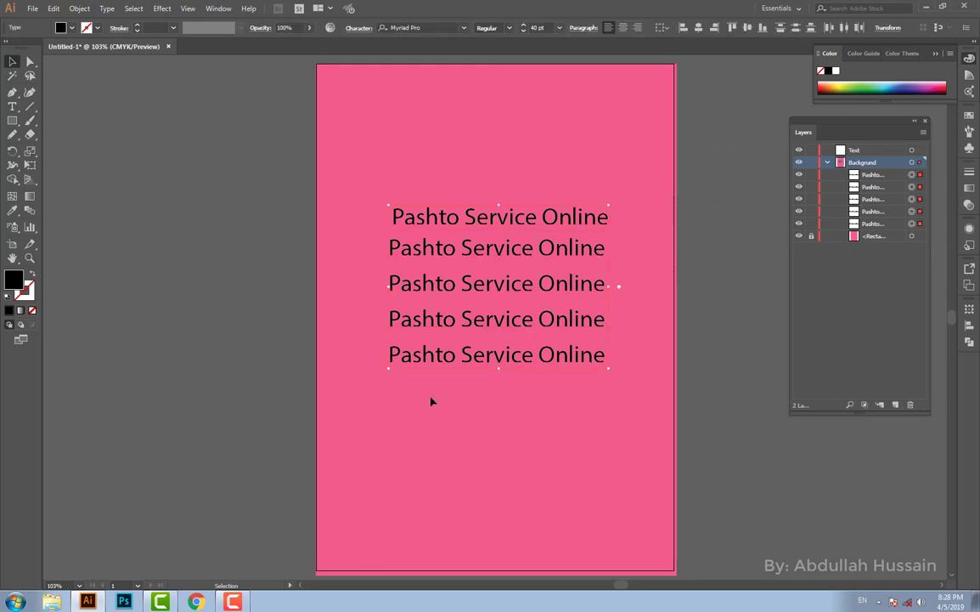
click(599, 164)
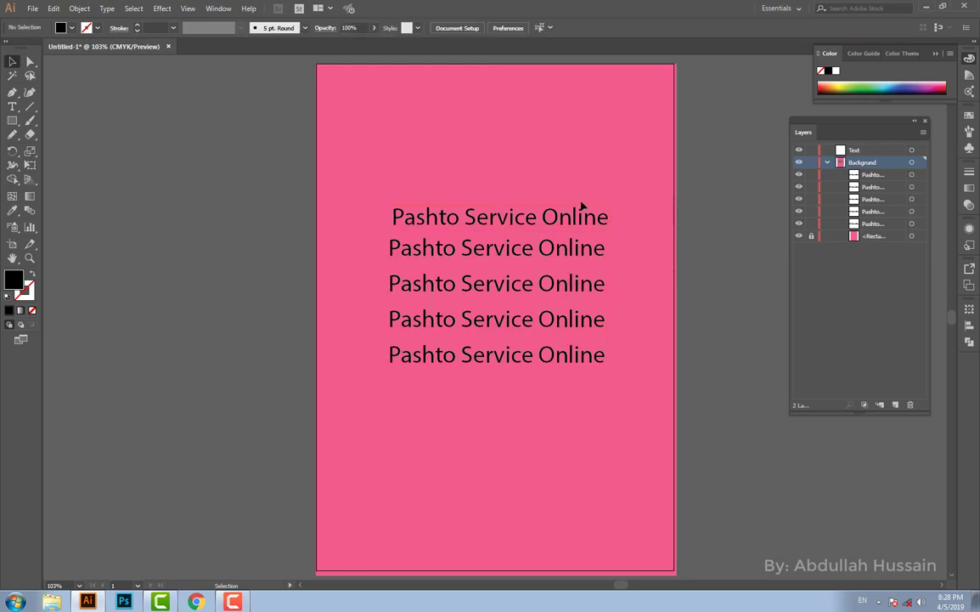
Lock all objects in the background layer and unlock them one by one, and repeat the locking and unlocking in single sweeps
click(812, 237)
drag(813, 222, 814, 164)
click(812, 174)
click(812, 186)
click(811, 199)
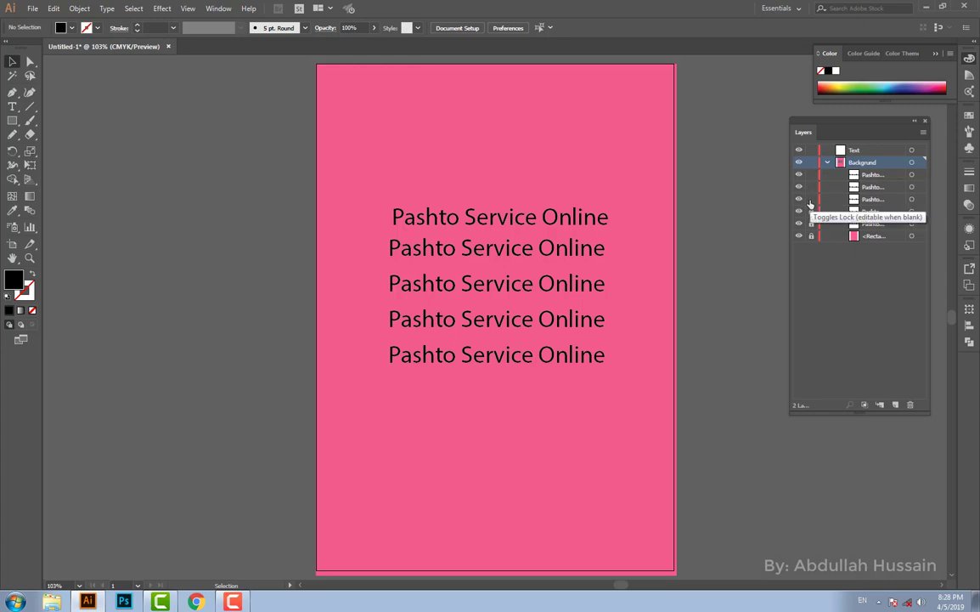
click(812, 212)
click(811, 224)
click(810, 236)
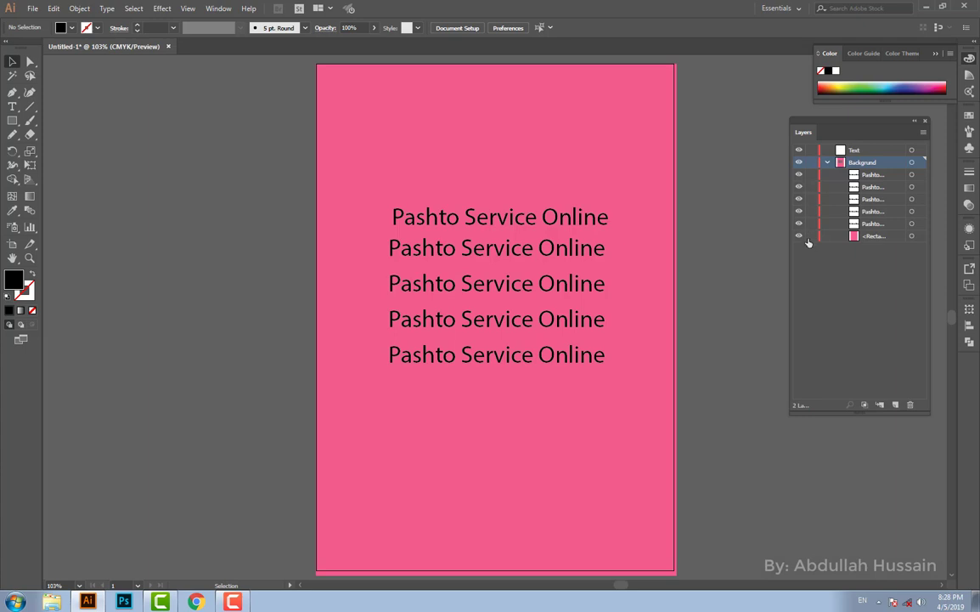
drag(809, 237, 812, 183)
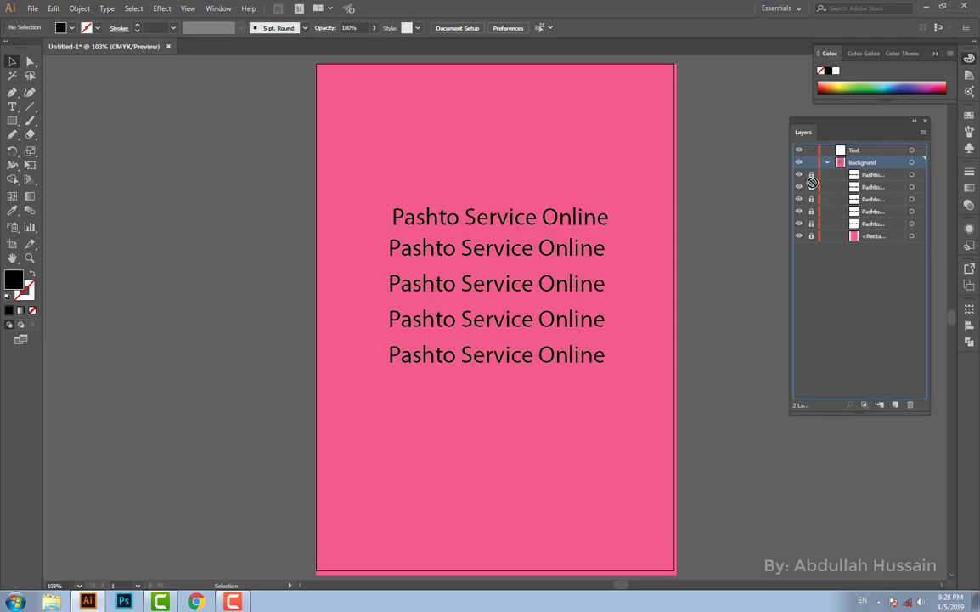
drag(811, 177, 811, 236)
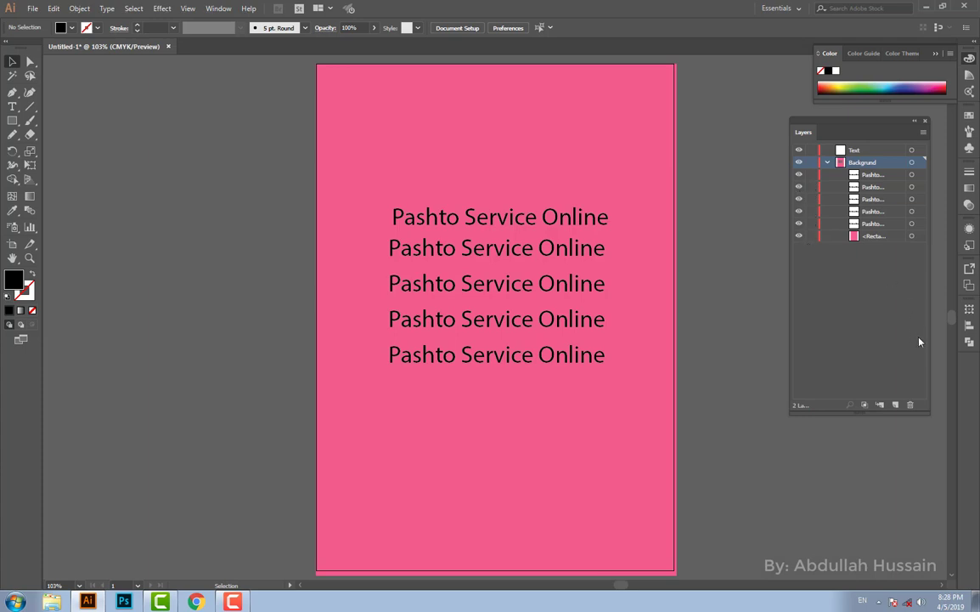
Delete the third and fourth text lines from the column by targeting them in the background layer
click(911, 199)
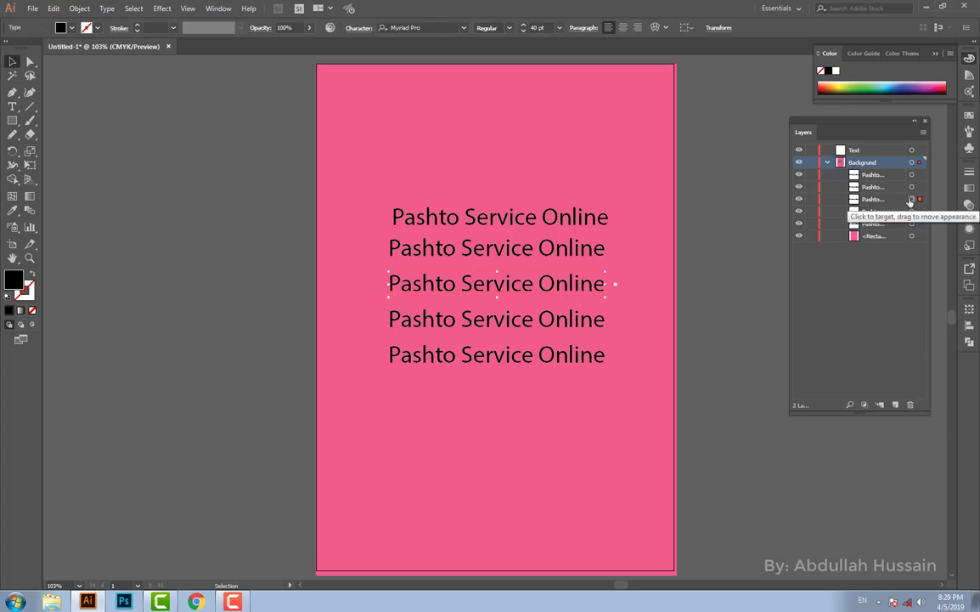
key(Delete)
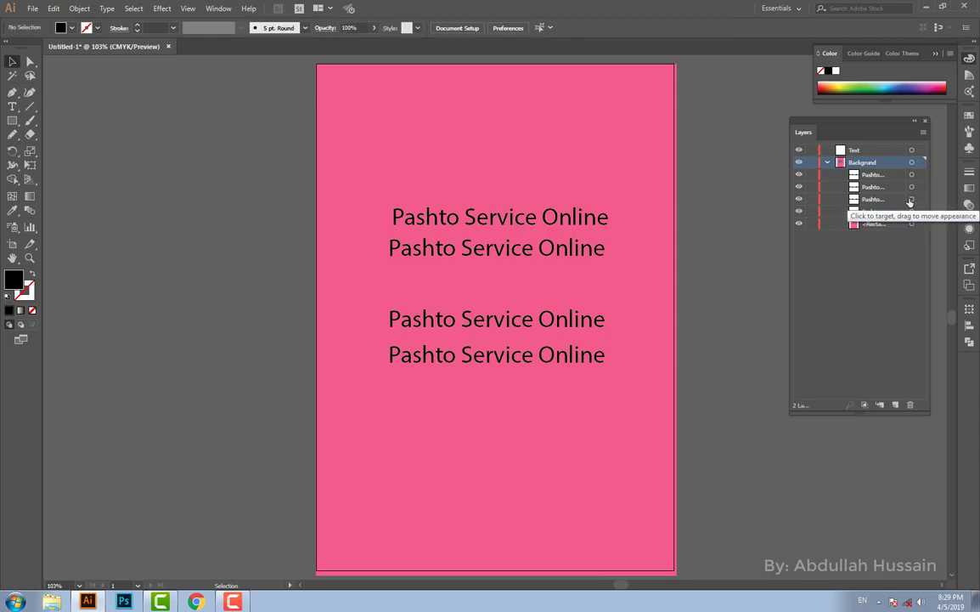
click(912, 187)
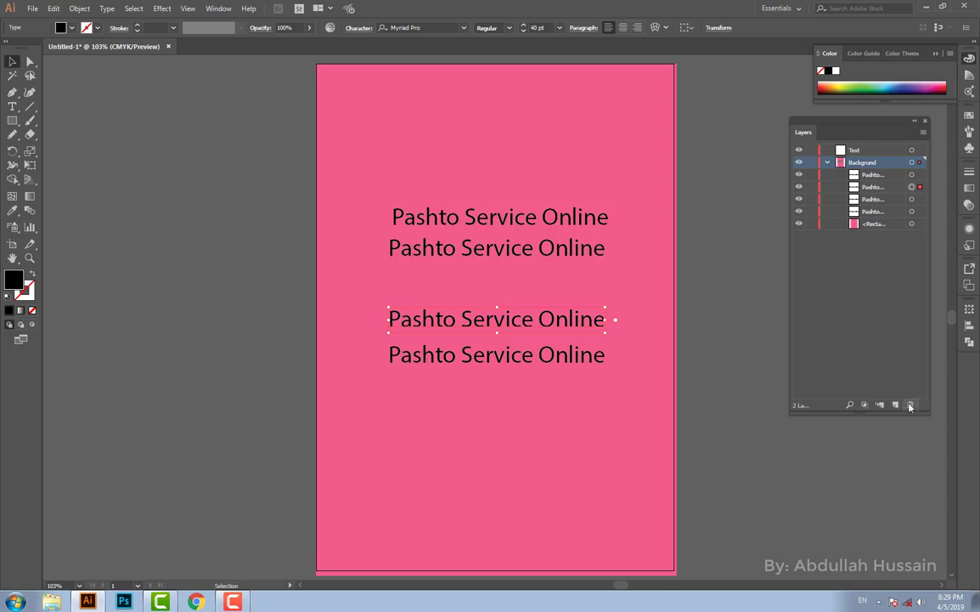
drag(888, 187, 912, 403)
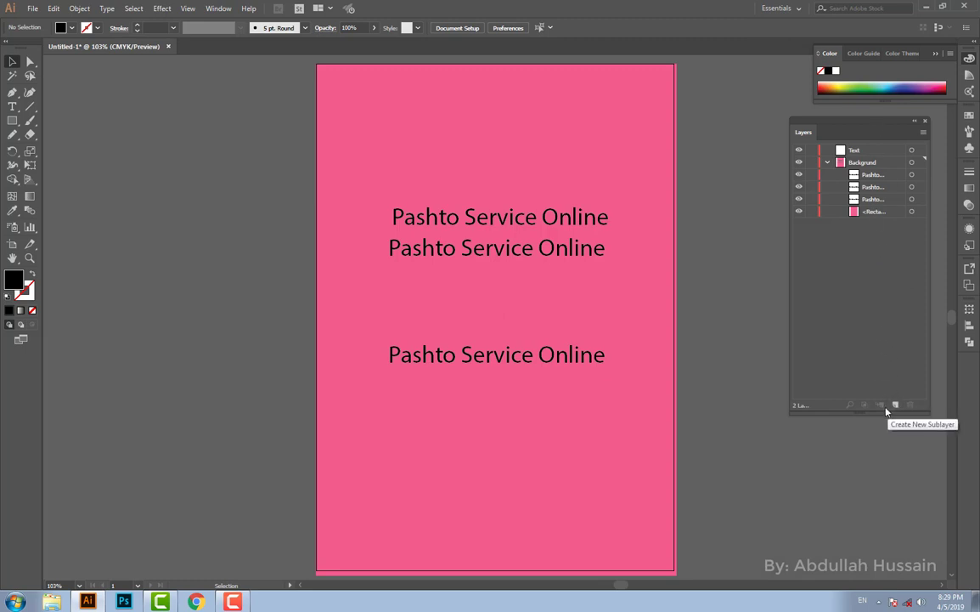
Create a new sublayer inside the Text layer
click(852, 151)
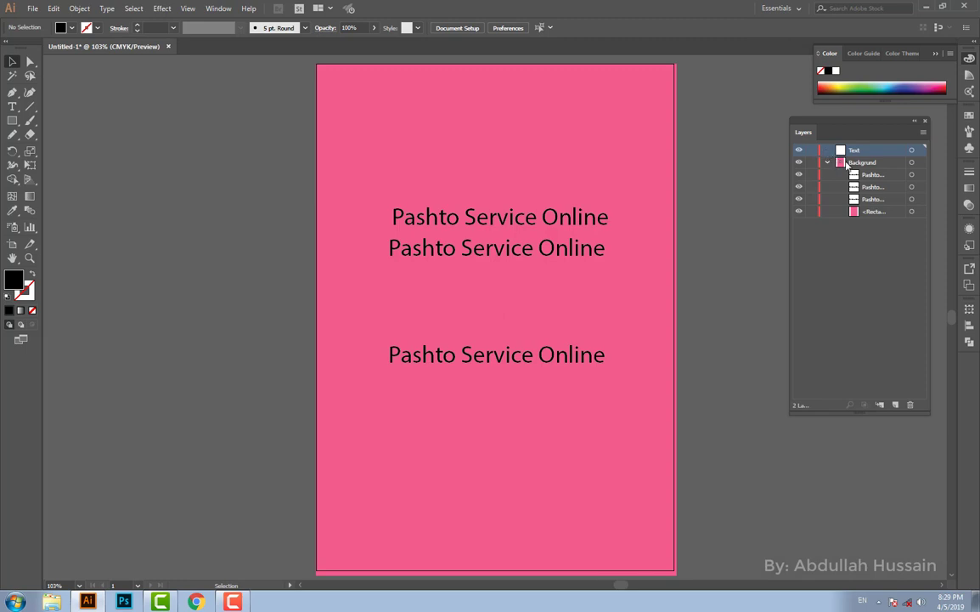
click(879, 405)
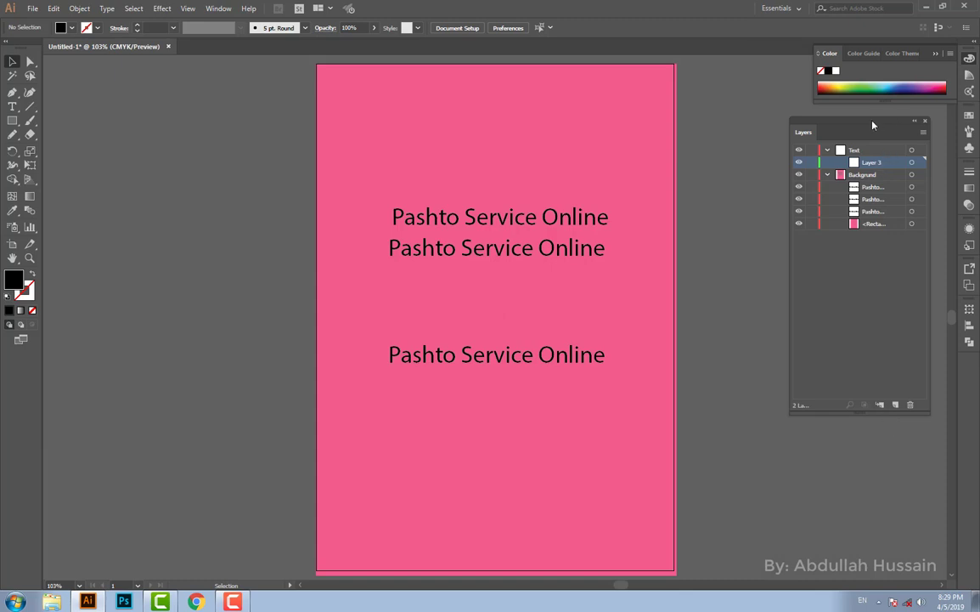
Move the Layers panel lower and float the Appearance panel above it
drag(872, 126, 876, 275)
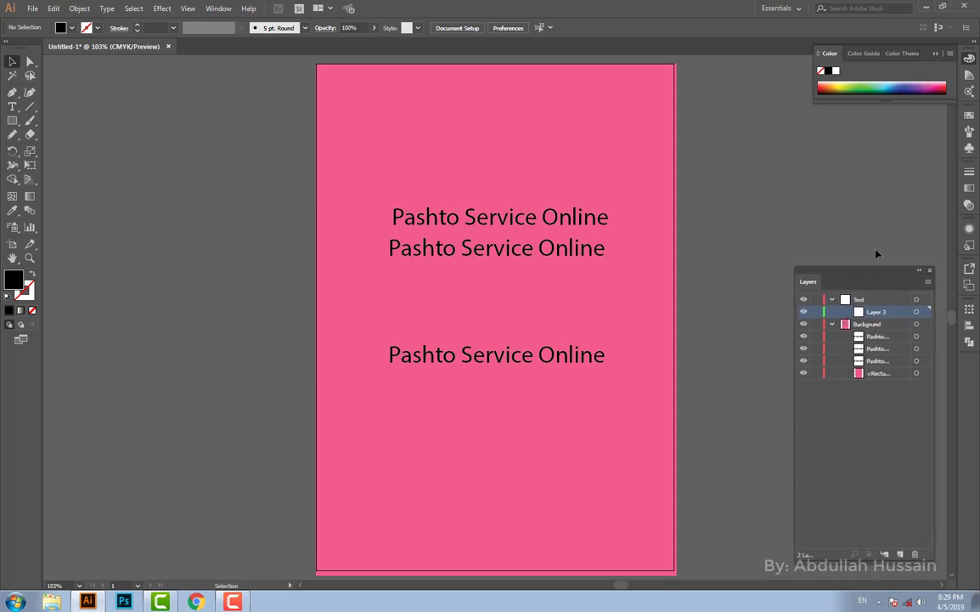
click(970, 228)
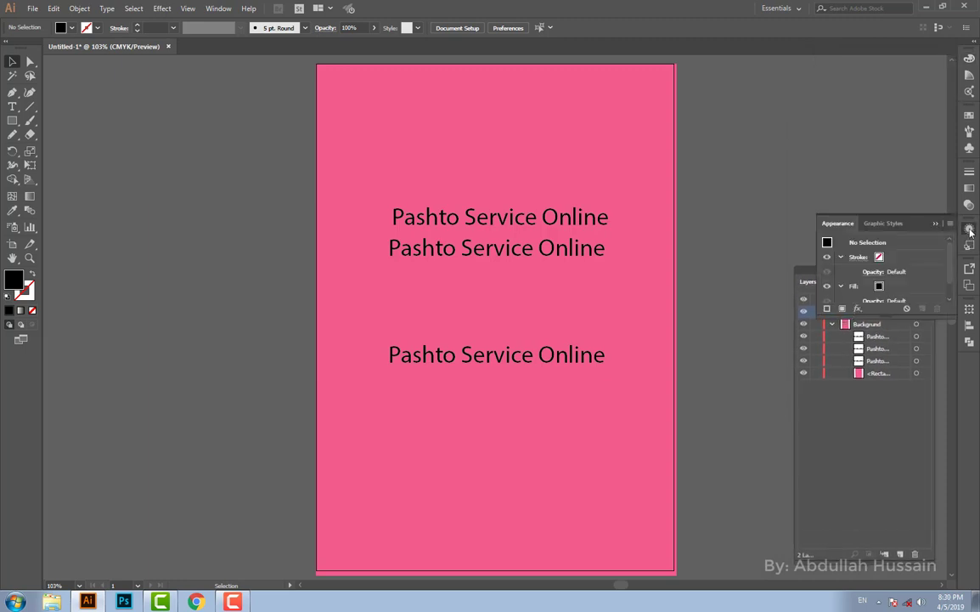
drag(839, 224, 804, 109)
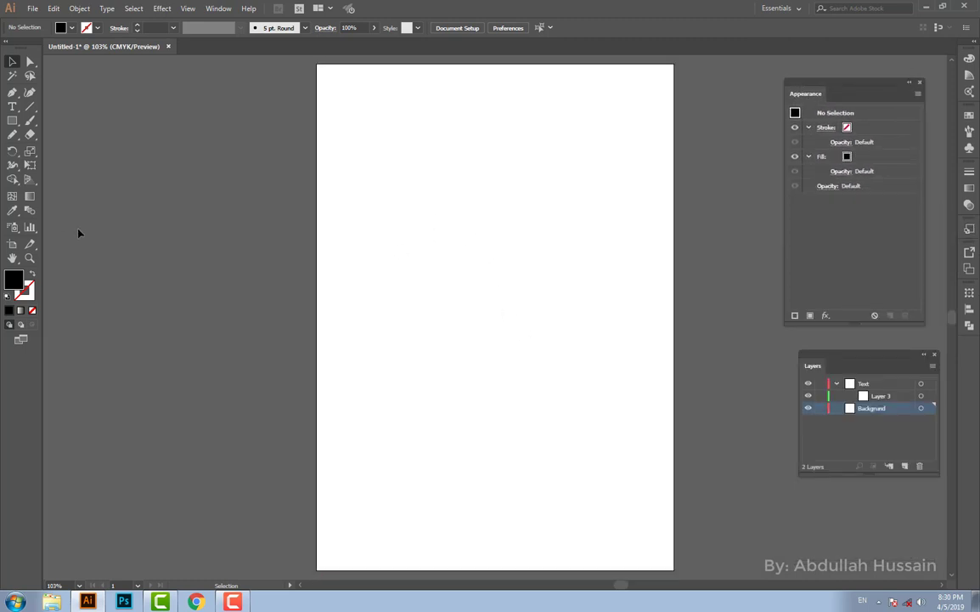
Draw a black square about 253 pt wide in the upper part of the blank artboard and give it a black stroke
click(11, 120)
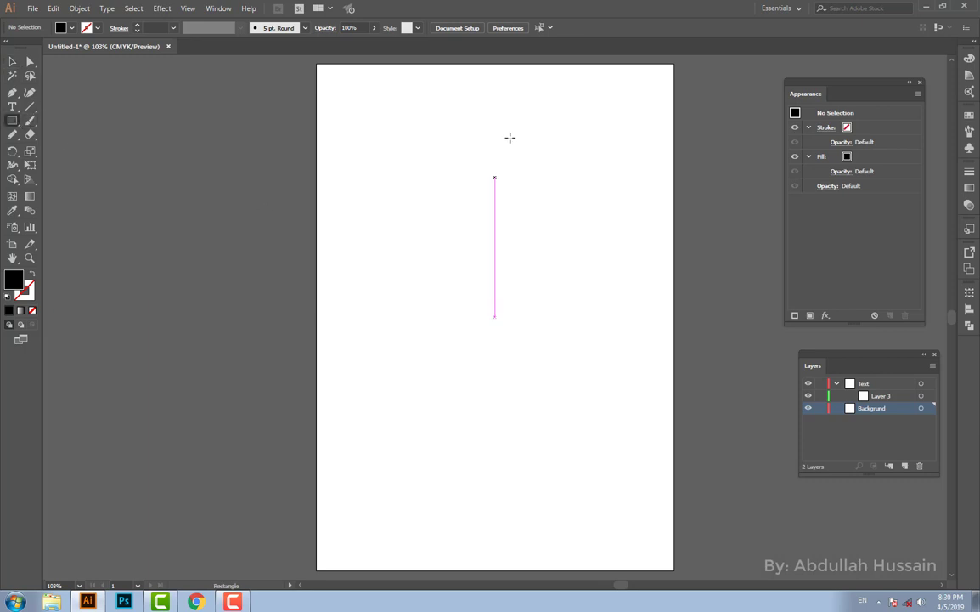
drag(416, 133, 568, 284)
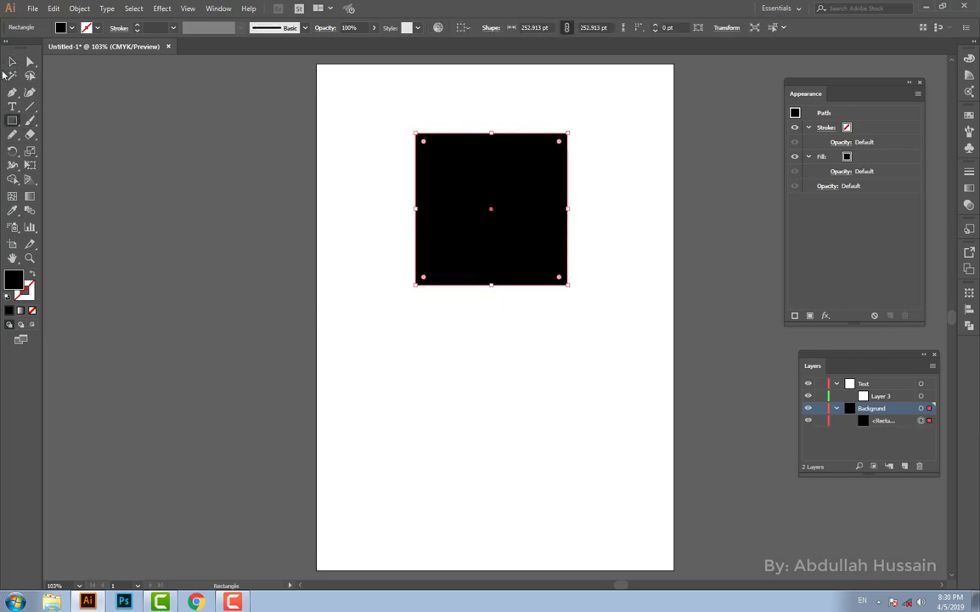
click(12, 61)
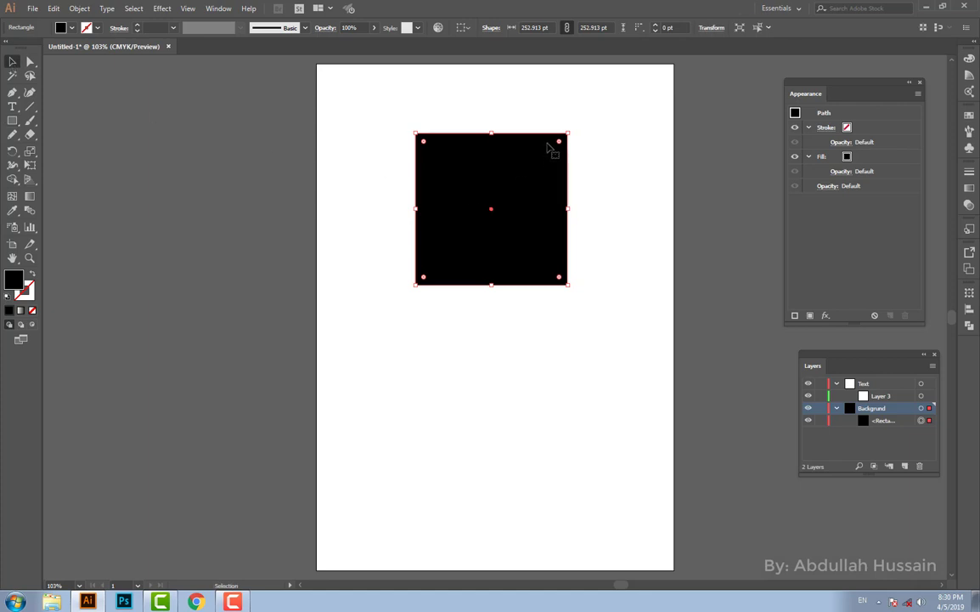
click(25, 291)
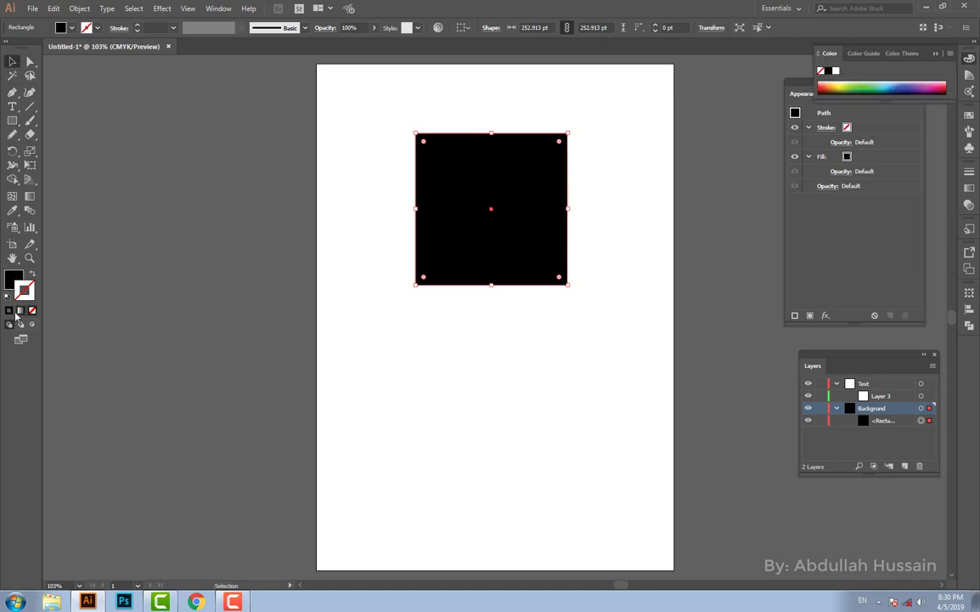
click(7, 311)
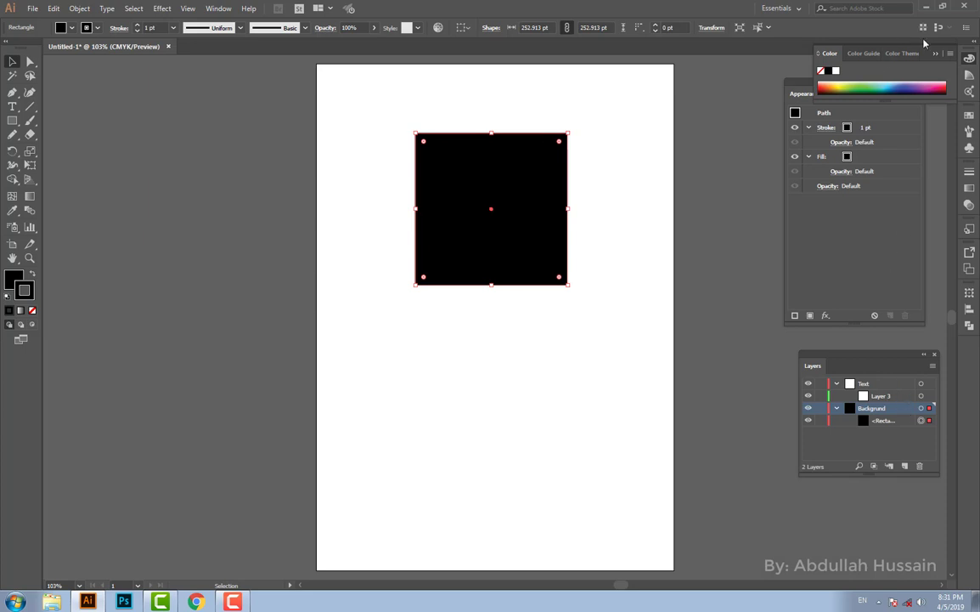
click(877, 132)
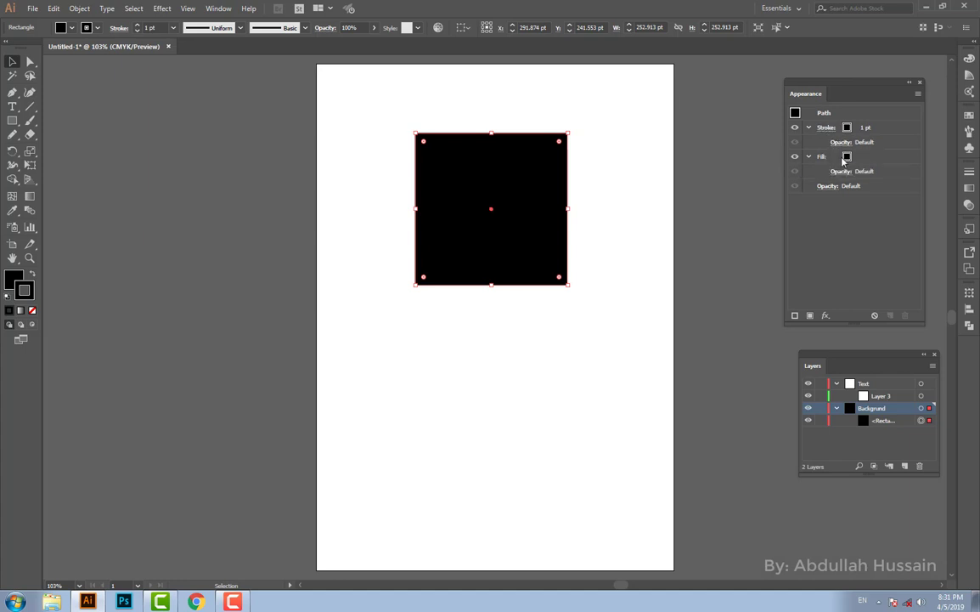
Change the square's fill colour to red FF0049
double_click(15, 279)
click(472, 235)
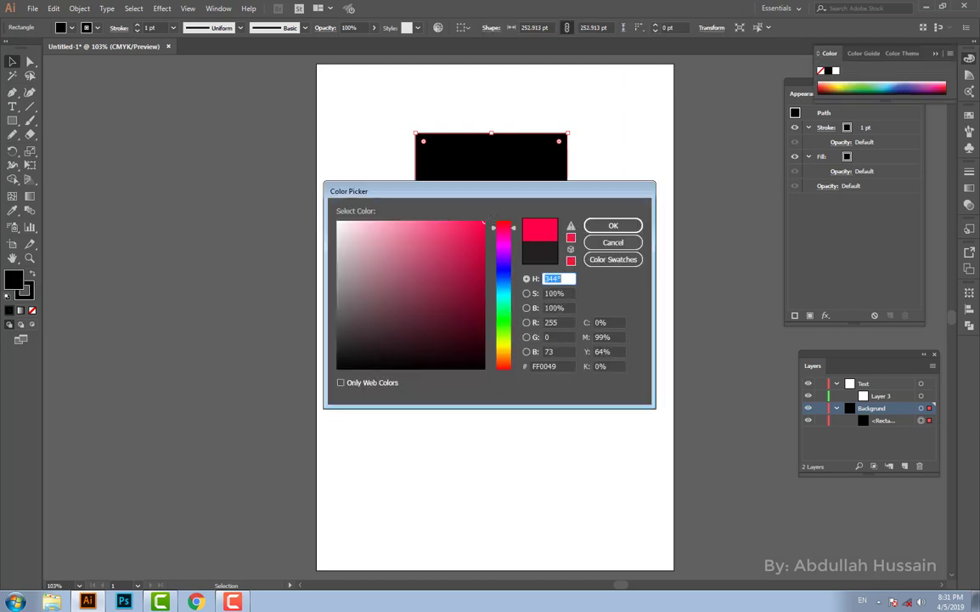
click(613, 225)
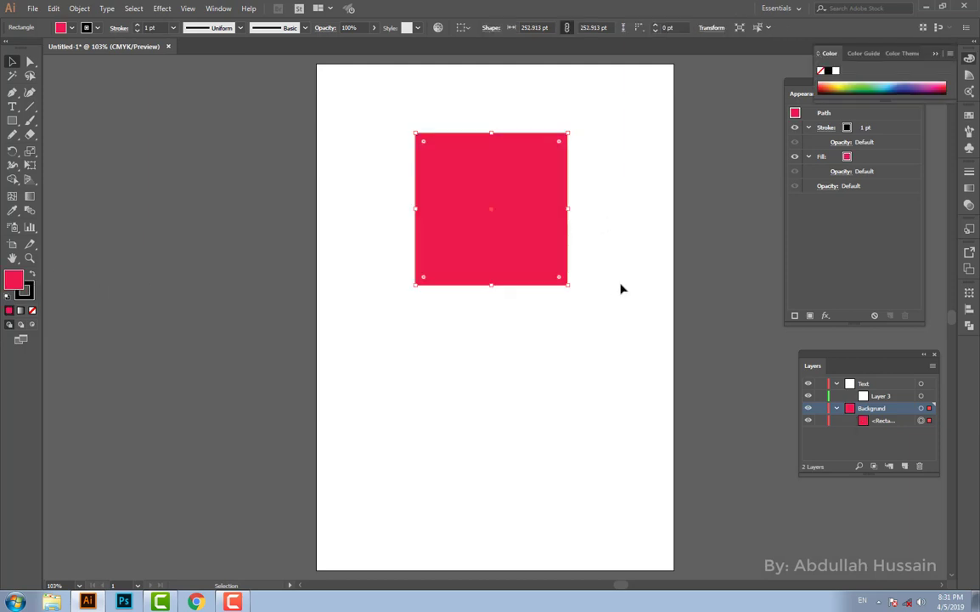
Increase the square's stroke weight to 14 pt through its Appearance attributes and deselect it
click(850, 129)
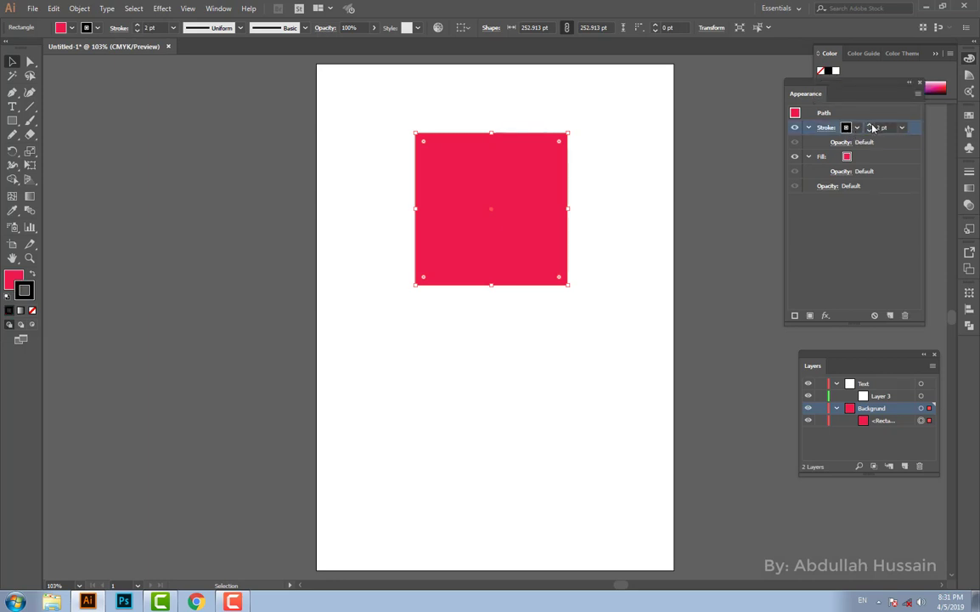
click(871, 126)
click(871, 125)
click(870, 126)
click(870, 126)
click(870, 126)
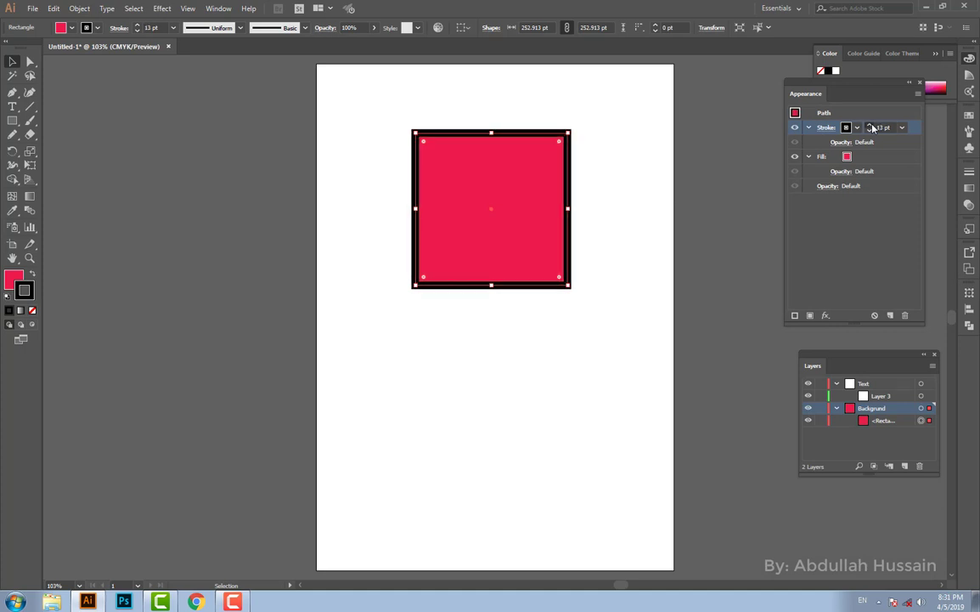
click(870, 125)
click(871, 126)
click(606, 172)
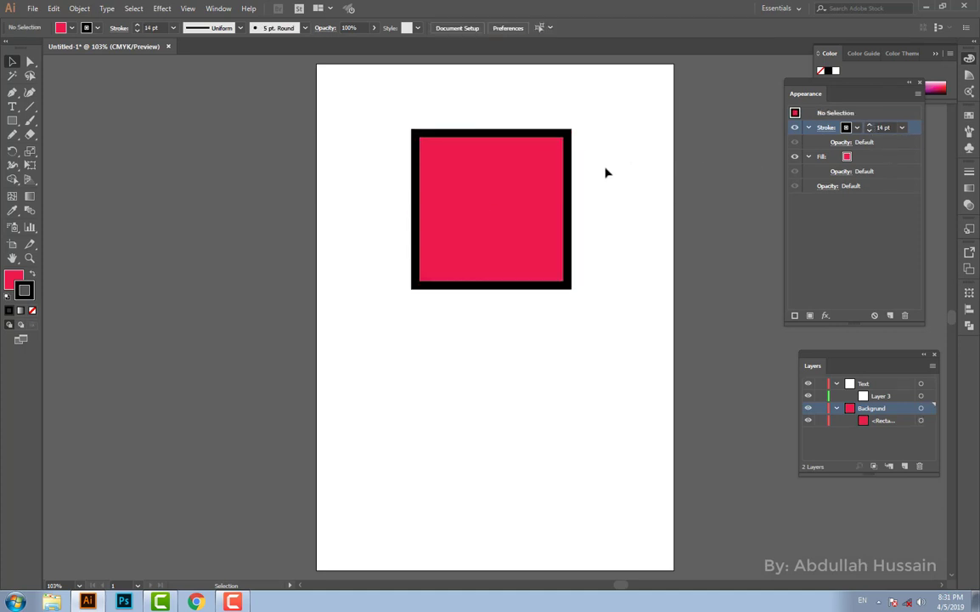
Move the square slightly lower on the artboard and add a second stroke to its appearance
click(547, 179)
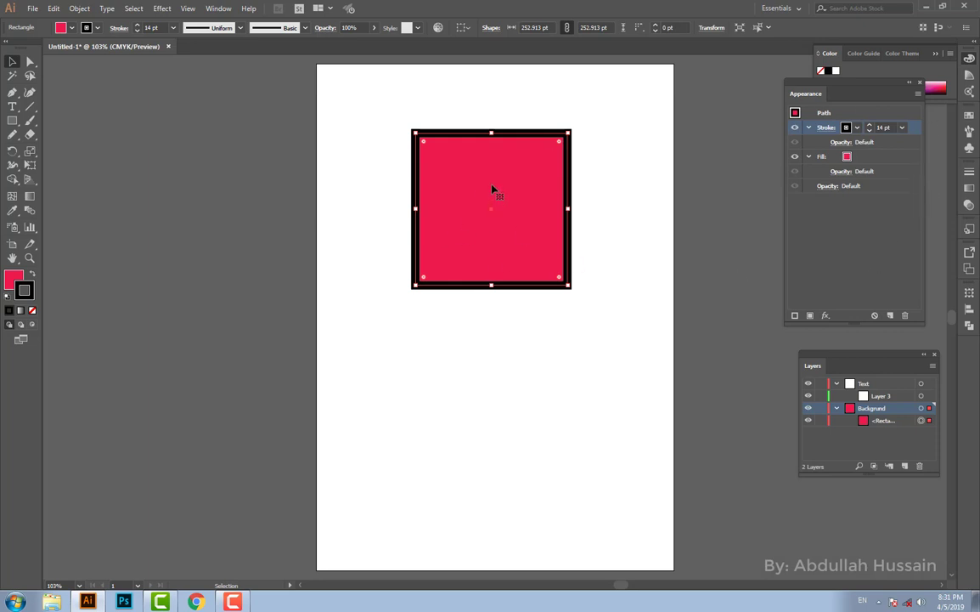
drag(492, 189, 511, 198)
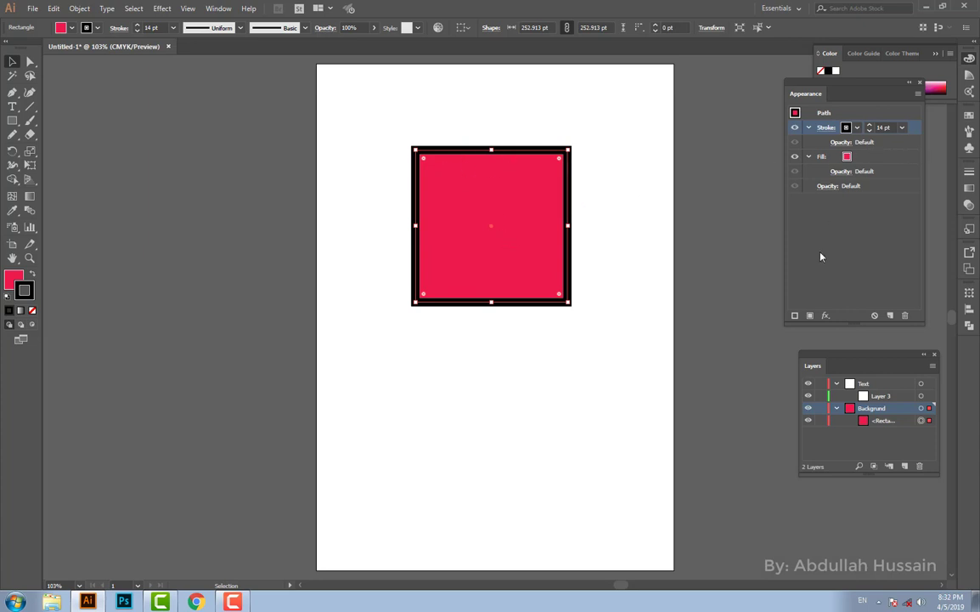
click(795, 316)
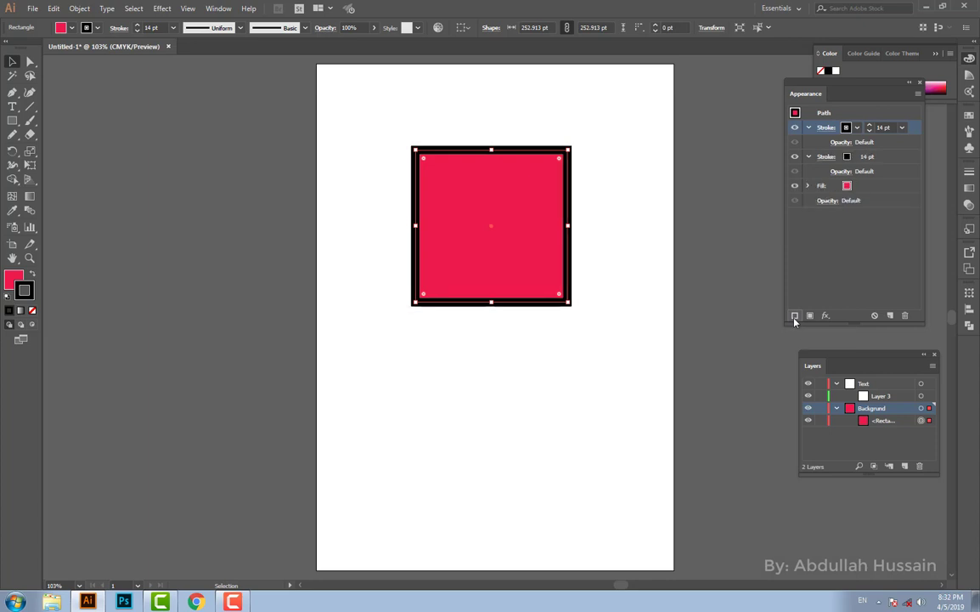
Set the square's lower stroke to 18 pt and colour it orange
click(878, 157)
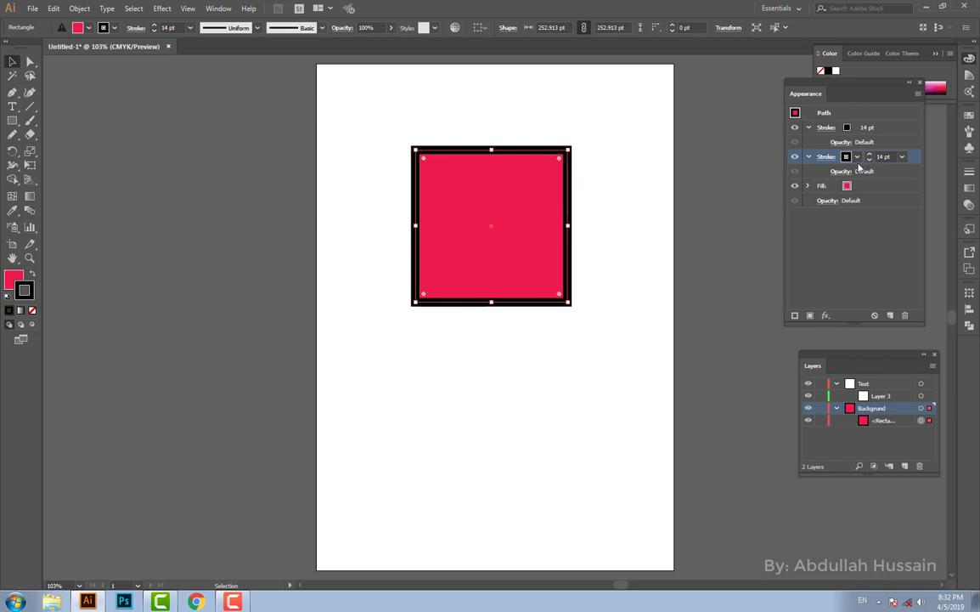
click(870, 154)
click(870, 155)
click(868, 154)
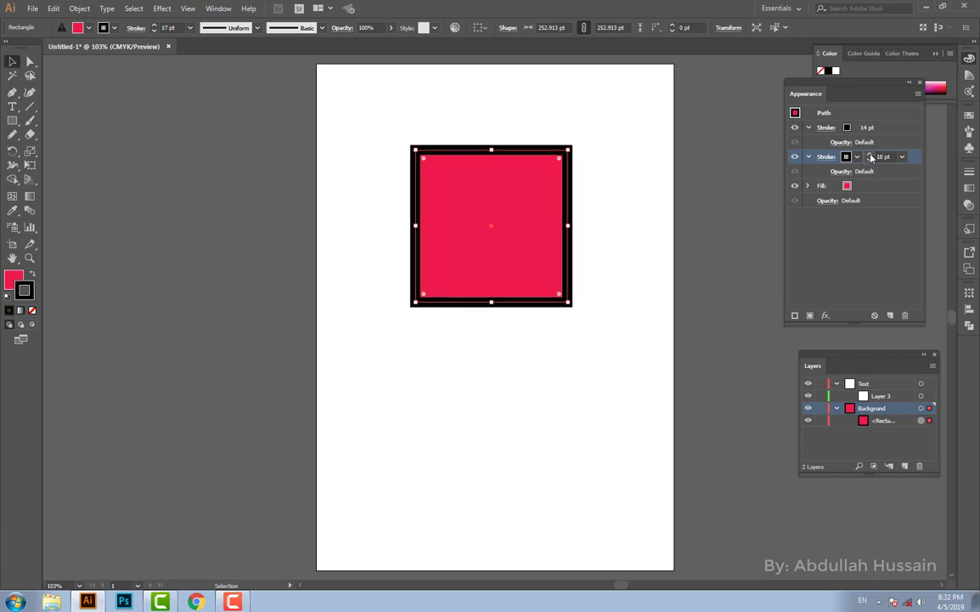
click(869, 155)
click(846, 156)
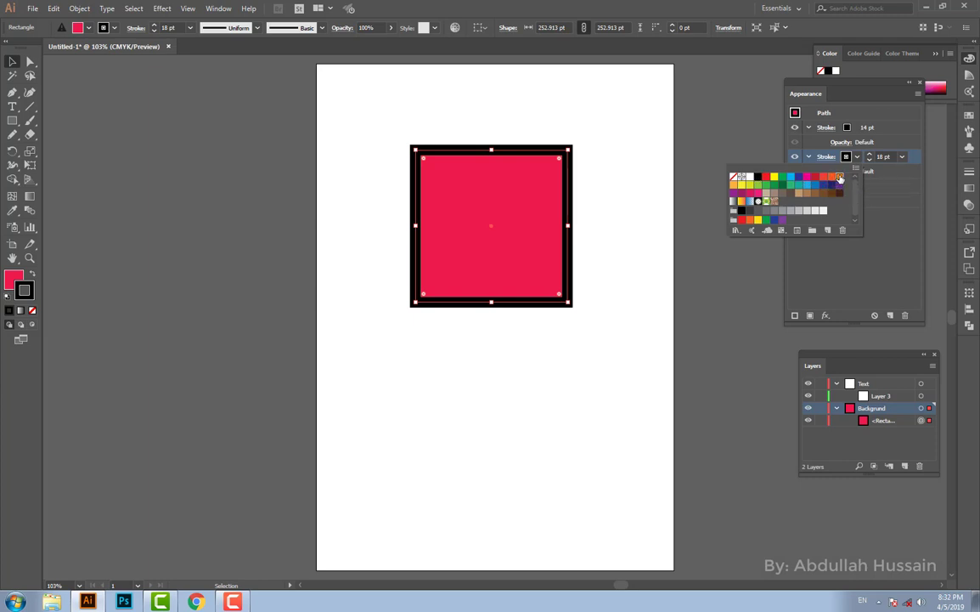
click(839, 176)
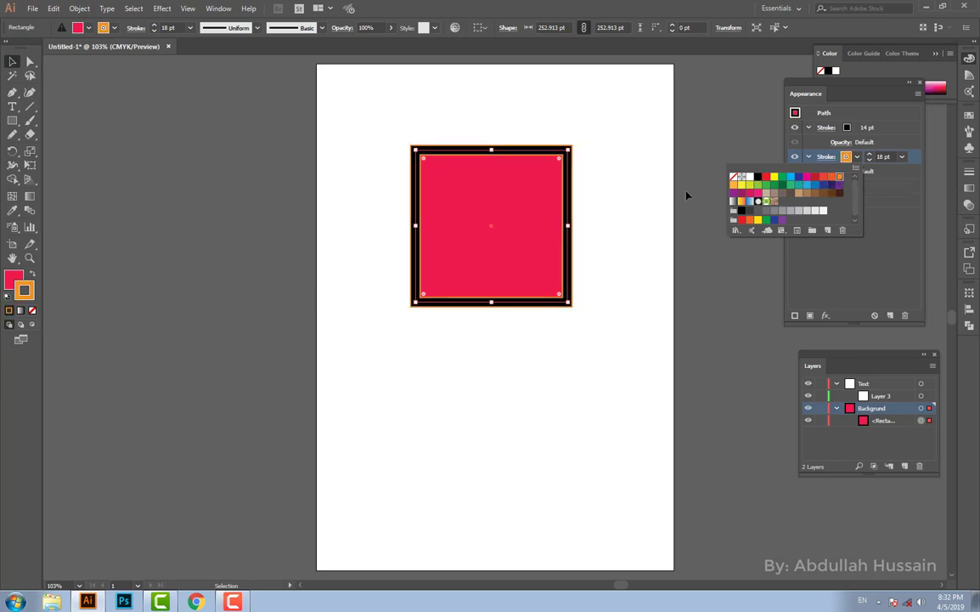
Increase the orange stroke's weight to 30 pt
click(869, 153)
click(869, 154)
click(869, 154)
click(869, 153)
click(869, 154)
click(869, 154)
click(869, 153)
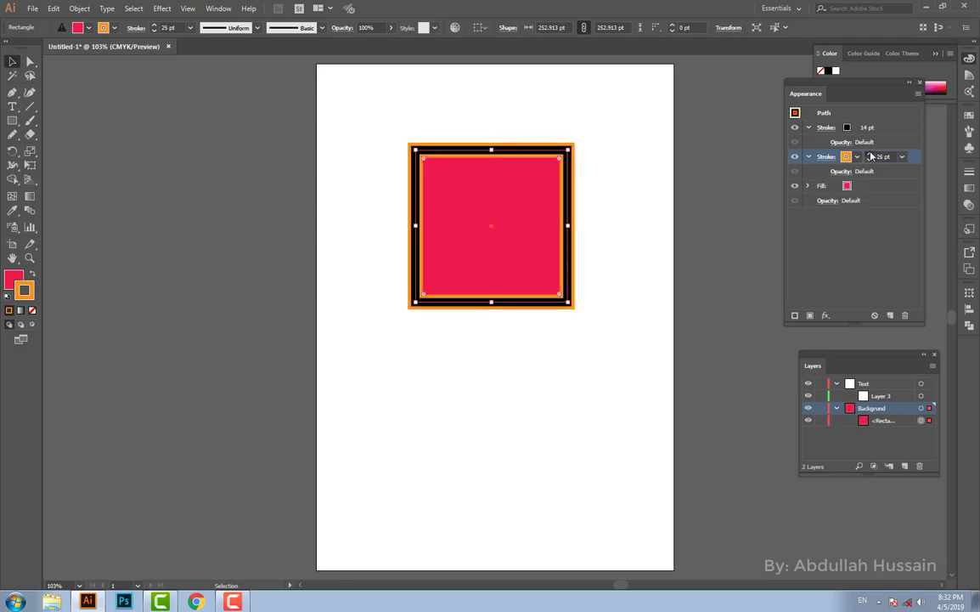
click(869, 154)
click(869, 154)
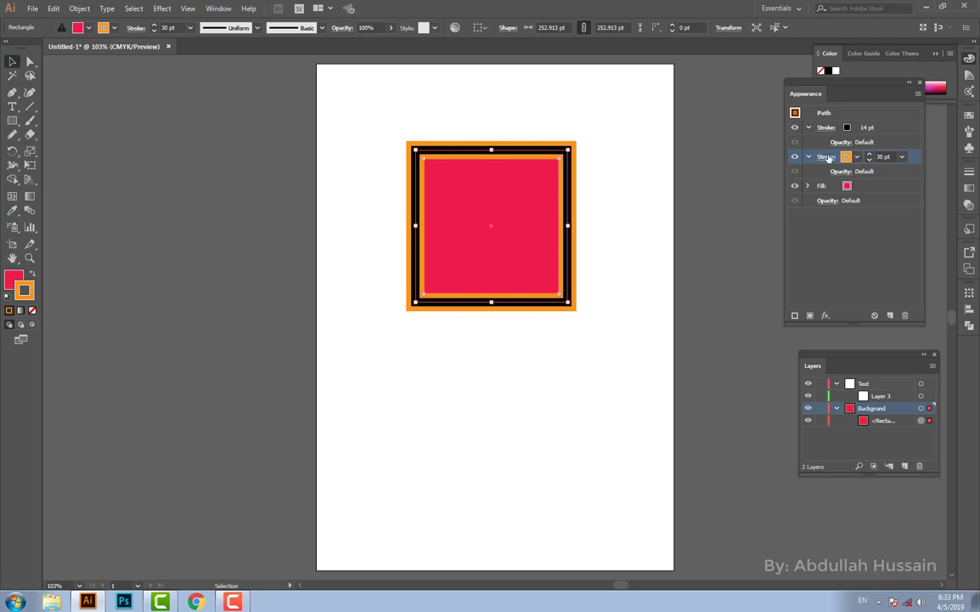
Try the inside, center and outside alignments on the orange stroke and leave it aligned to the inside
click(827, 158)
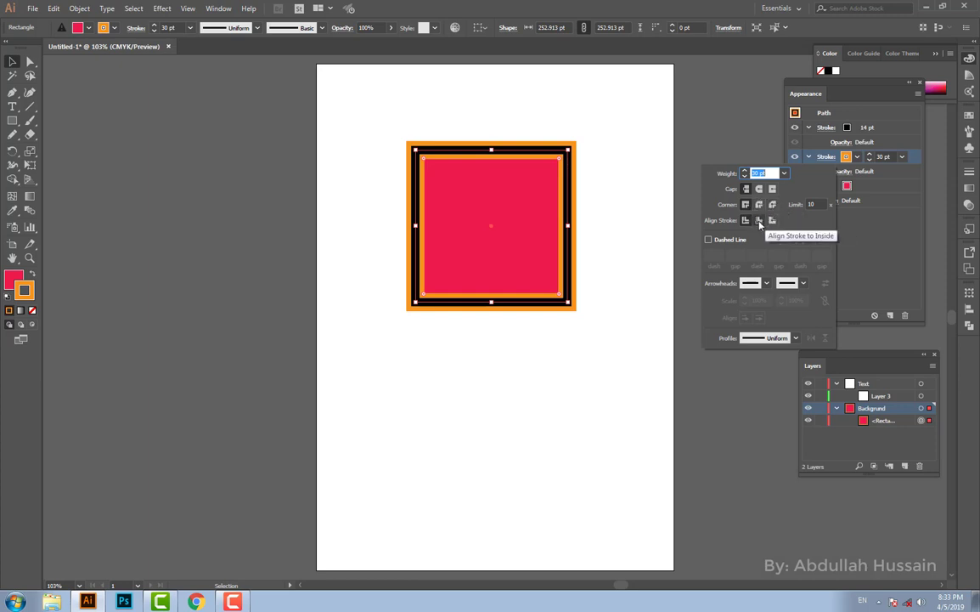
click(758, 223)
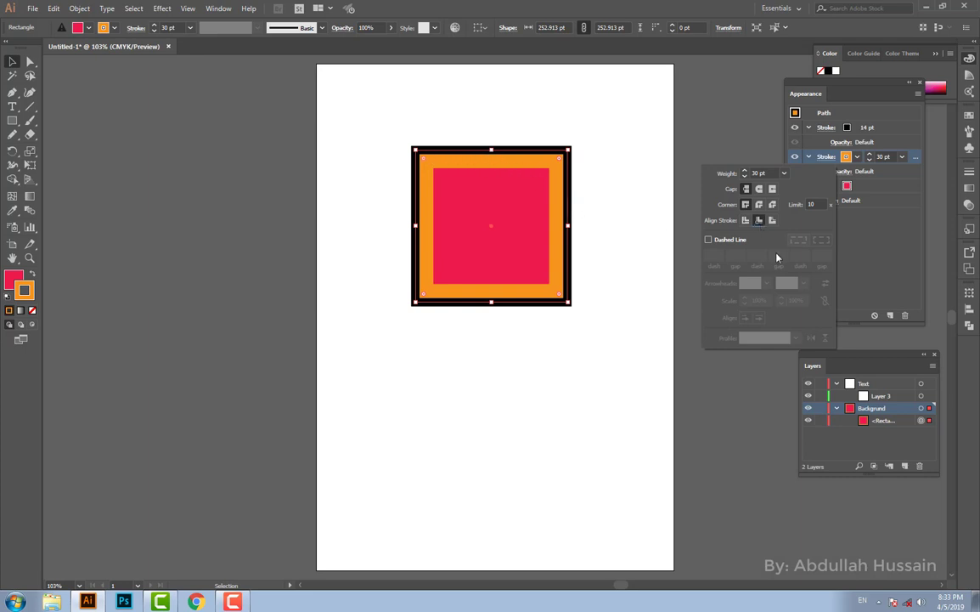
click(746, 221)
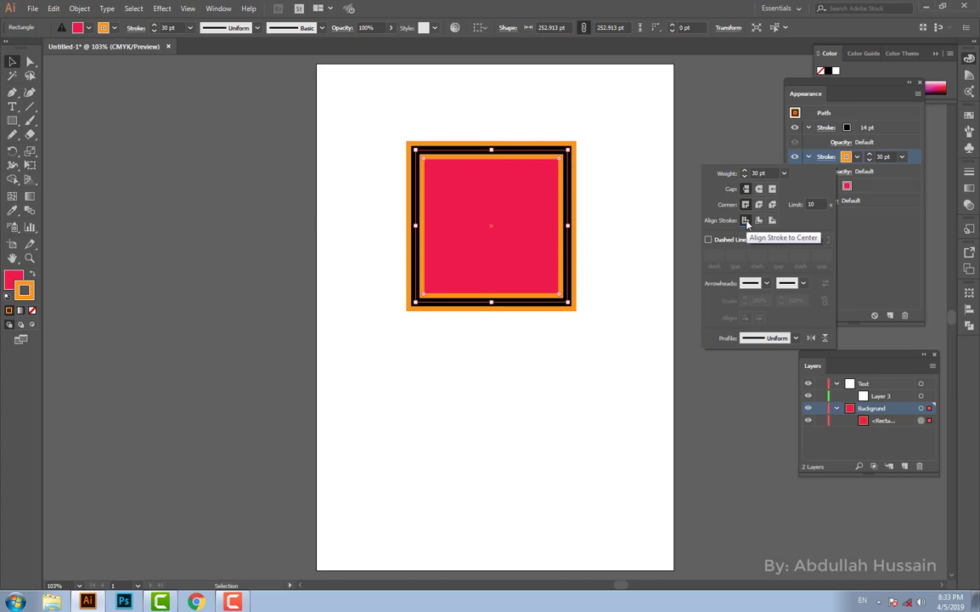
click(759, 221)
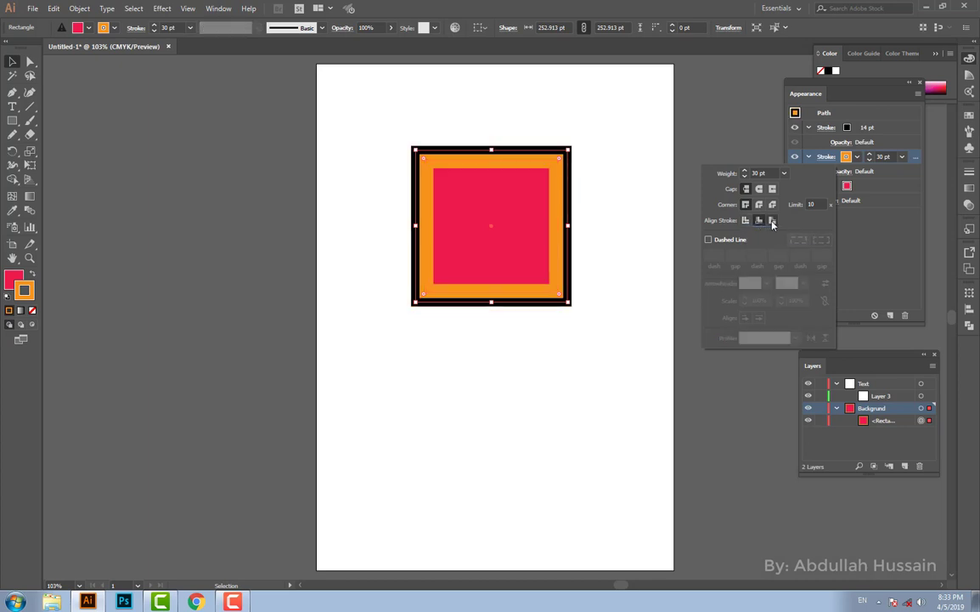
click(772, 221)
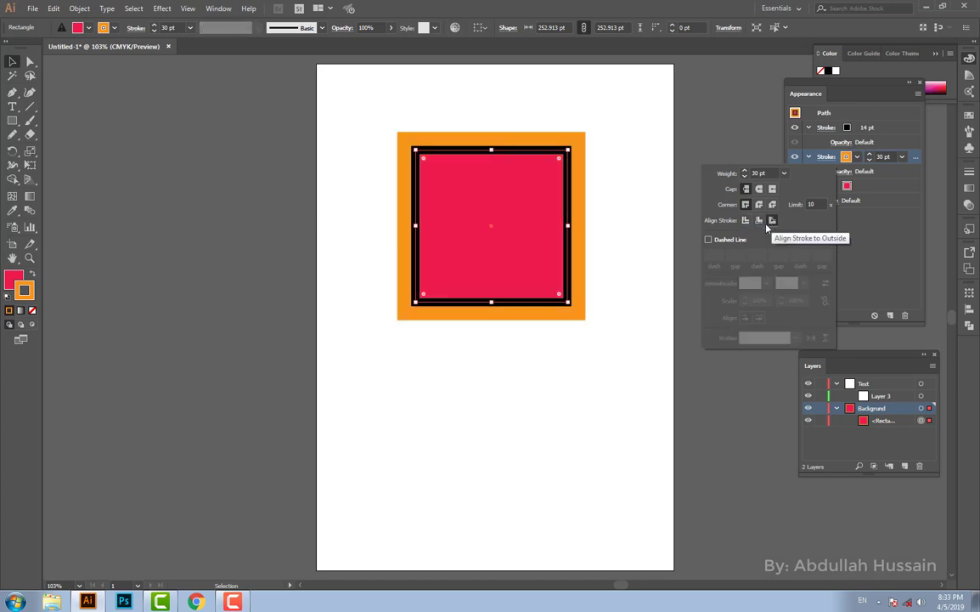
click(759, 221)
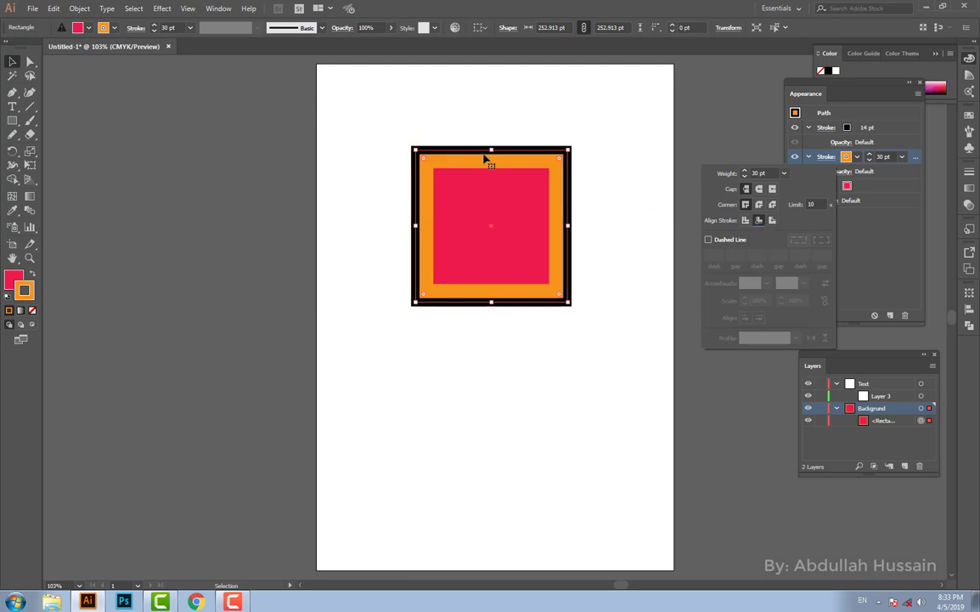
click(869, 161)
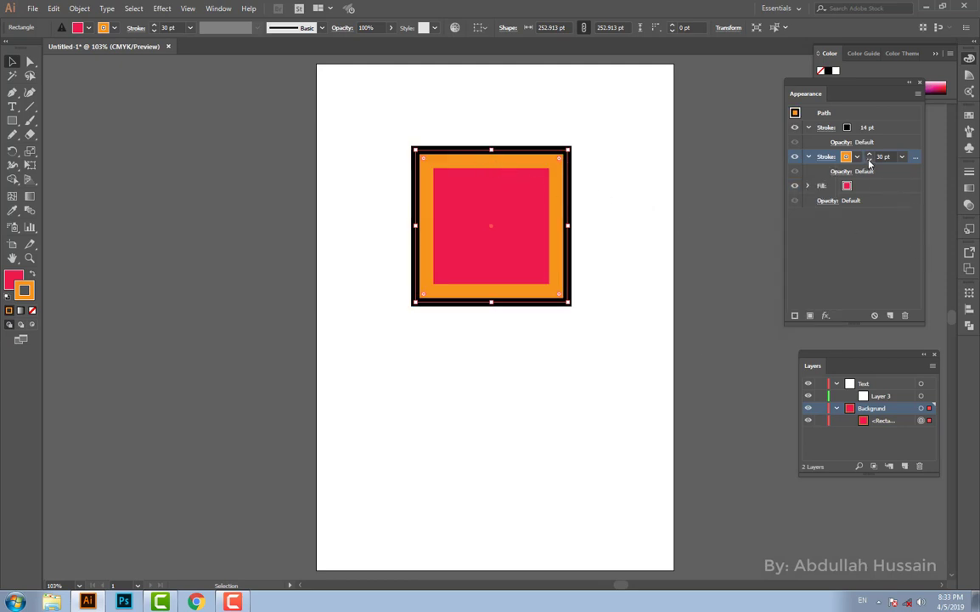
Reduce the orange inside stroke's weight to 17 pt
click(869, 160)
click(869, 161)
click(869, 161)
click(869, 161)
click(869, 161)
click(869, 161)
click(869, 161)
click(869, 161)
click(869, 161)
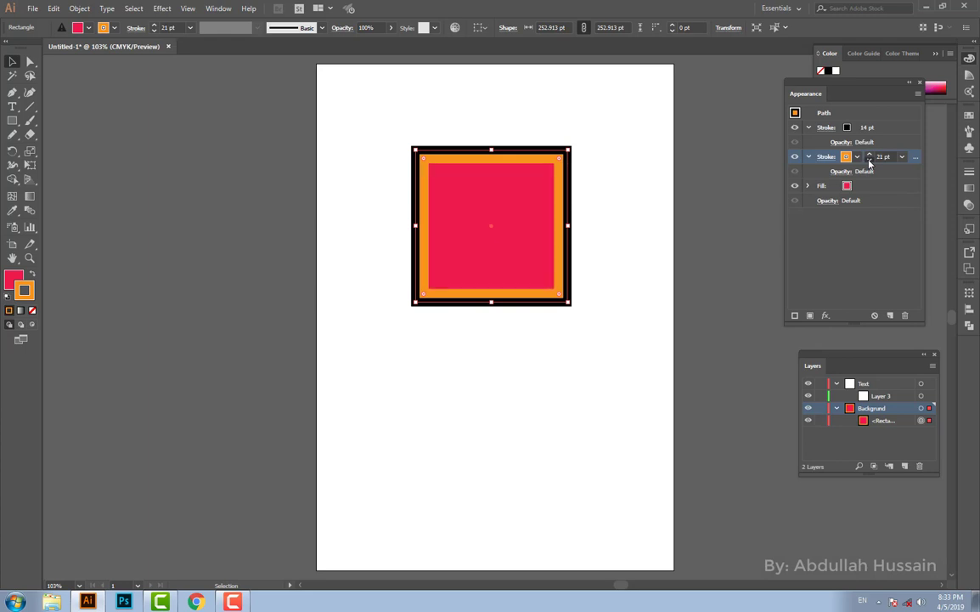
click(869, 161)
click(869, 160)
click(869, 160)
click(869, 161)
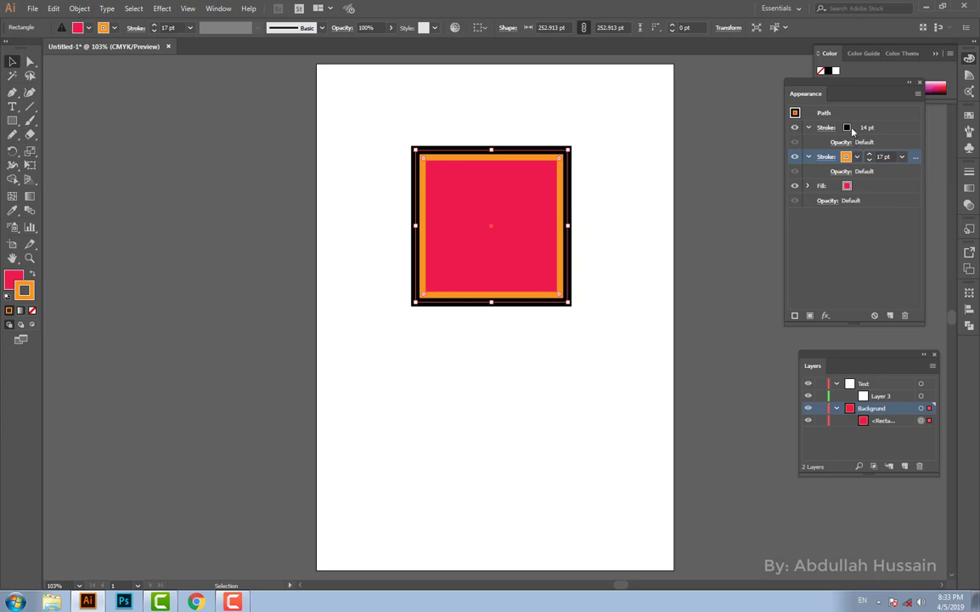
Align the square's black stroke to the outside and move the square up and slightly to the left on the artboard
click(835, 127)
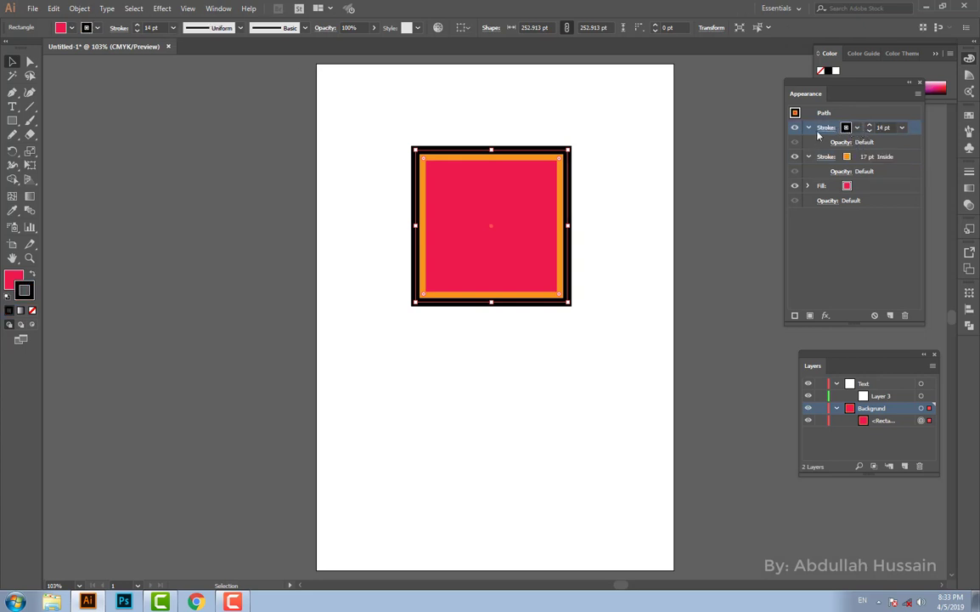
click(823, 129)
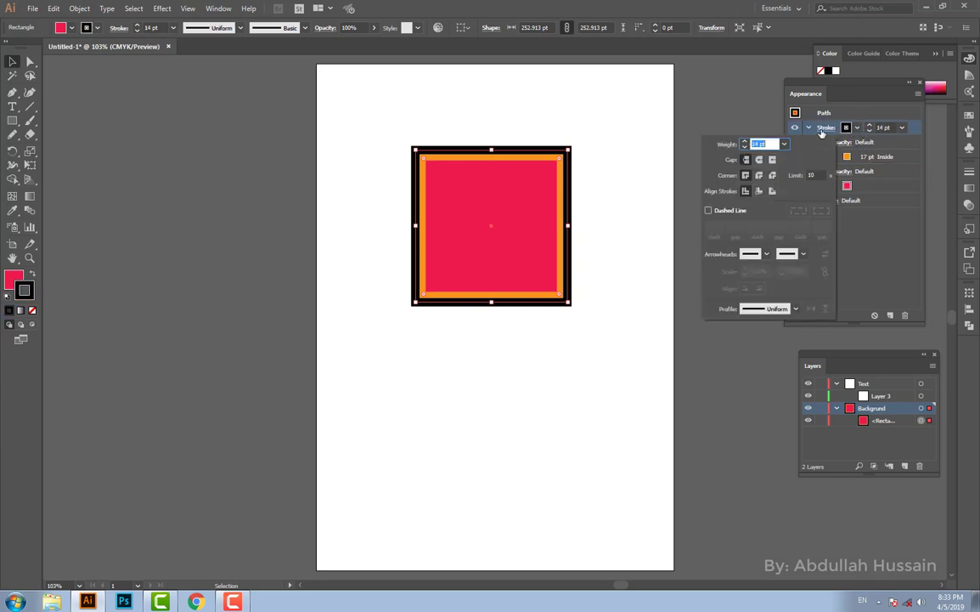
click(772, 190)
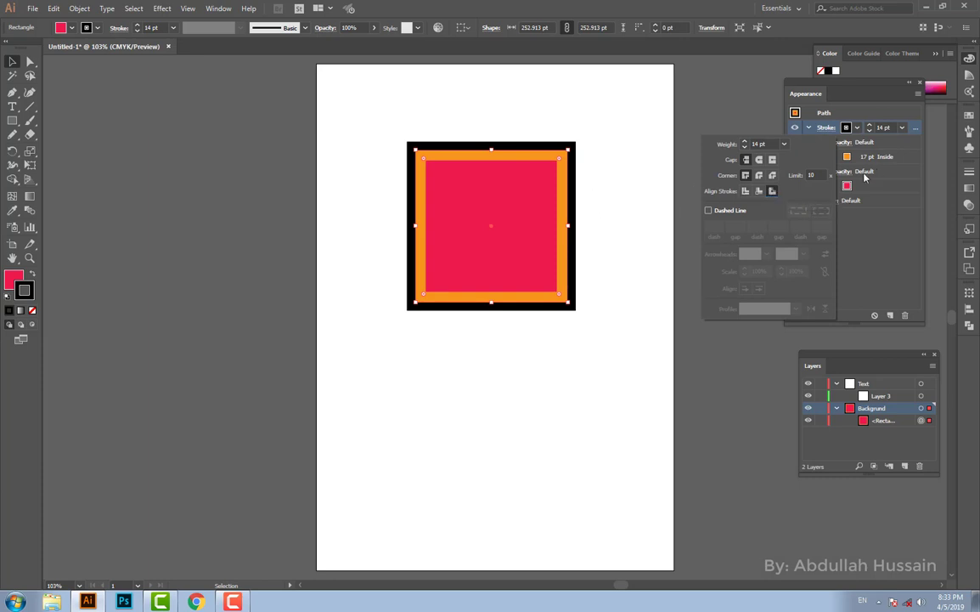
click(586, 172)
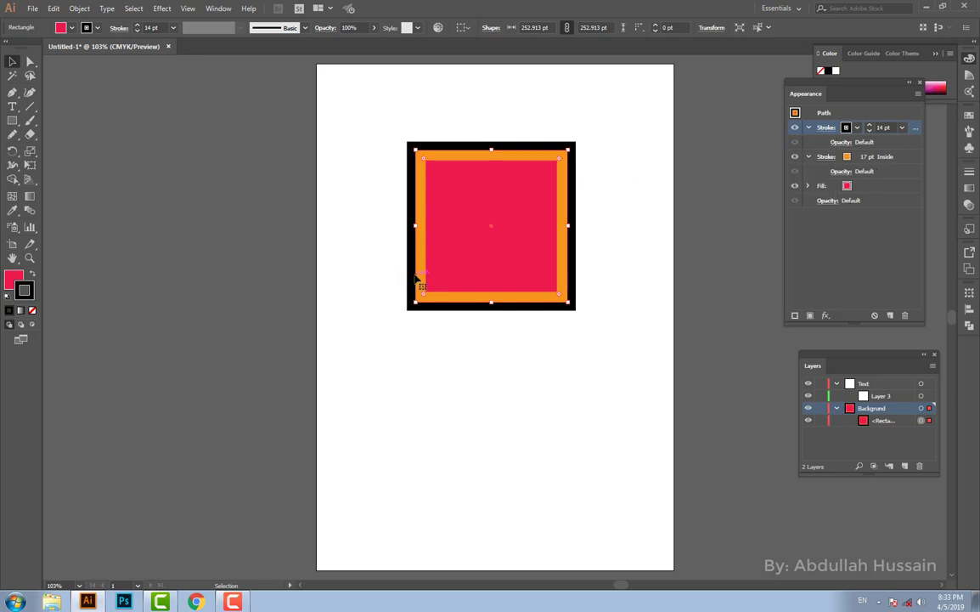
click(640, 253)
drag(527, 259, 512, 228)
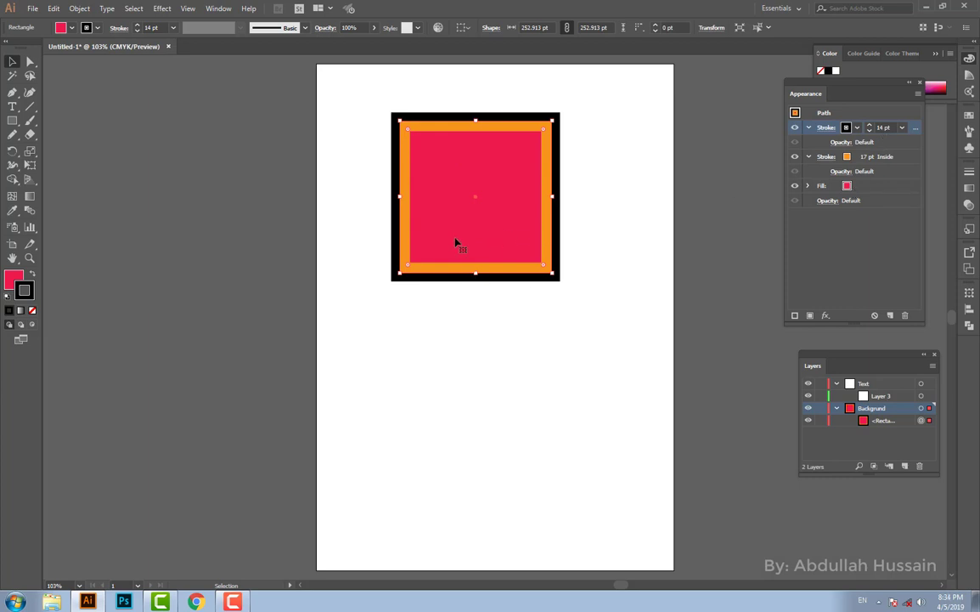
Draw a rectangle about 422 by 215 pt below the square and add a second fill to its appearance
key(m)
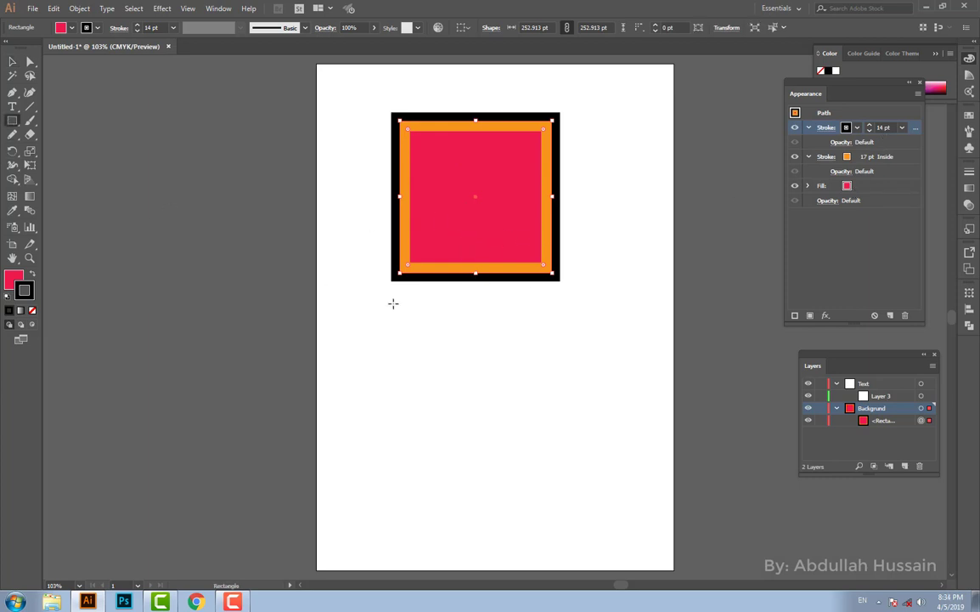
mouse_move(386, 321)
mouse_down()
mouse_move(429, 336)
mouse_move(591, 479)
mouse_move(640, 448)
mouse_up()
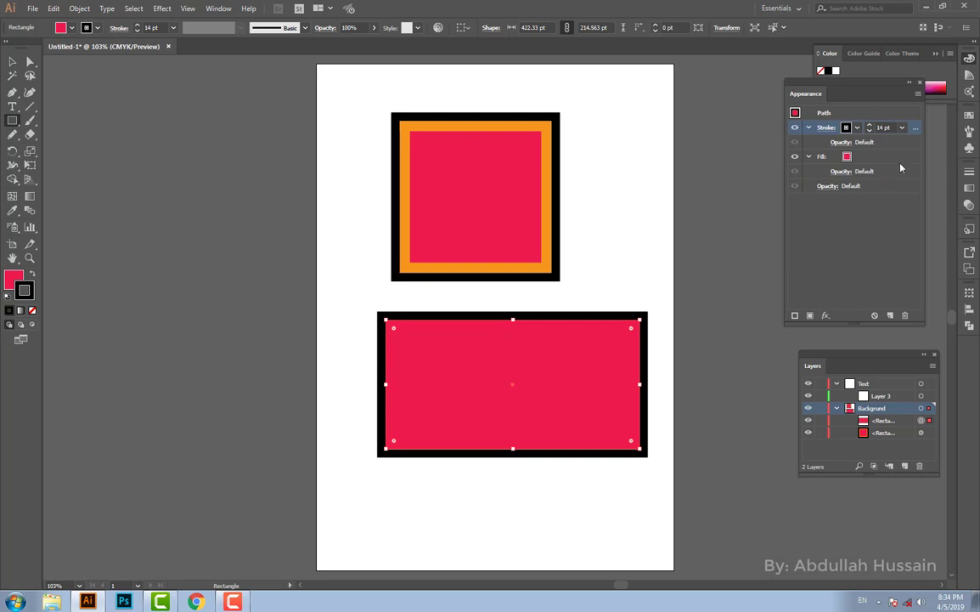
click(811, 316)
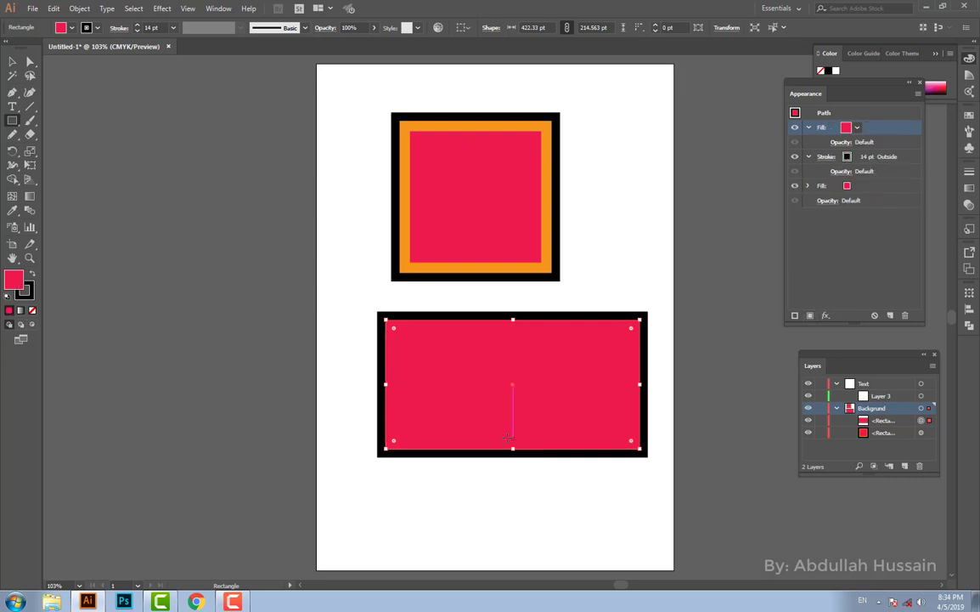
Try the Foliage pattern on the rectangle's stroke and undo it
click(849, 158)
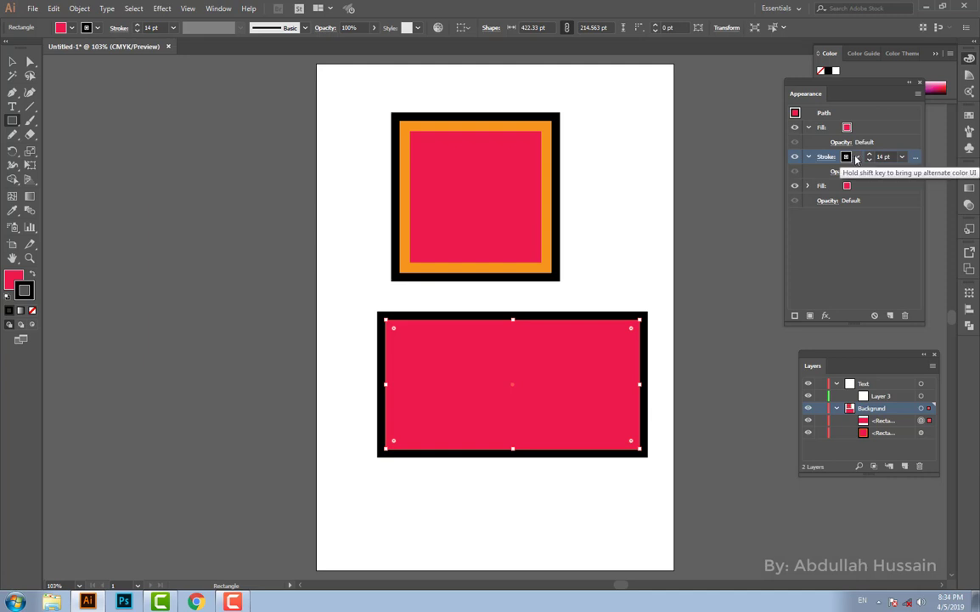
click(857, 158)
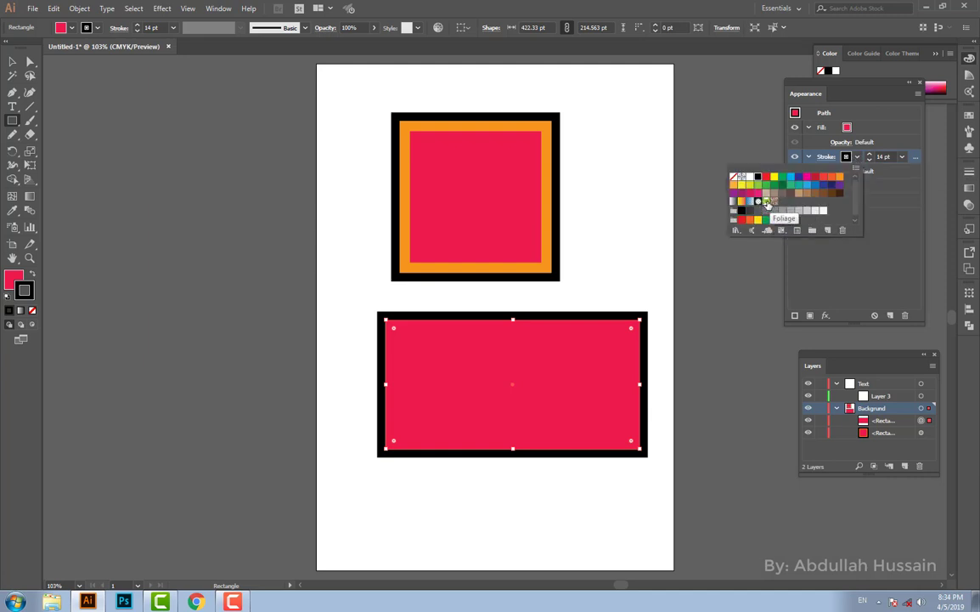
click(767, 204)
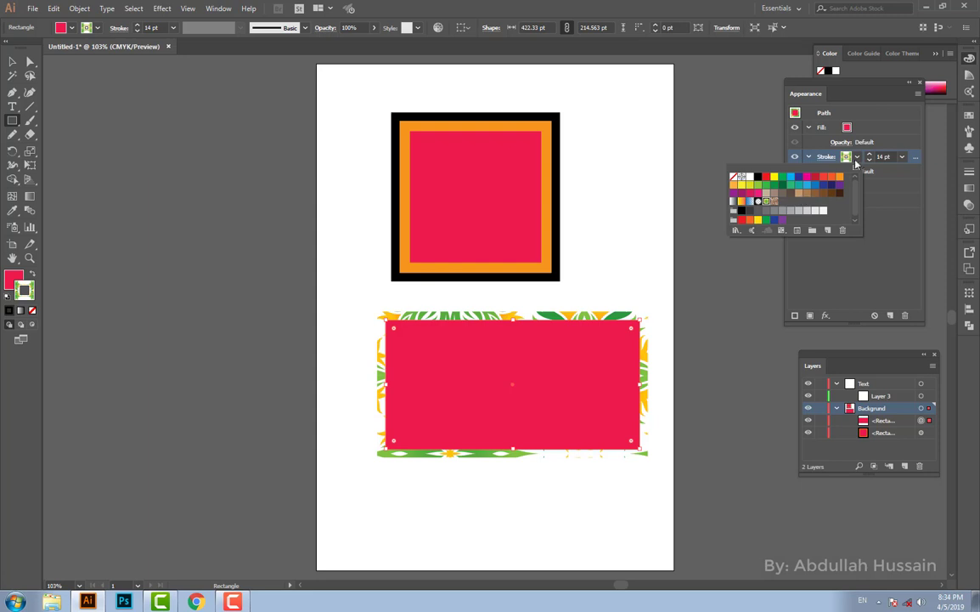
click(897, 174)
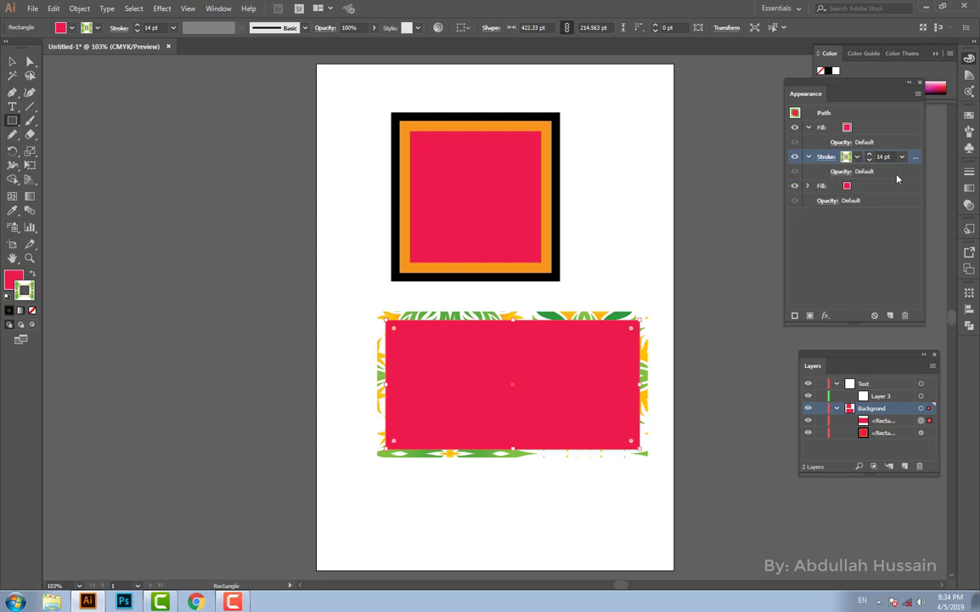
key(ctrl+z)
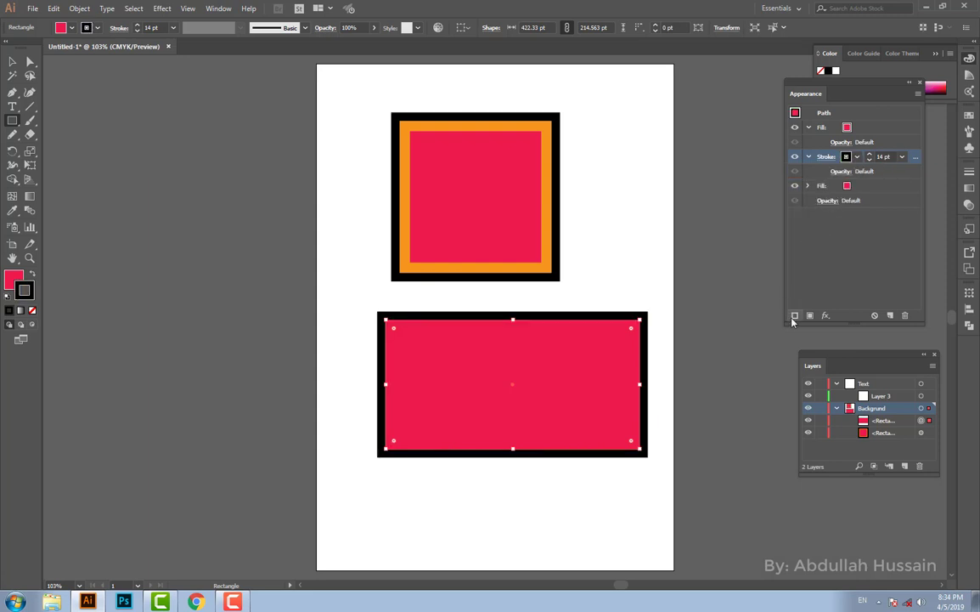
Reorder the rectangle's top fill beneath its stroke and apply the Foliage pattern to that fill
click(868, 186)
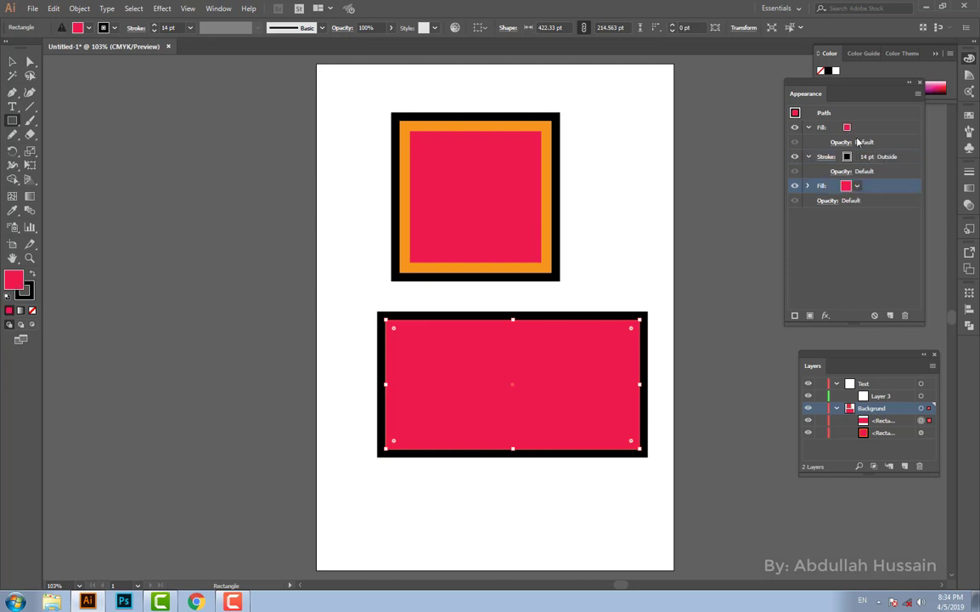
click(864, 130)
drag(864, 146, 862, 176)
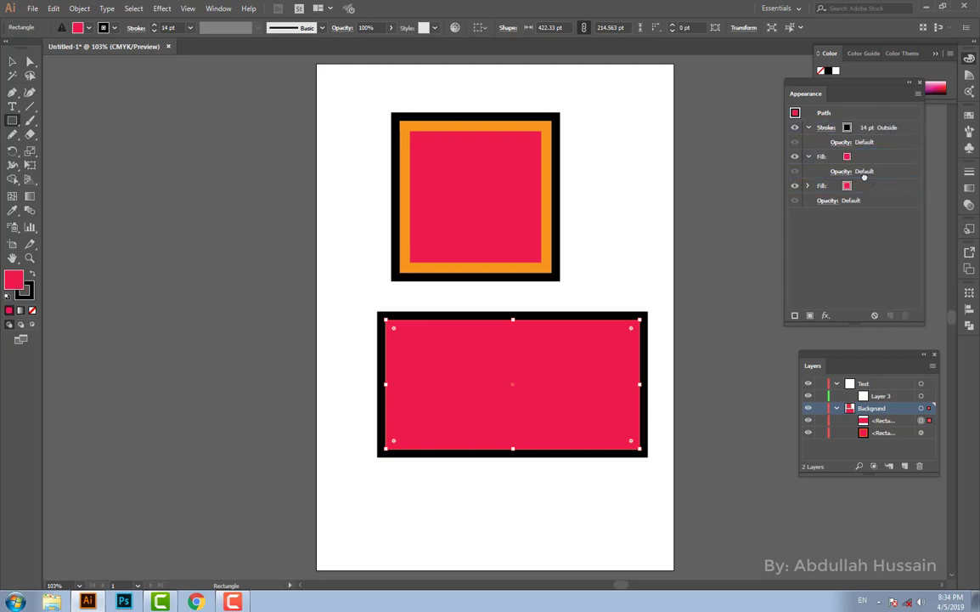
click(848, 157)
click(849, 157)
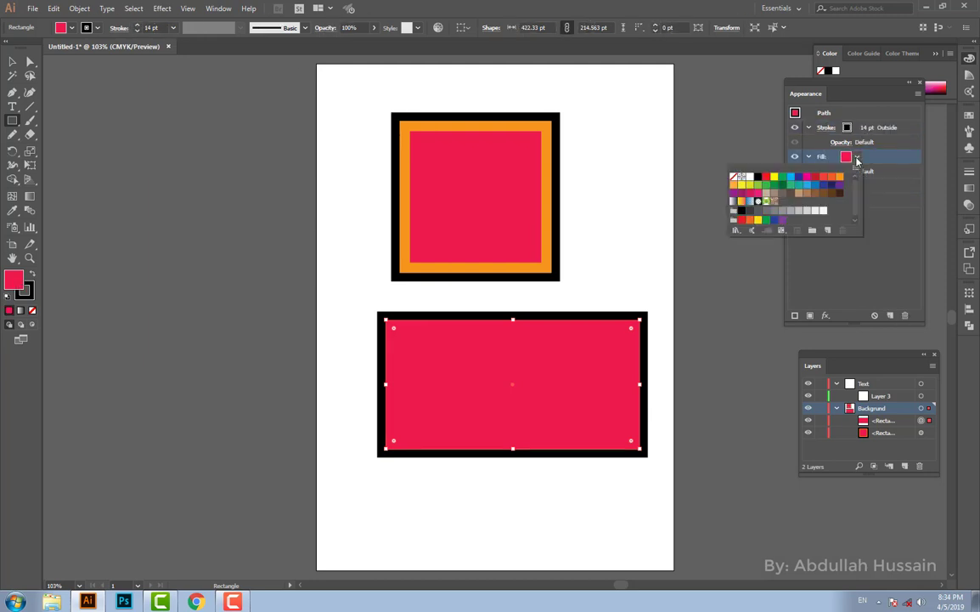
click(767, 202)
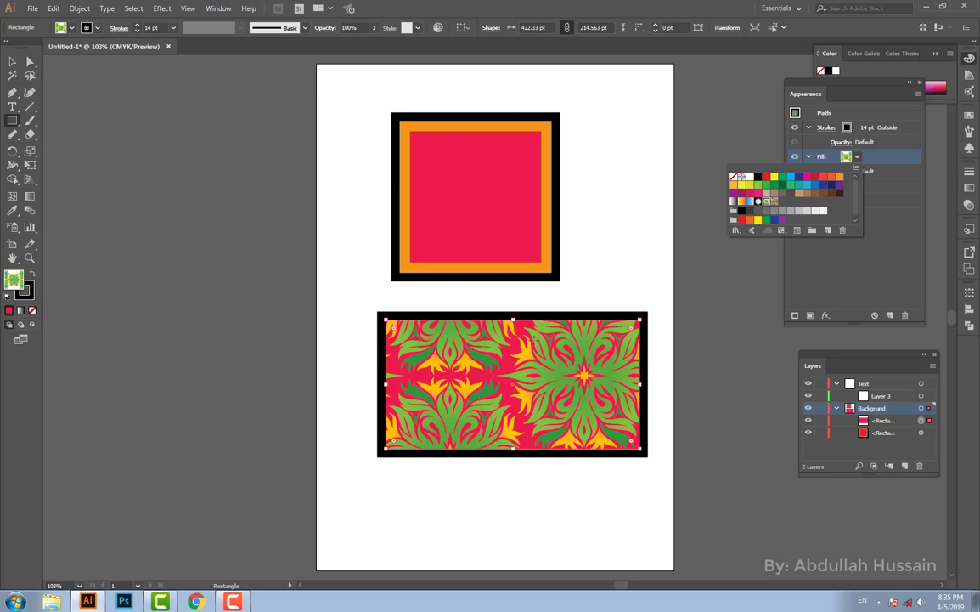
Apply the brown swirl pattern swatch to the rectangle's top fill
click(774, 201)
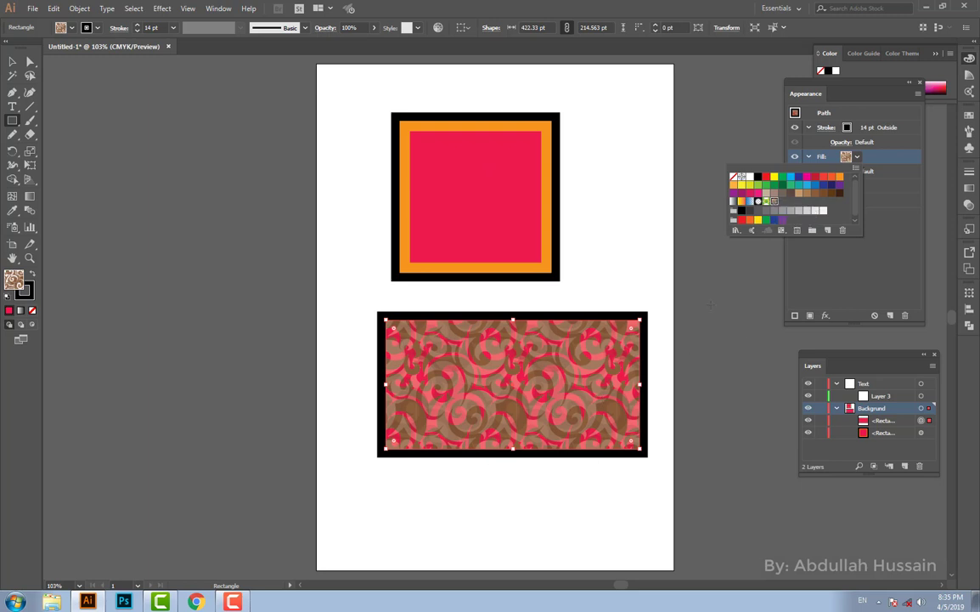
click(11, 63)
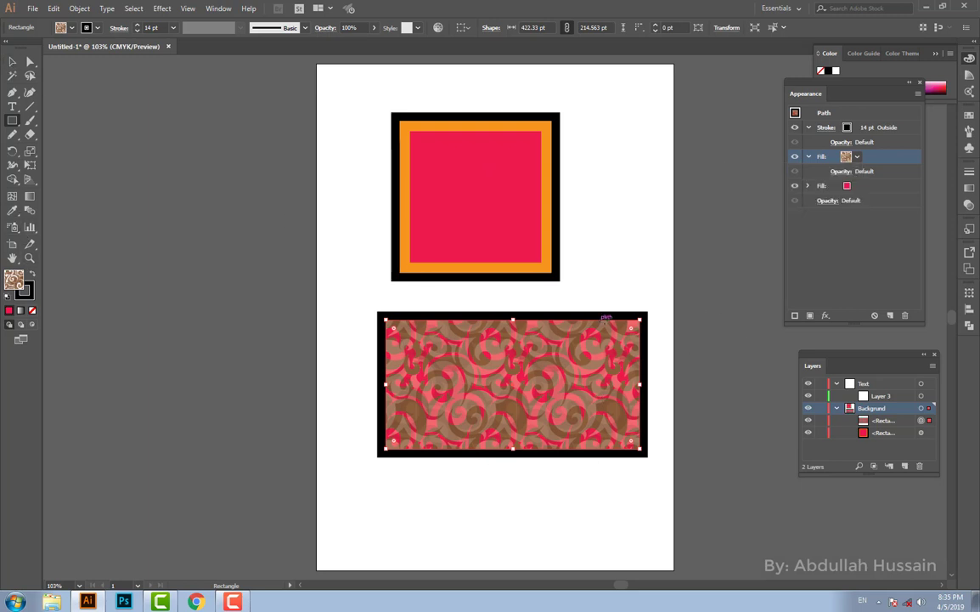
key(v)
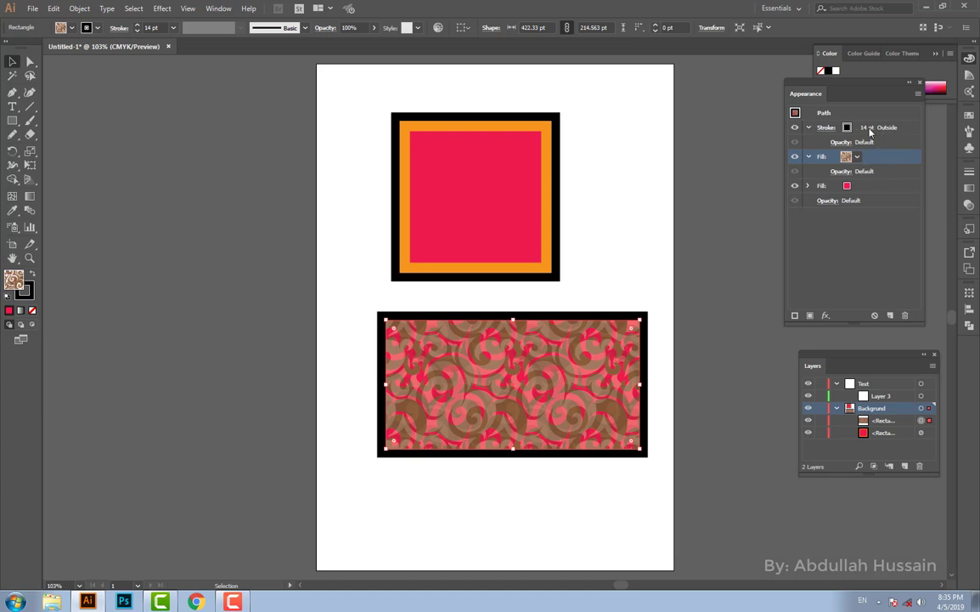
Remove the rectangle's black stroke from its appearance and delete the rectangle
mouse_move(870, 128)
mouse_down()
mouse_move(875, 226)
mouse_move(895, 264)
mouse_move(903, 316)
mouse_up()
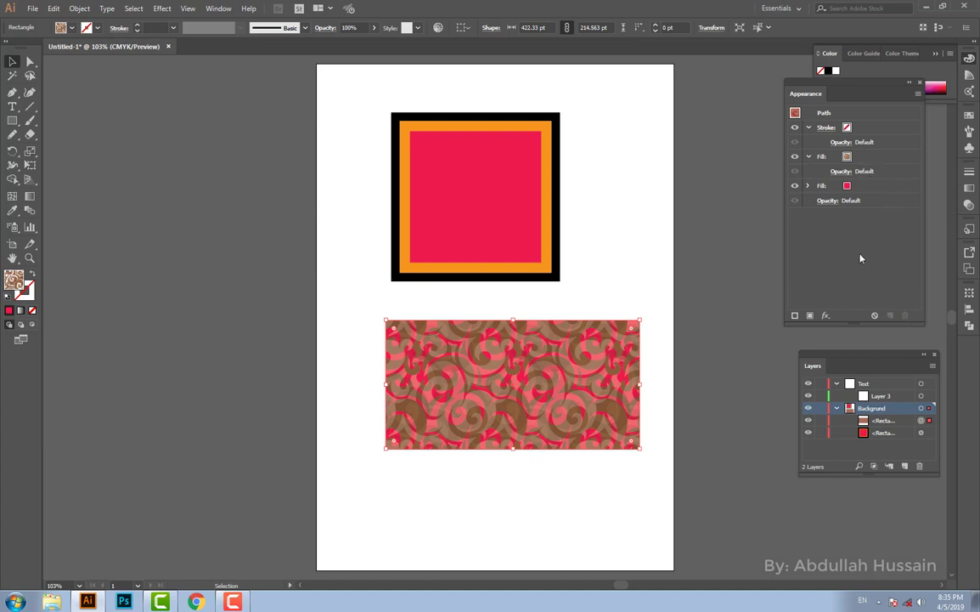
click(859, 158)
key(Delete)
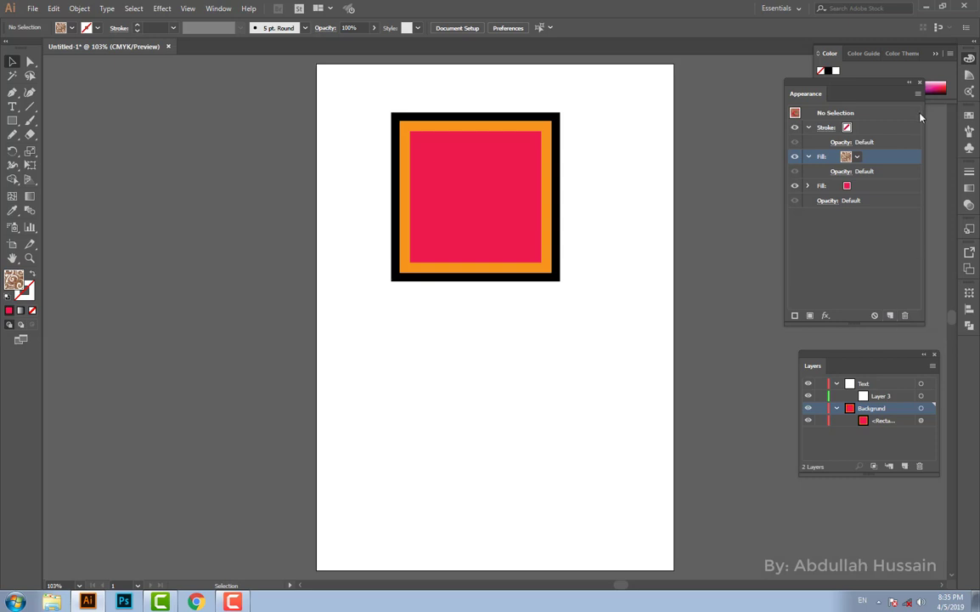
Duplicate the empty stroke in the current appearance and undo the duplication
click(836, 128)
click(829, 134)
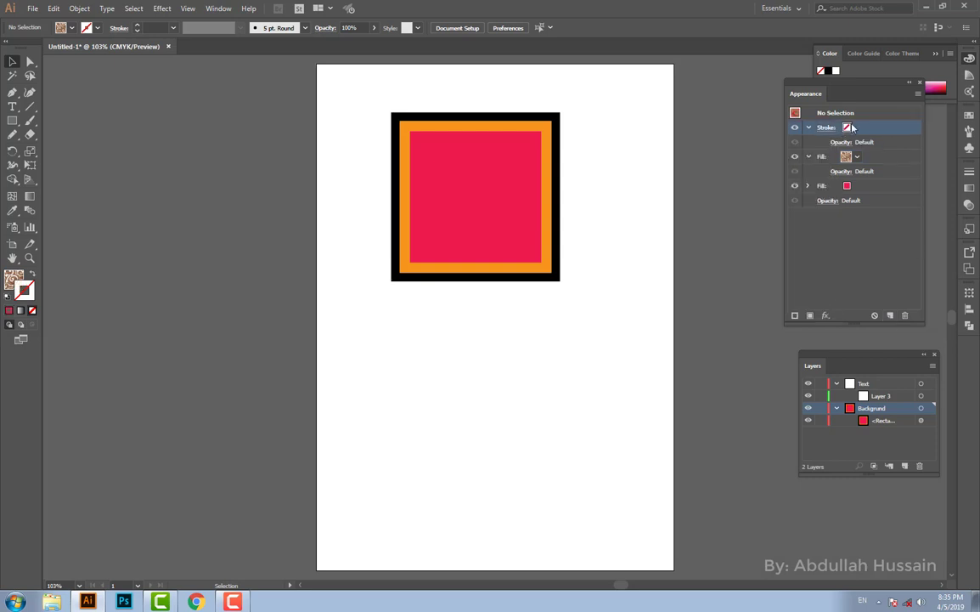
click(889, 318)
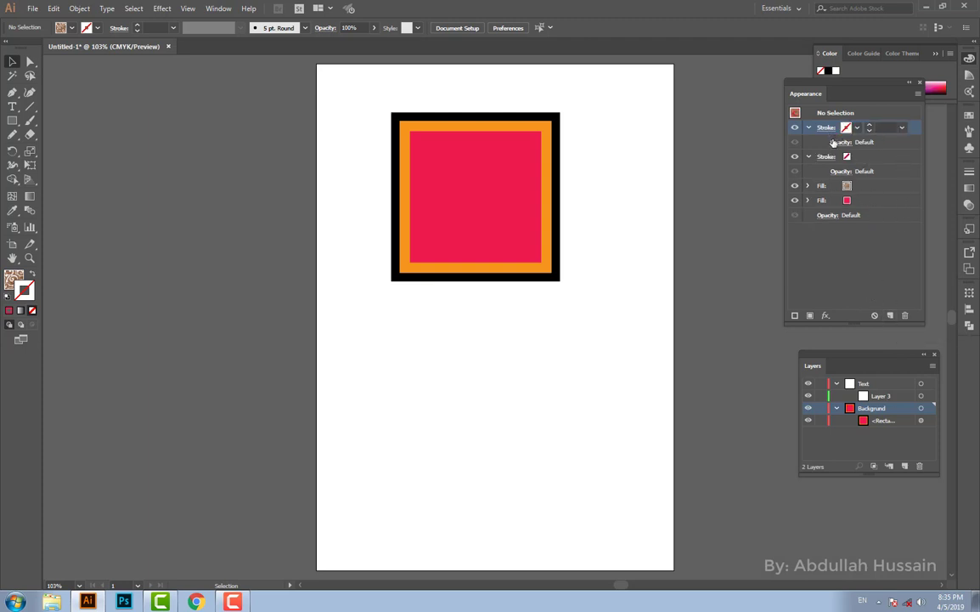
key(ctrl+z)
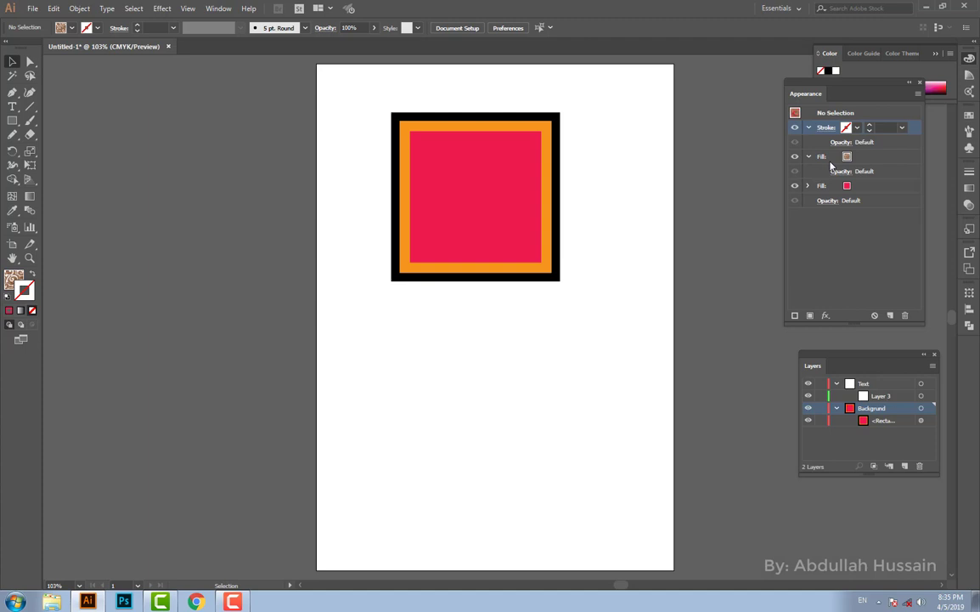
Clear the current appearance with nothing selected, leaving a single empty stroke and fill
click(865, 189)
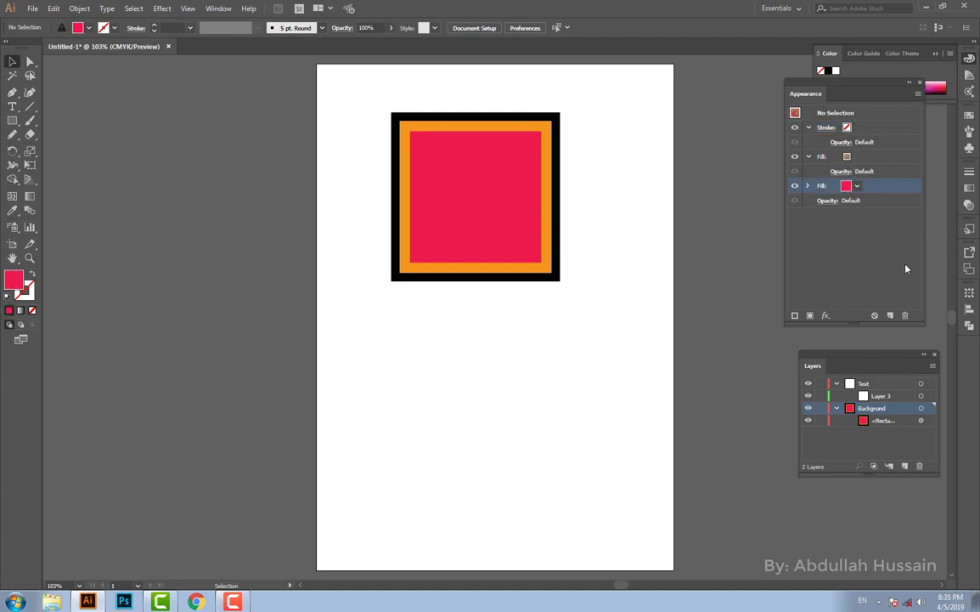
click(901, 316)
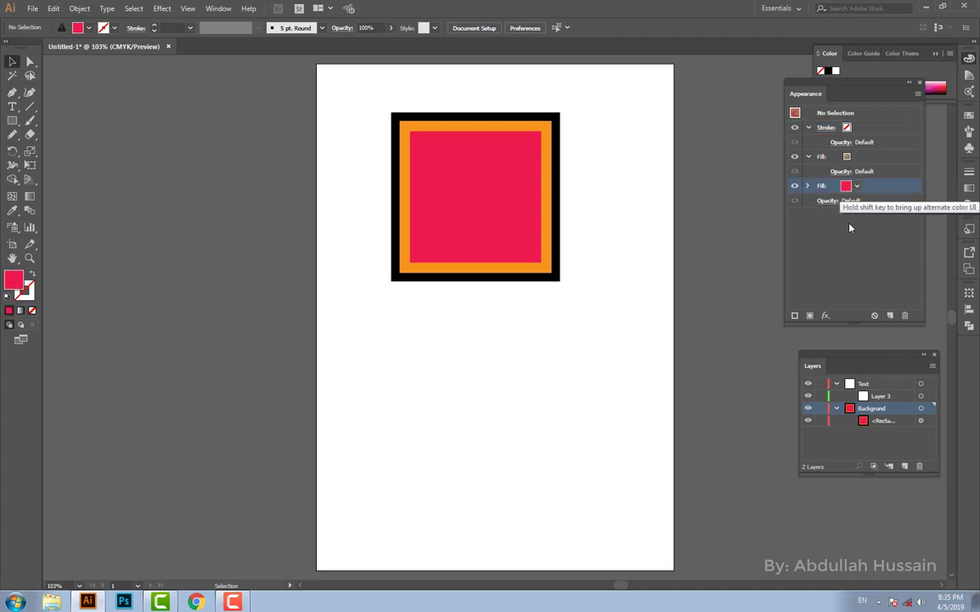
click(905, 315)
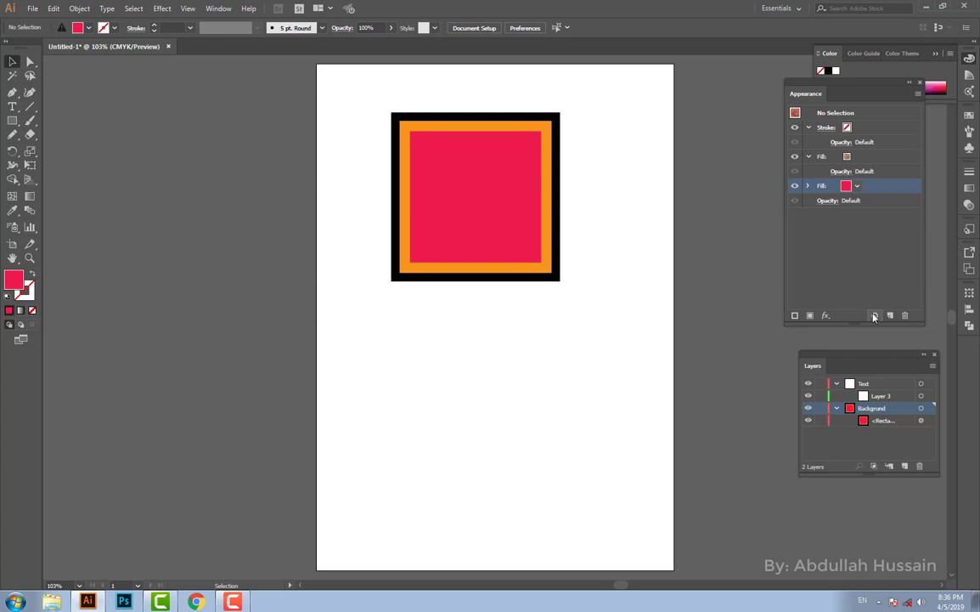
click(874, 315)
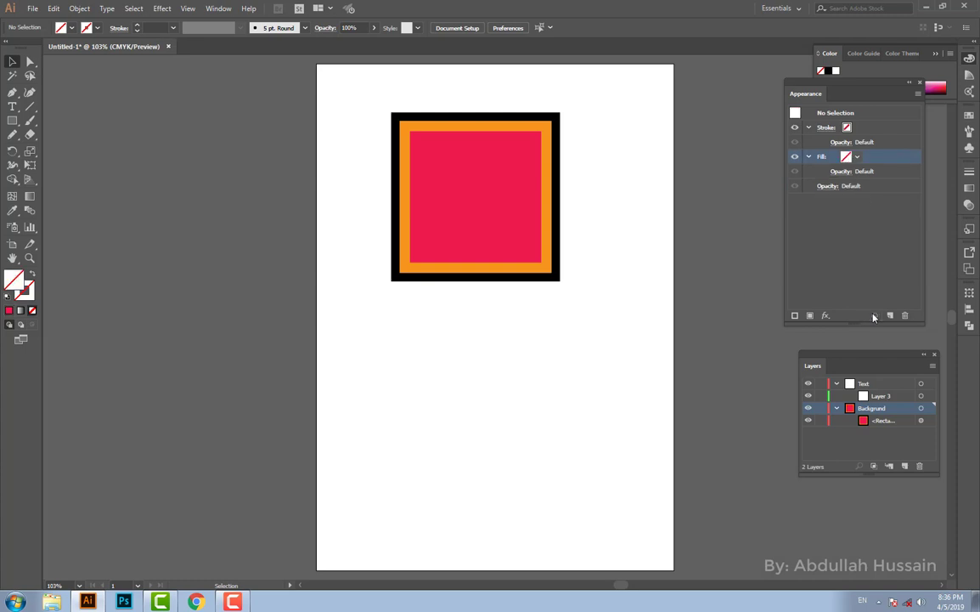
click(826, 316)
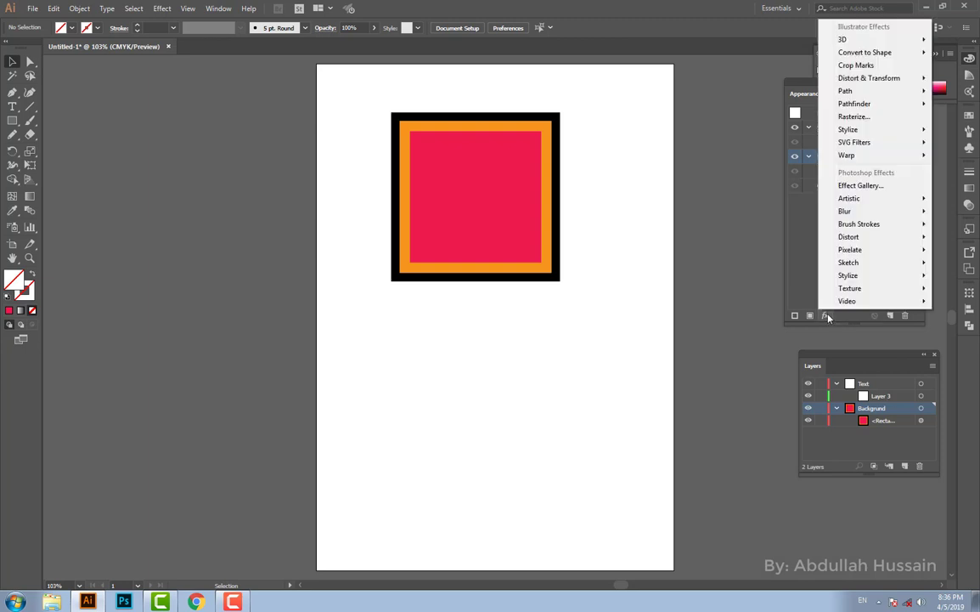
click(162, 8)
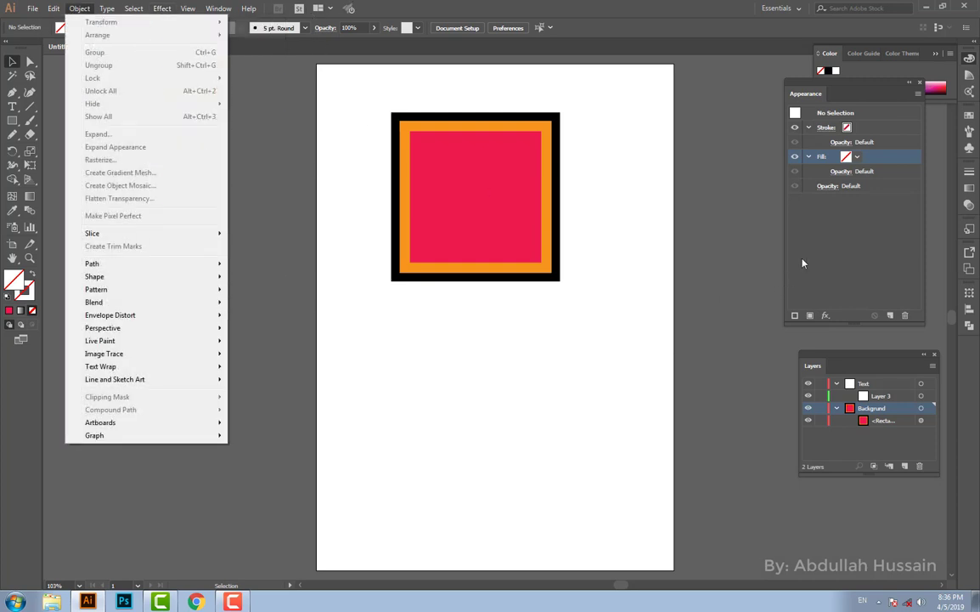
click(882, 213)
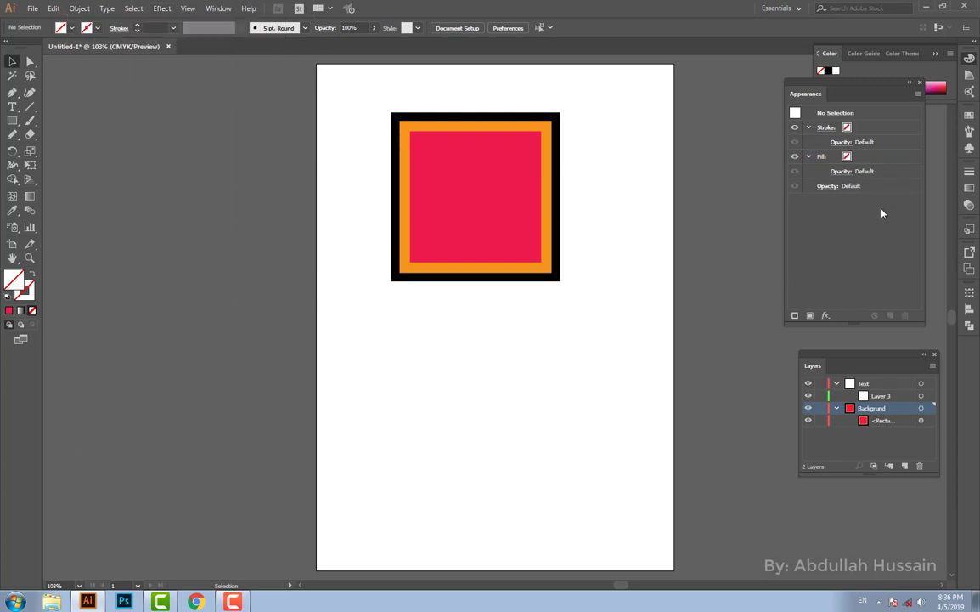
Add a new black fill and 1 pt black stroke to the current appearance, and move the square down the artboard
click(809, 316)
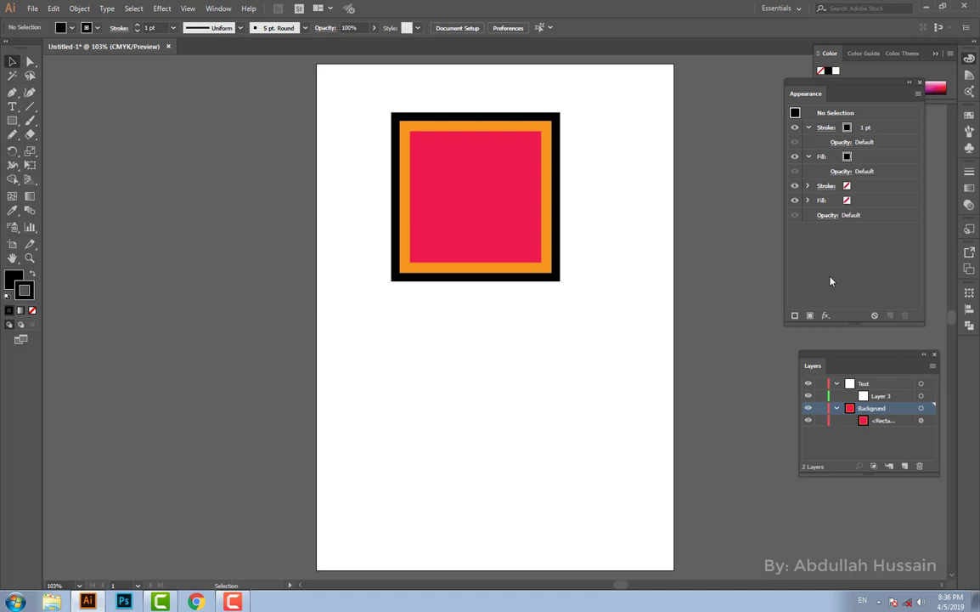
drag(625, 272, 506, 250)
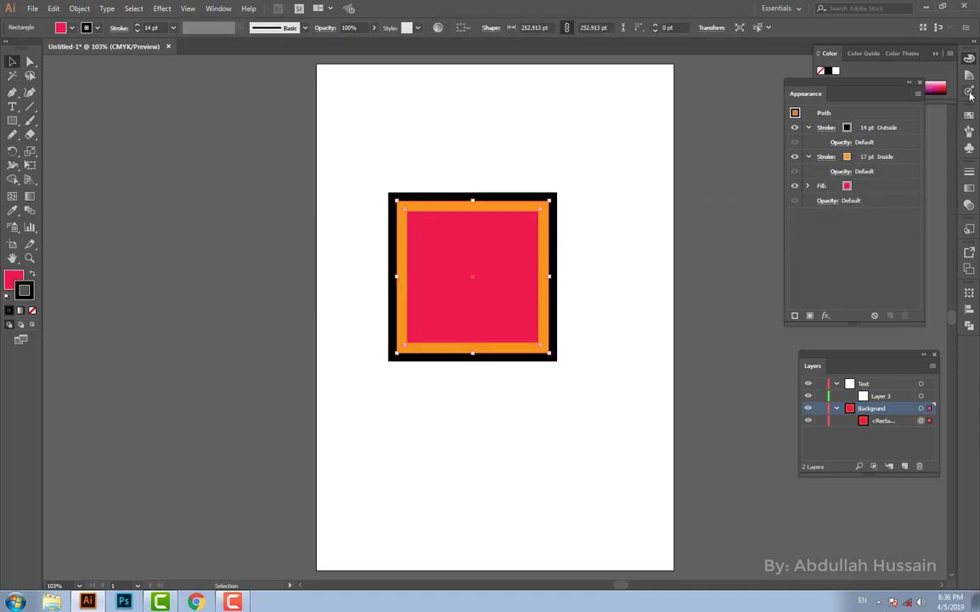
Show the Transparency settings for the square and detach them to float beside the artwork
click(969, 207)
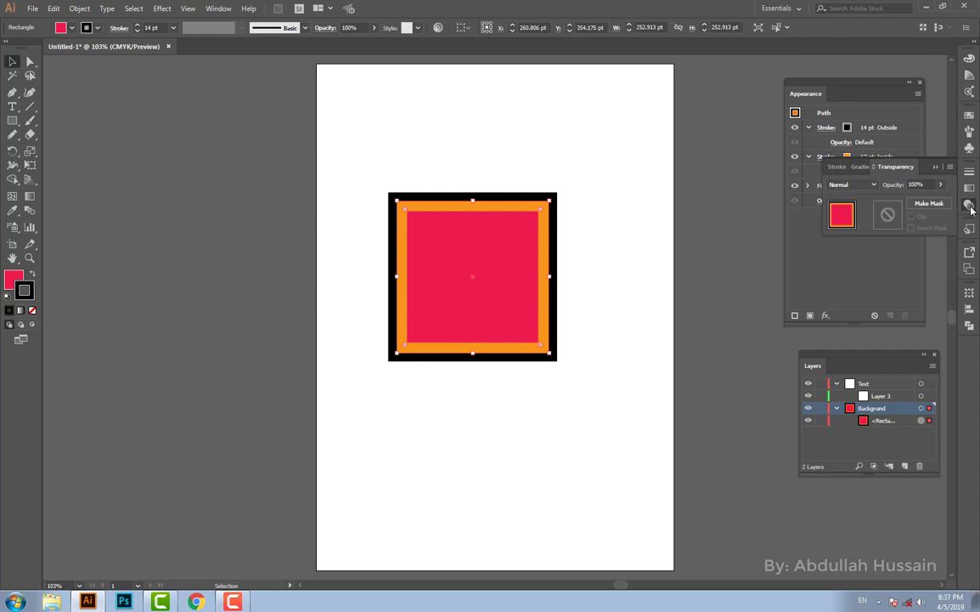
drag(907, 166, 672, 142)
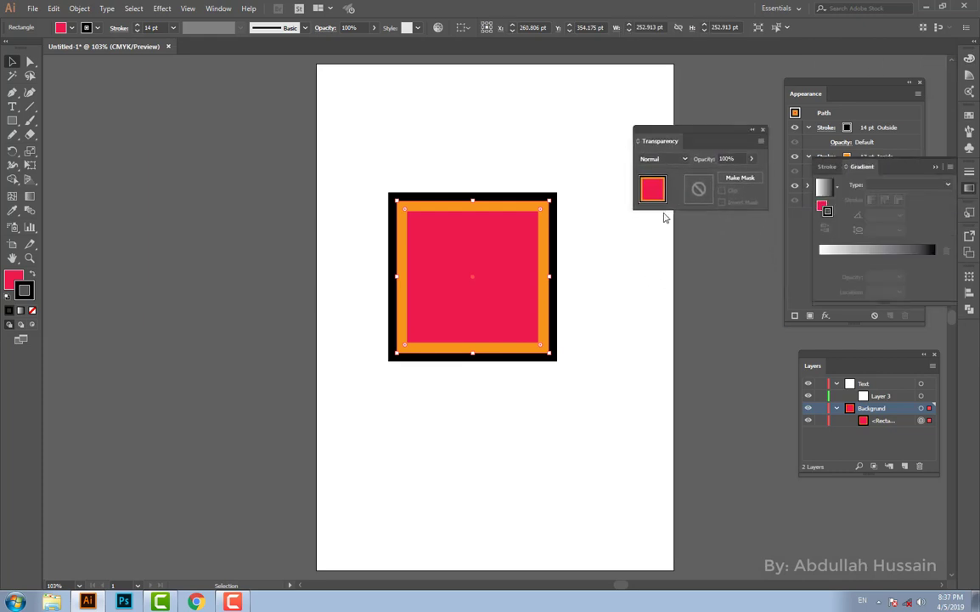
click(666, 128)
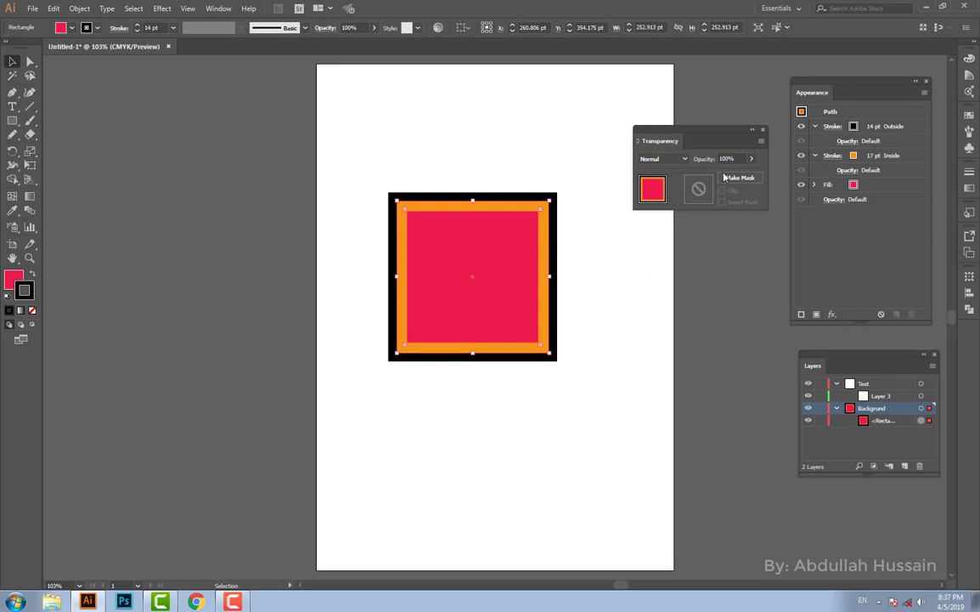
Delete the square and draw a rectangle about 433 by 303 pt in the upper half of the artboard
drag(527, 231, 478, 247)
key(Delete)
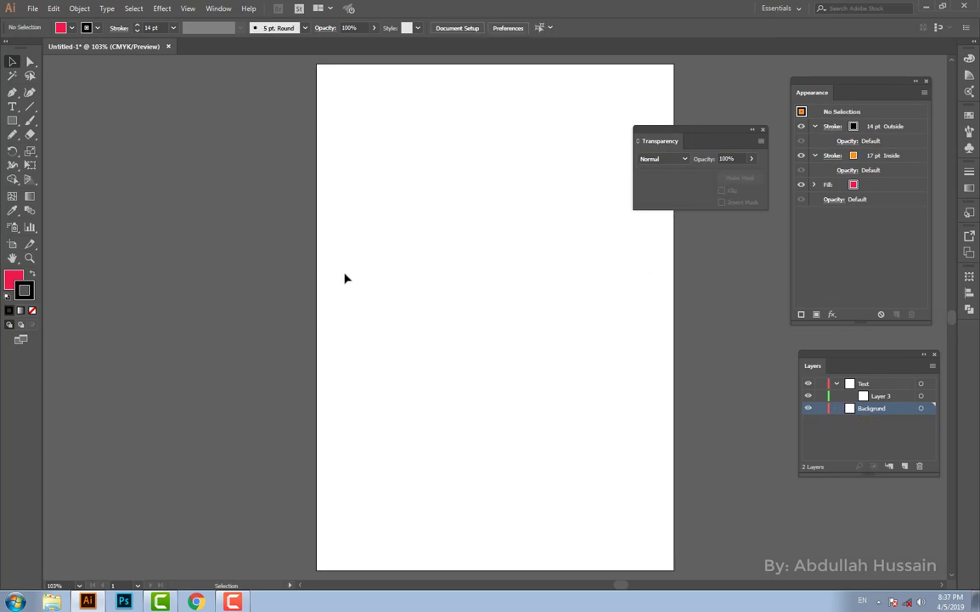
click(11, 120)
drag(359, 166, 620, 348)
click(11, 62)
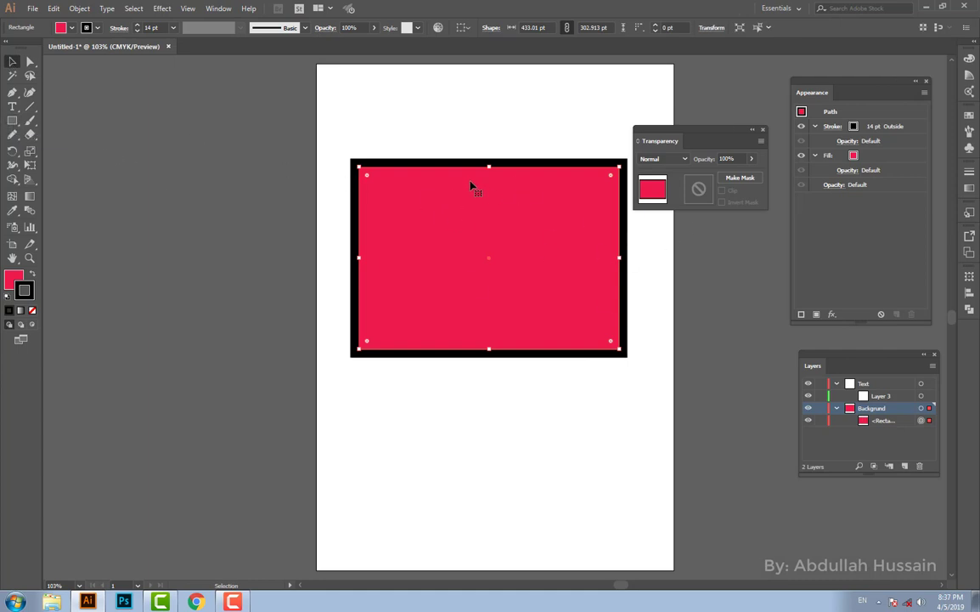
Give the rectangle the brown swirl pattern as its fill and remove its stroke
click(970, 131)
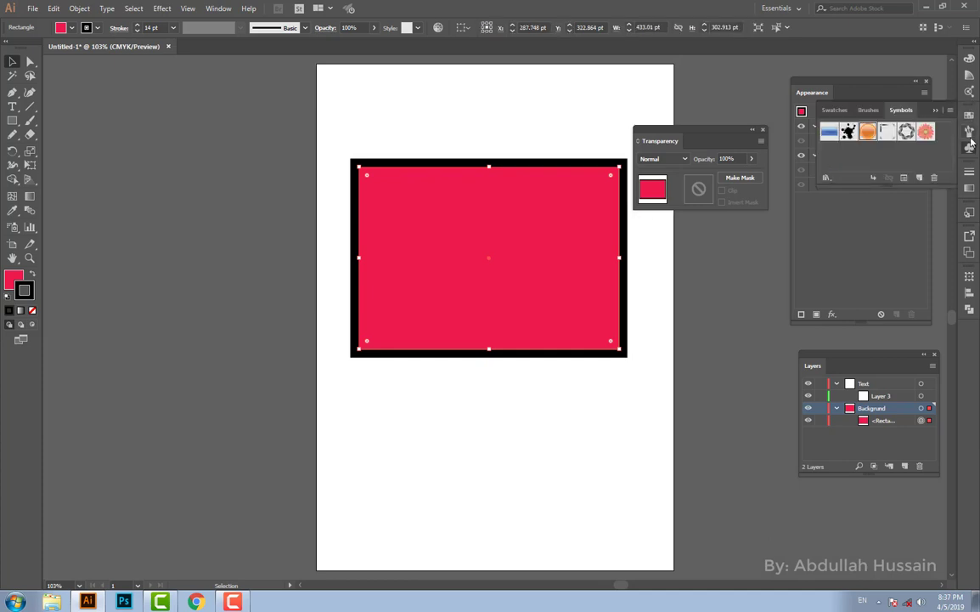
click(834, 111)
scroll(859, 158, down, 2)
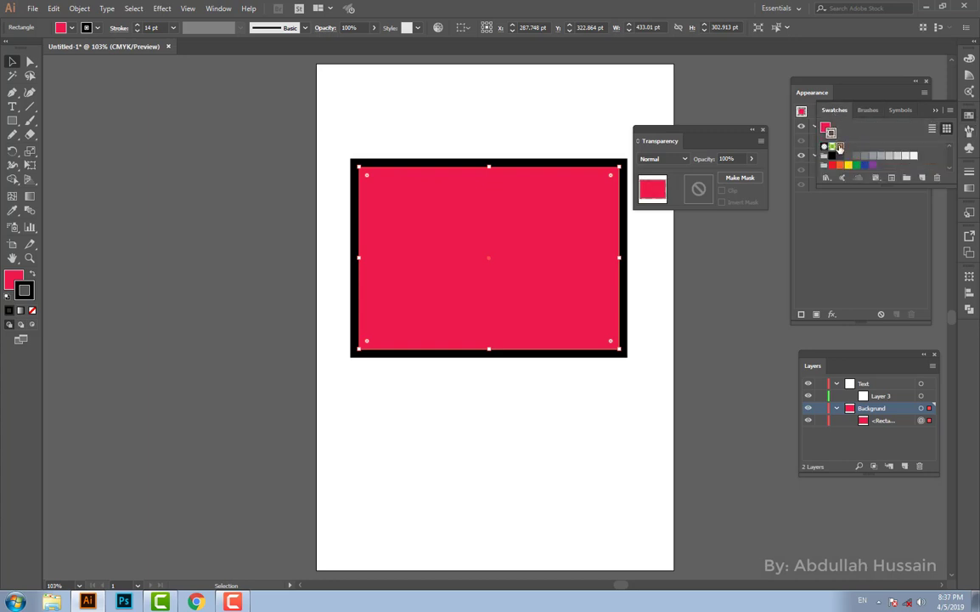
click(839, 147)
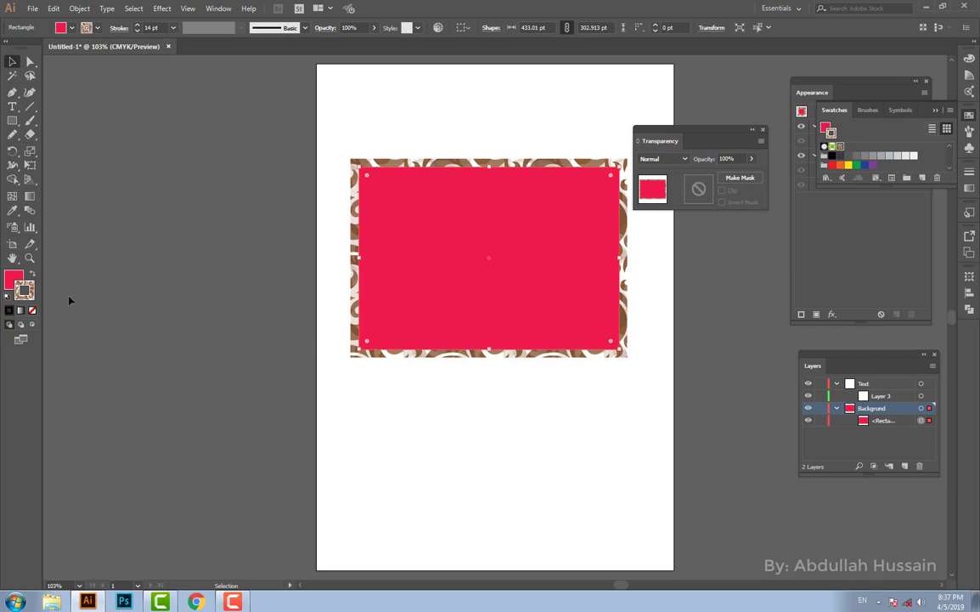
click(32, 275)
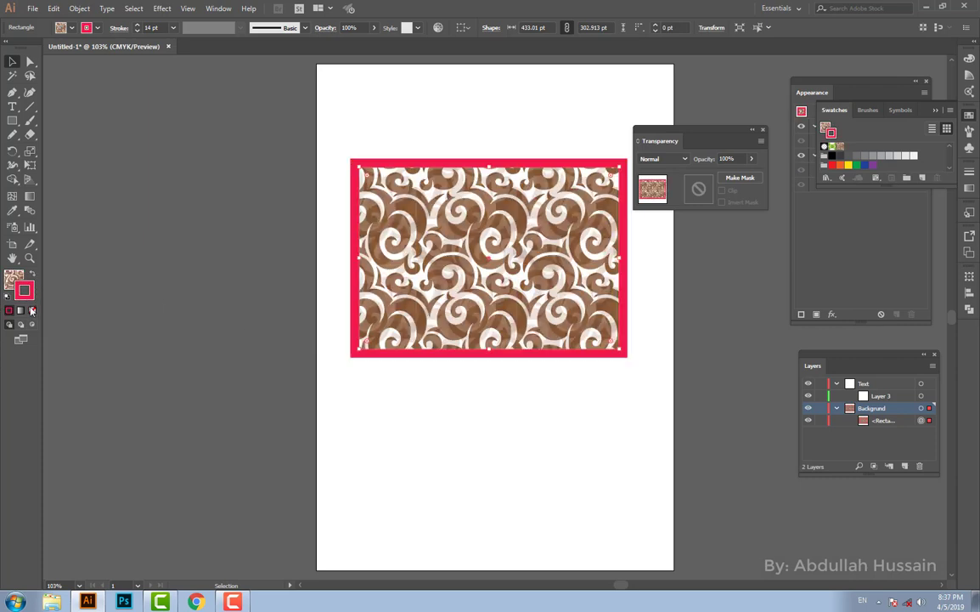
click(32, 311)
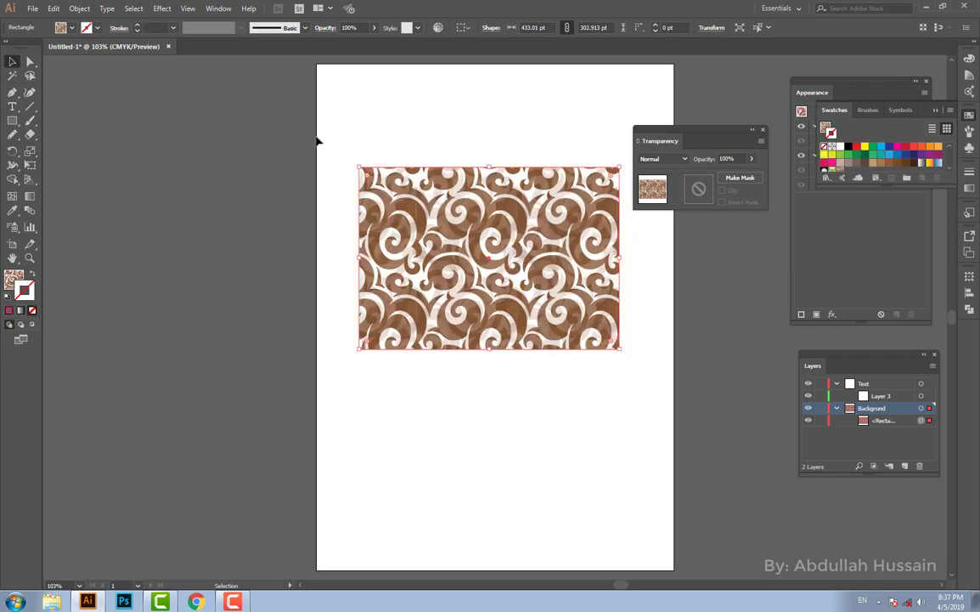
Move the patterned rectangle against the artboard's right edge and widen it to the full artboard width, about 595 pt
drag(523, 233, 480, 181)
drag(547, 197, 673, 226)
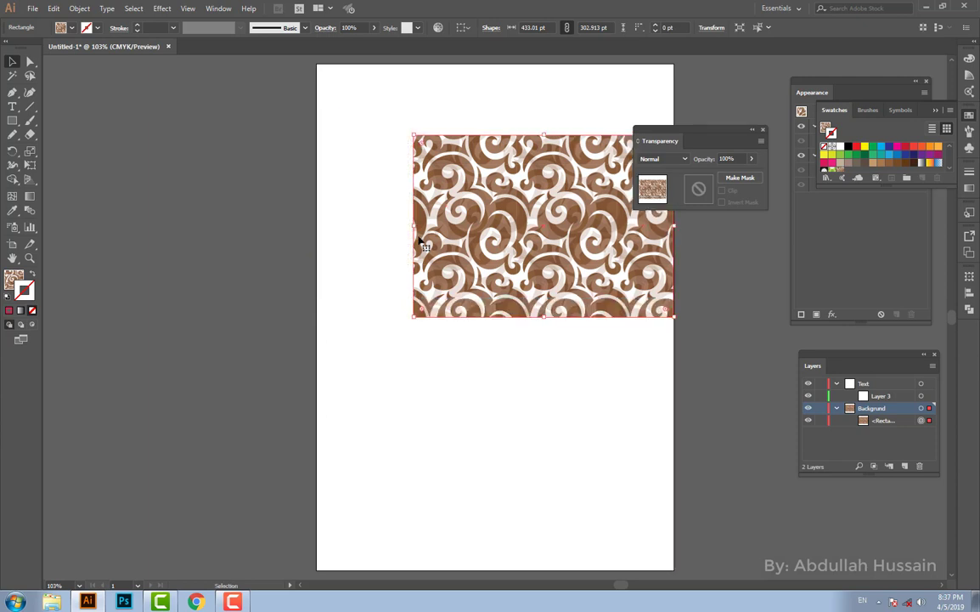
drag(413, 222, 318, 244)
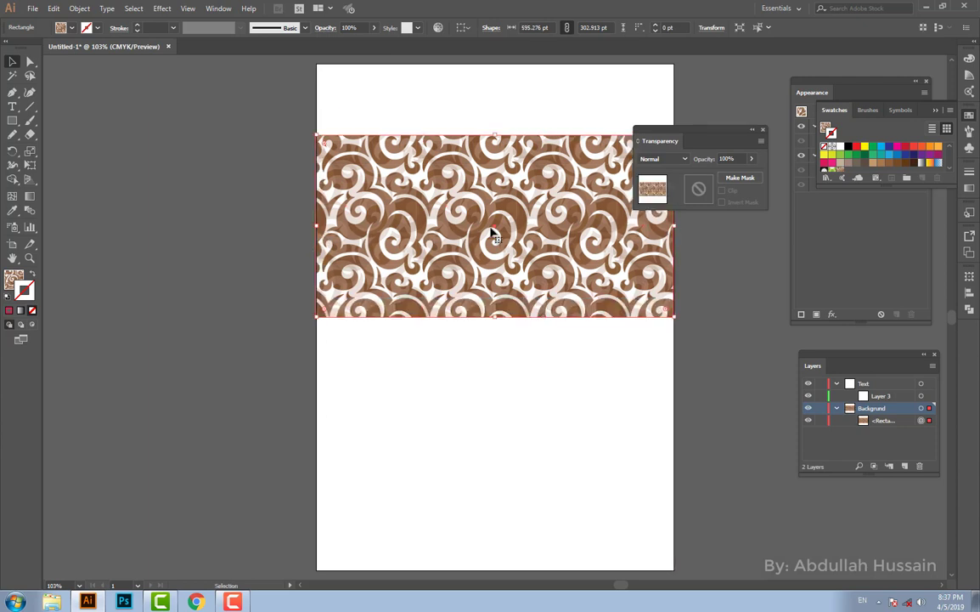
Draw a rectangle about 392 by 85 pt across the pattern's upper edge, with a solid red fill and no stroke
click(13, 122)
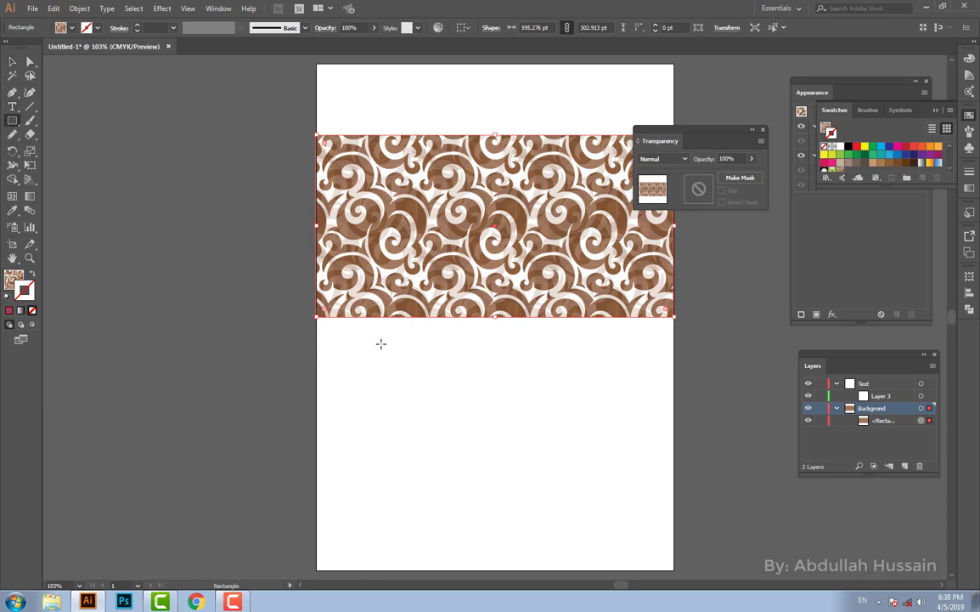
drag(378, 112, 613, 162)
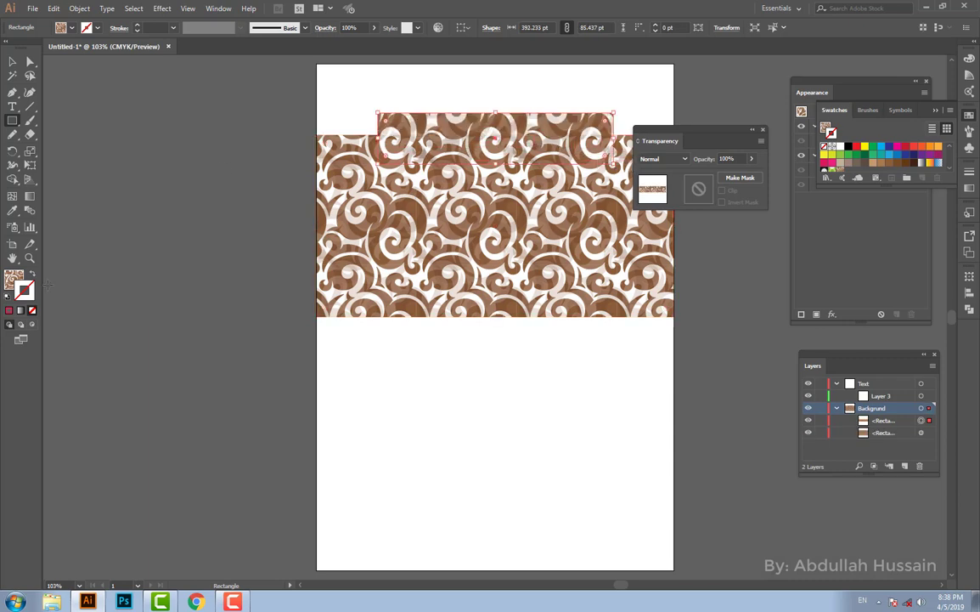
click(9, 311)
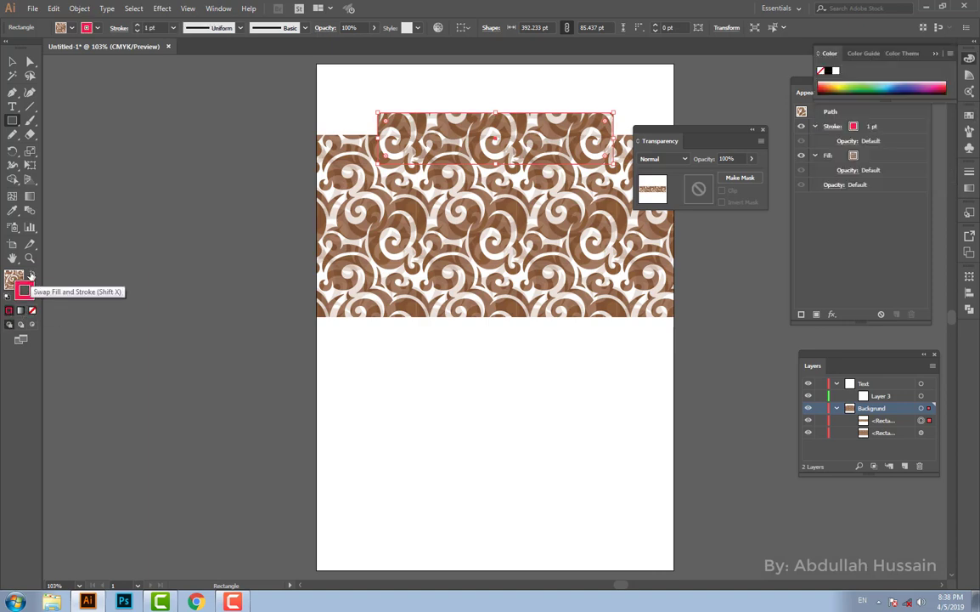
click(31, 273)
click(32, 310)
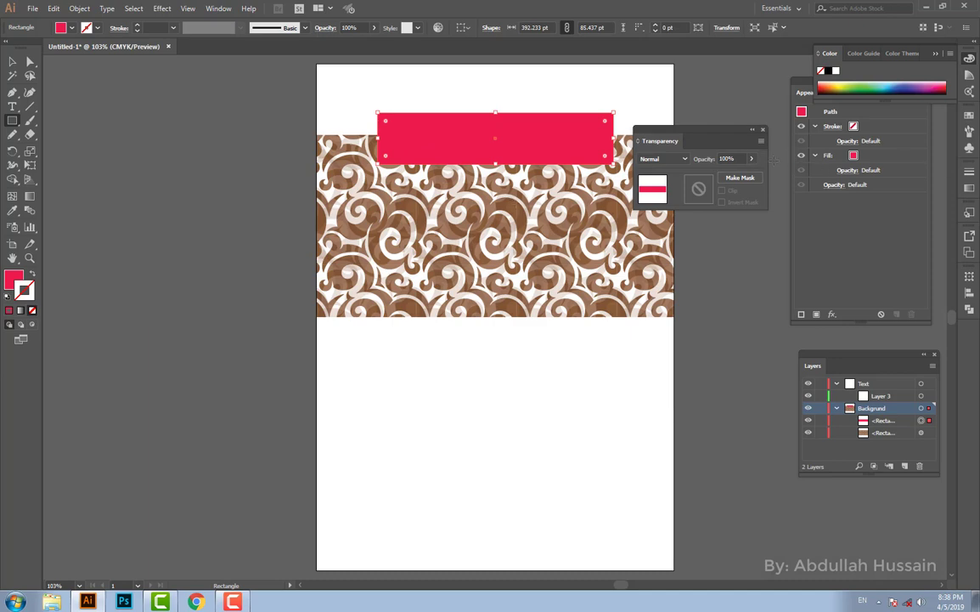
Move the Transparency panel clear of the artwork and lower the red rectangle's opacity to 88%
click(751, 159)
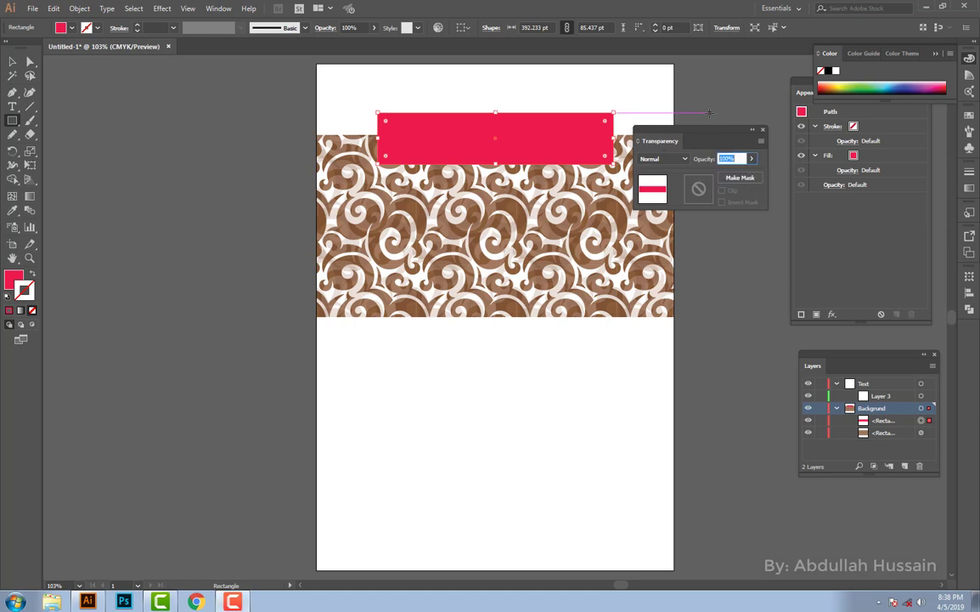
drag(705, 130, 718, 93)
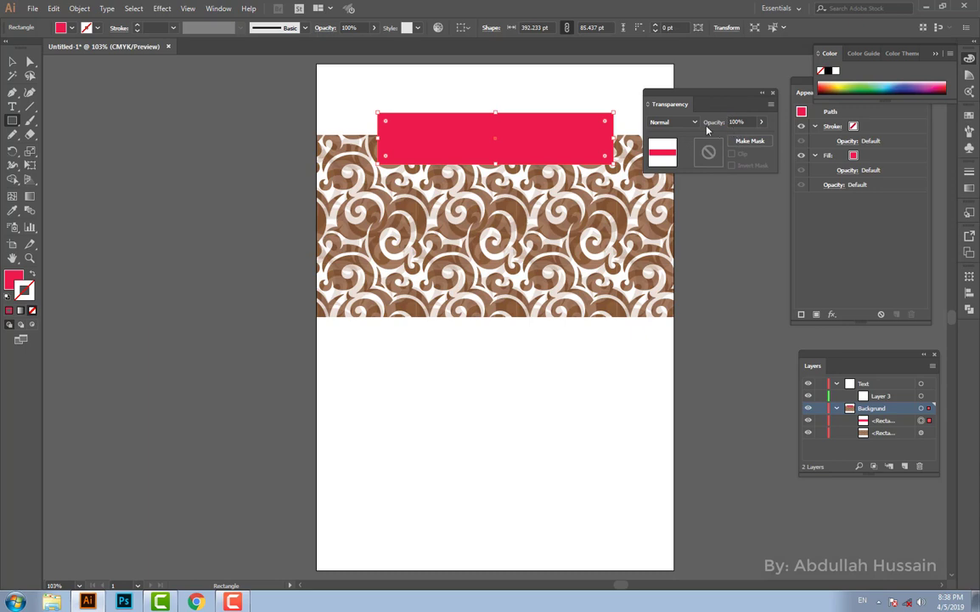
click(761, 121)
drag(741, 139, 749, 141)
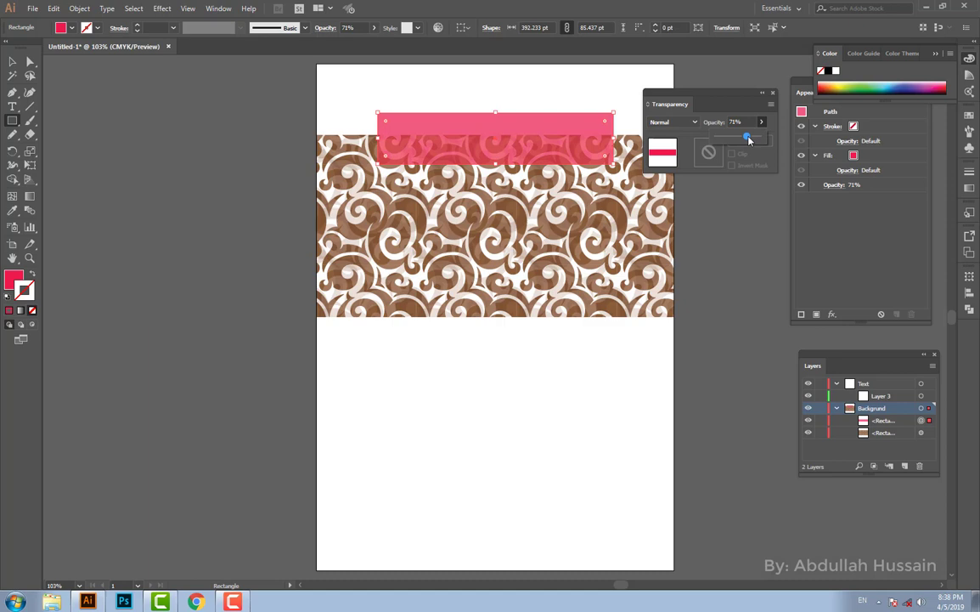
drag(748, 140, 755, 138)
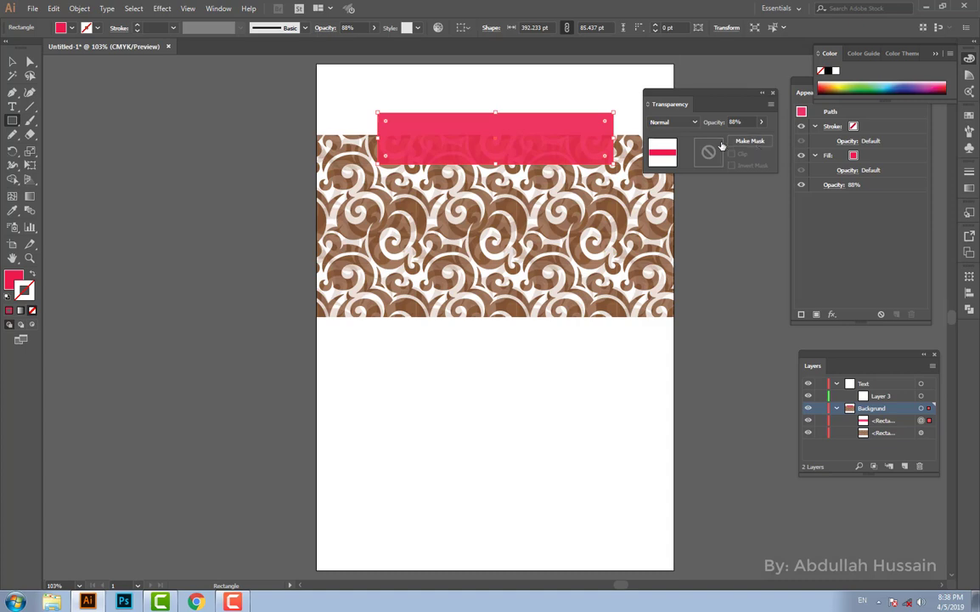
Try the Multiply, Lighten and Color Dodge blend modes on the red rectangle, then restore Normal
click(692, 123)
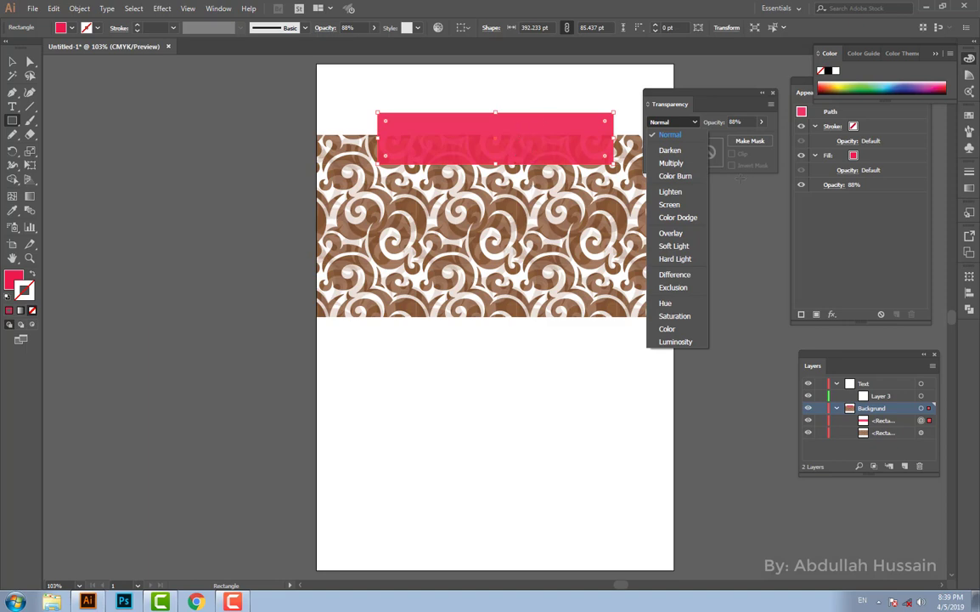
click(673, 162)
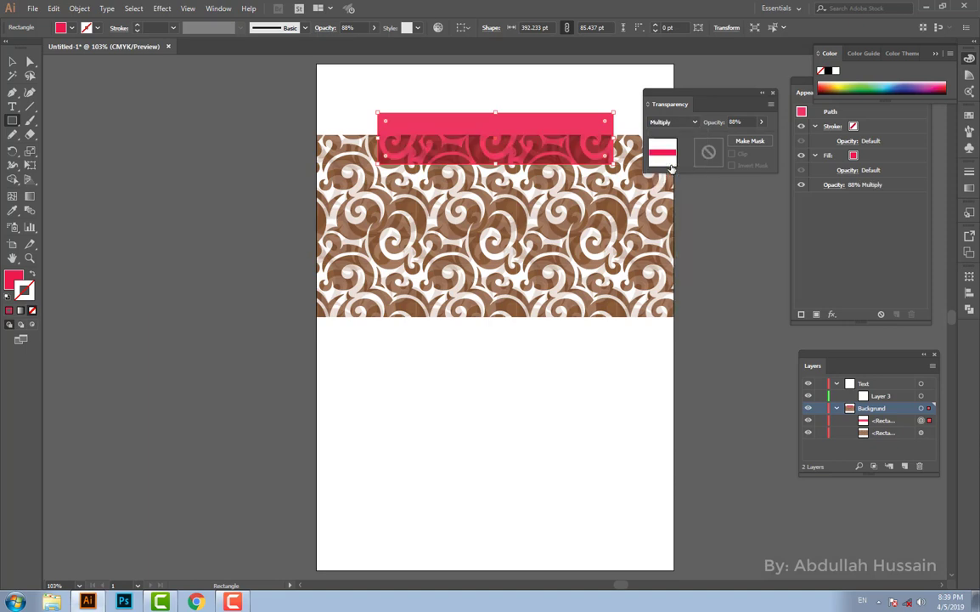
click(686, 122)
click(670, 191)
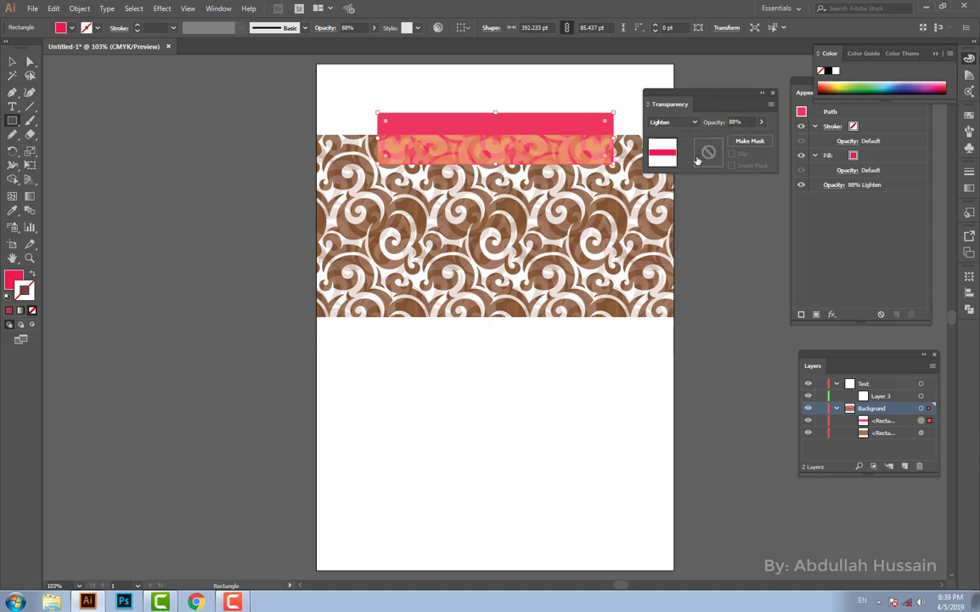
click(695, 122)
click(678, 218)
click(678, 122)
click(667, 134)
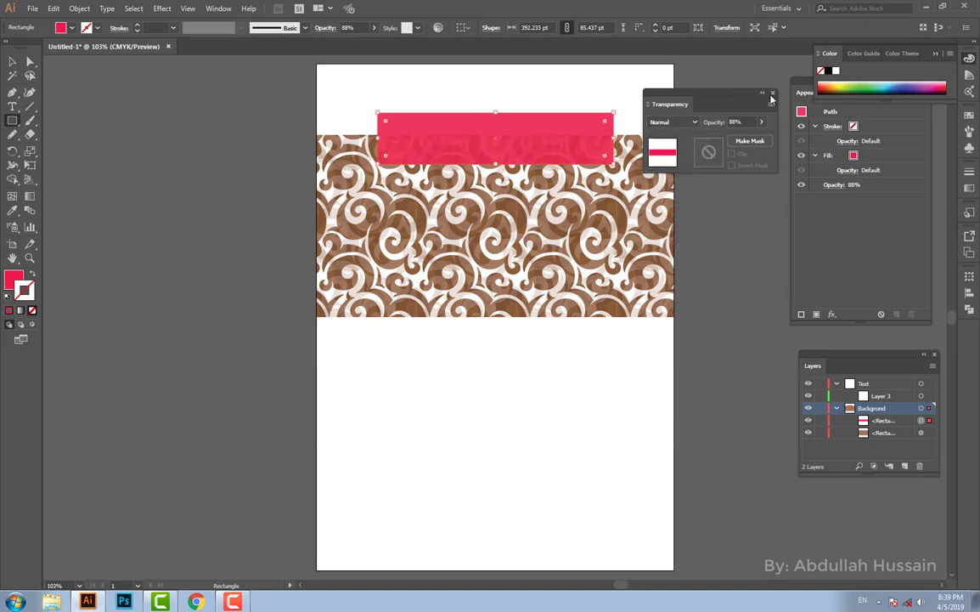
Rearrange the Transparency and Appearance panels so the Appearance panel sits just below the Color panel
drag(743, 99, 807, 117)
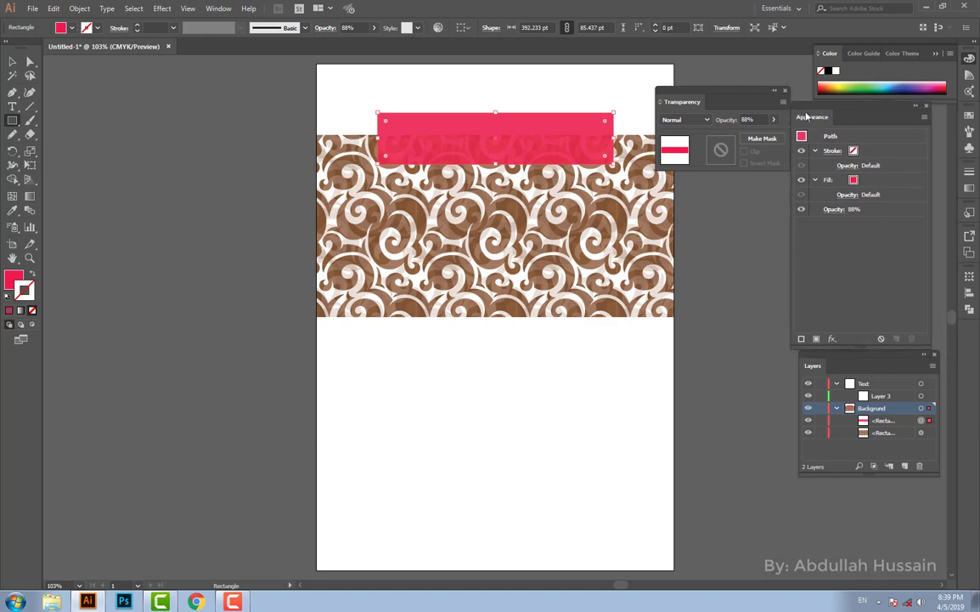